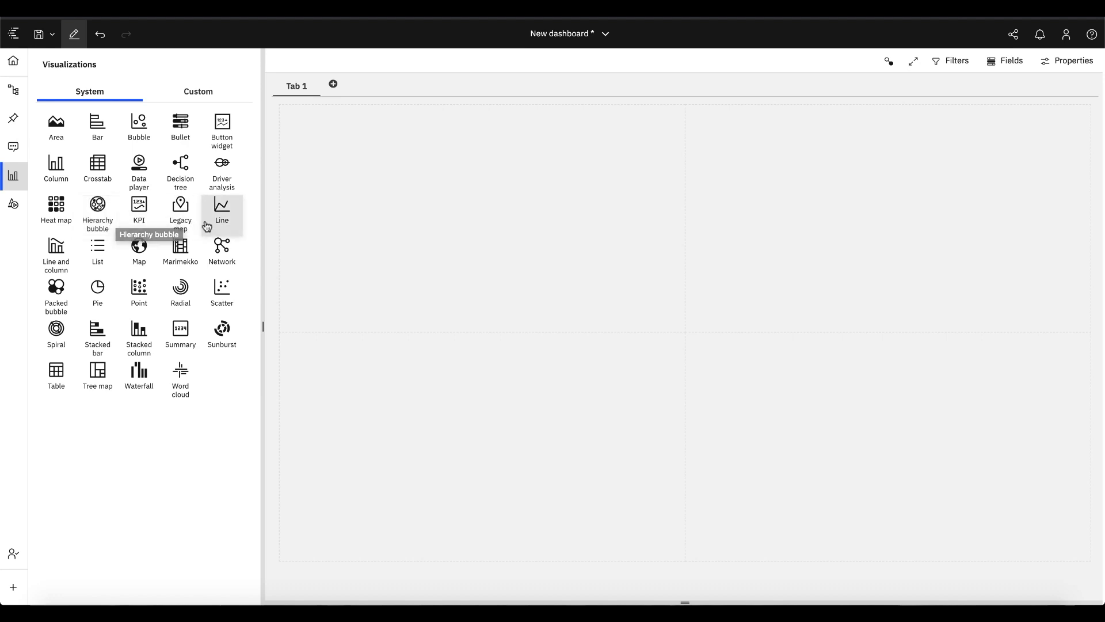
# - Place a line-and-column chart on the dashboard and expand it to fill the canvas
pyautogui.moveTo(56, 249); pyautogui.dragTo(480, 222)
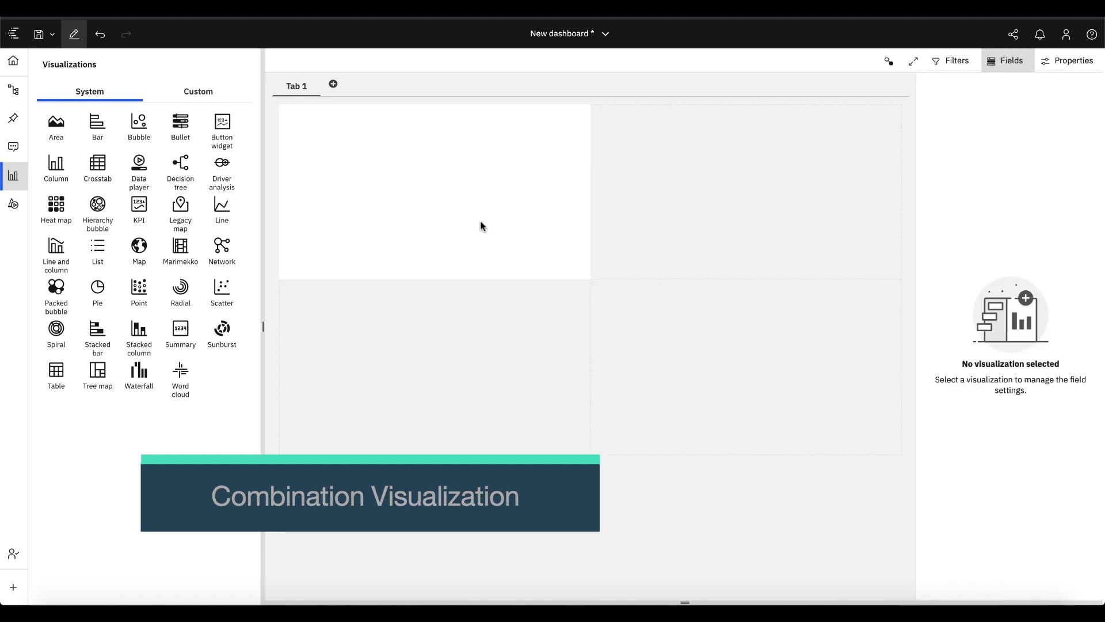
pyautogui.click(13, 178)
pyautogui.click(236, 214)
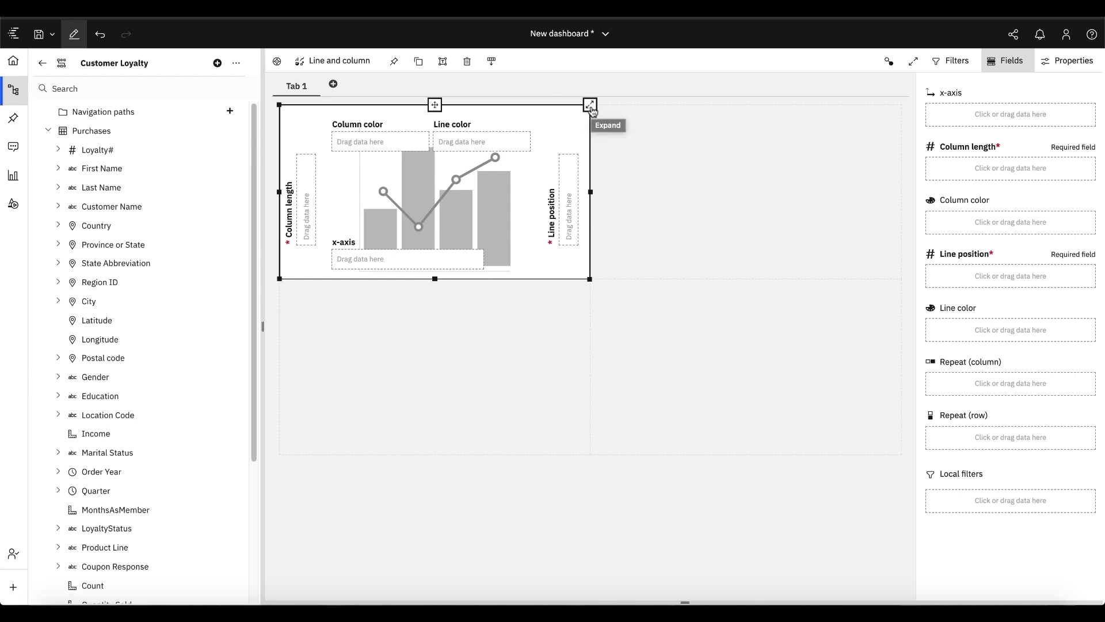
pyautogui.click(590, 106)
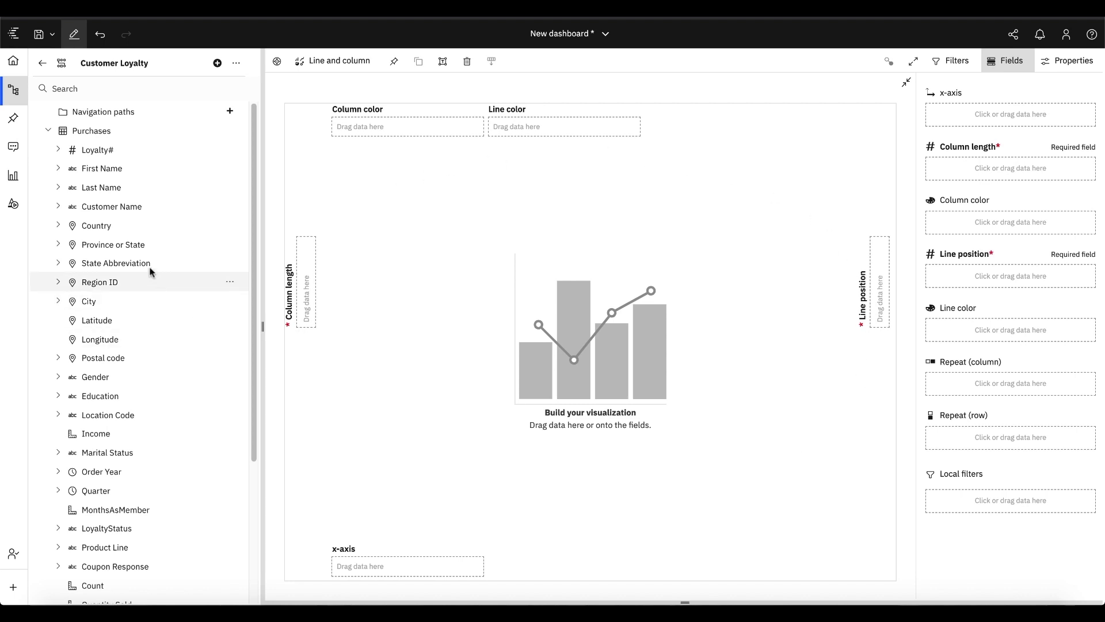
# - Assign Product Line to x-axis, LoyaltyStatus to Column color, Quantity Sold to Column length, Revenue to Line position
pyautogui.scroll(-3, 120, 288)
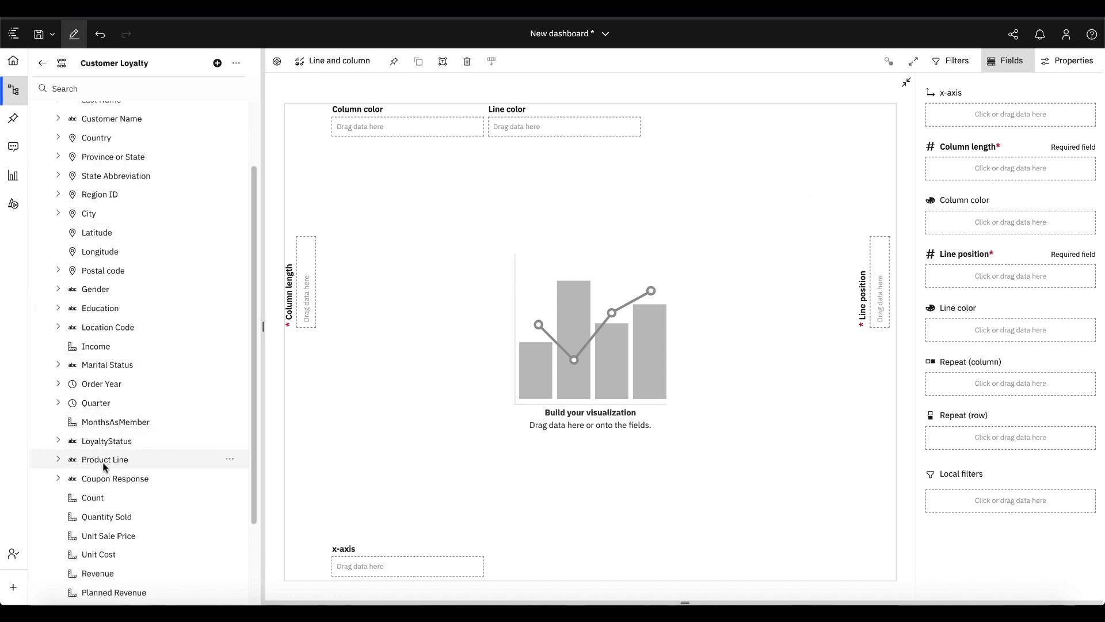
pyautogui.moveTo(105, 460); pyautogui.dragTo(386, 572)
pyautogui.moveTo(113, 447); pyautogui.dragTo(372, 128)
pyautogui.scroll(-2, 182, 461)
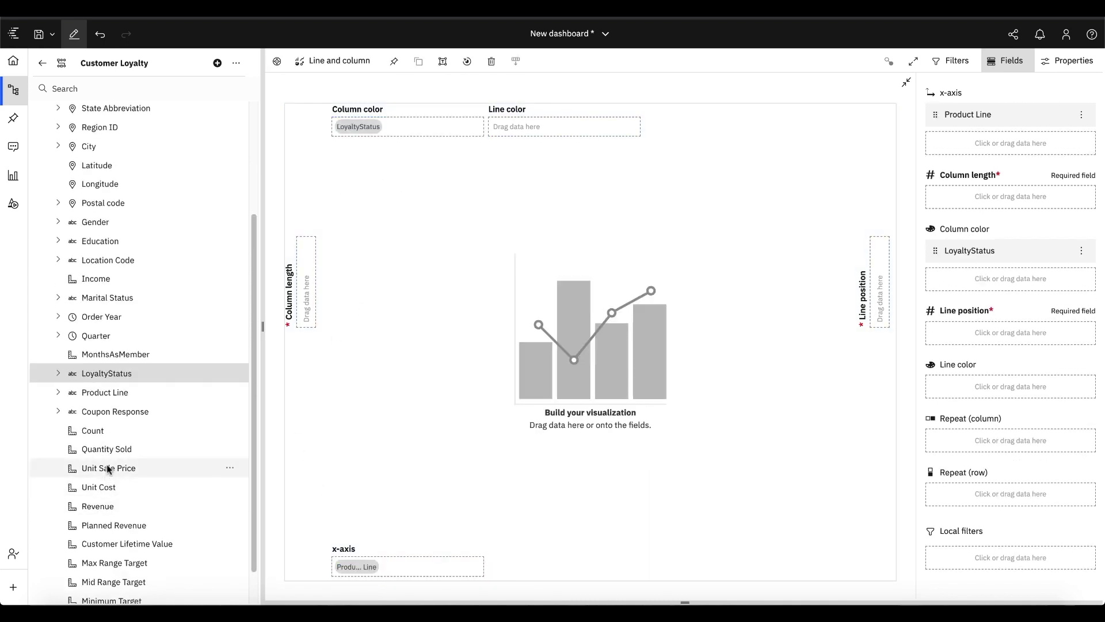
pyautogui.moveTo(102, 449); pyautogui.dragTo(307, 296)
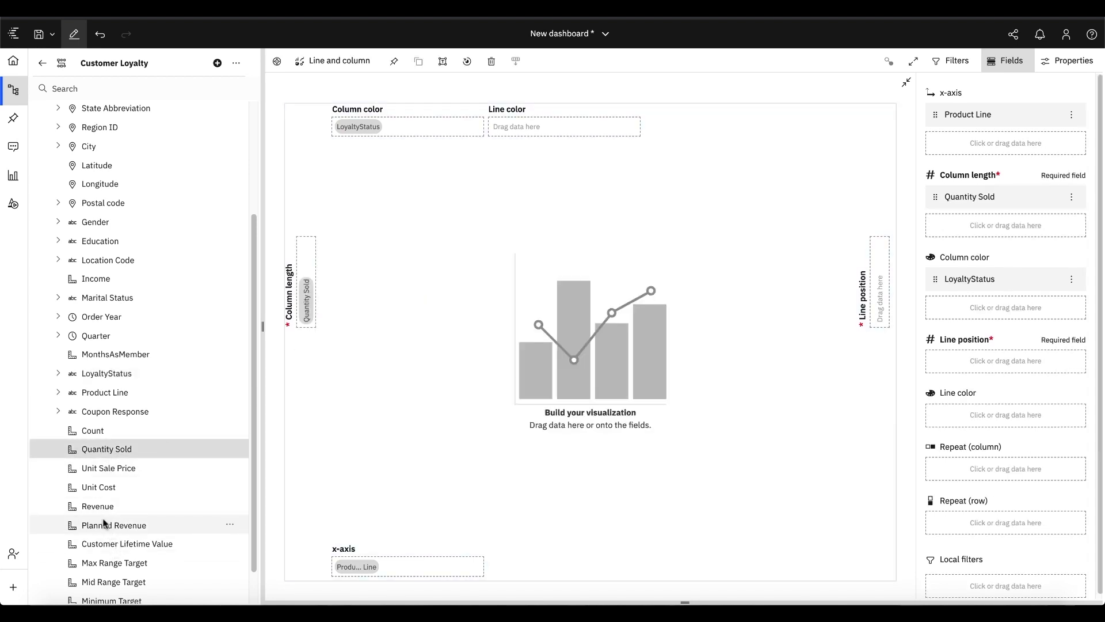
pyautogui.moveTo(109, 507); pyautogui.dragTo(872, 310)
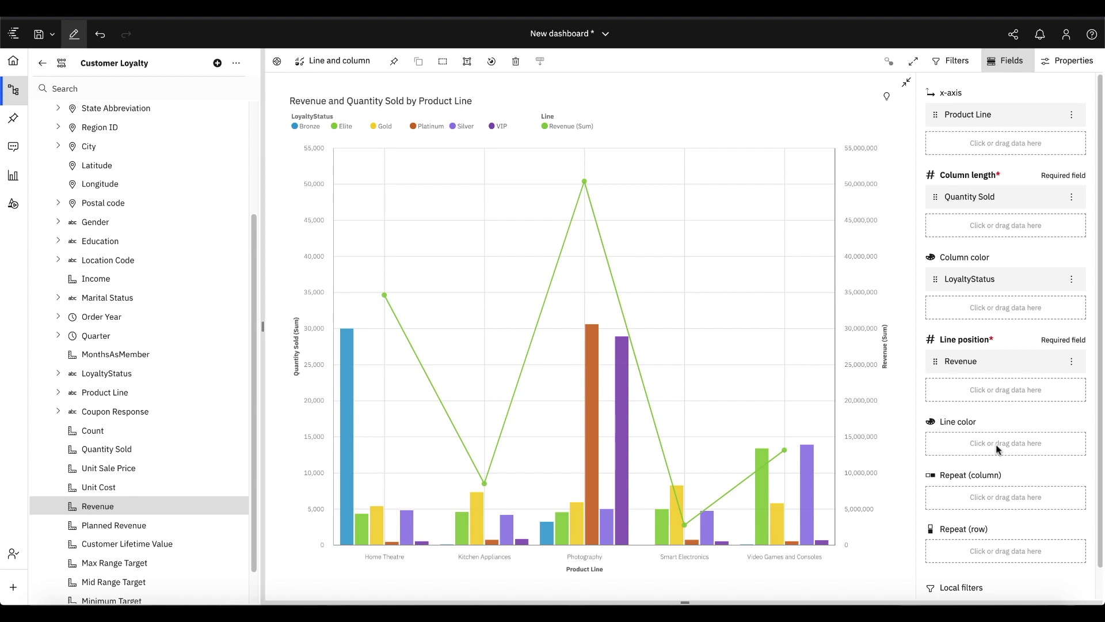
# - Search for Order Year and use it to colour the chart's lines
pyautogui.click(998, 448)
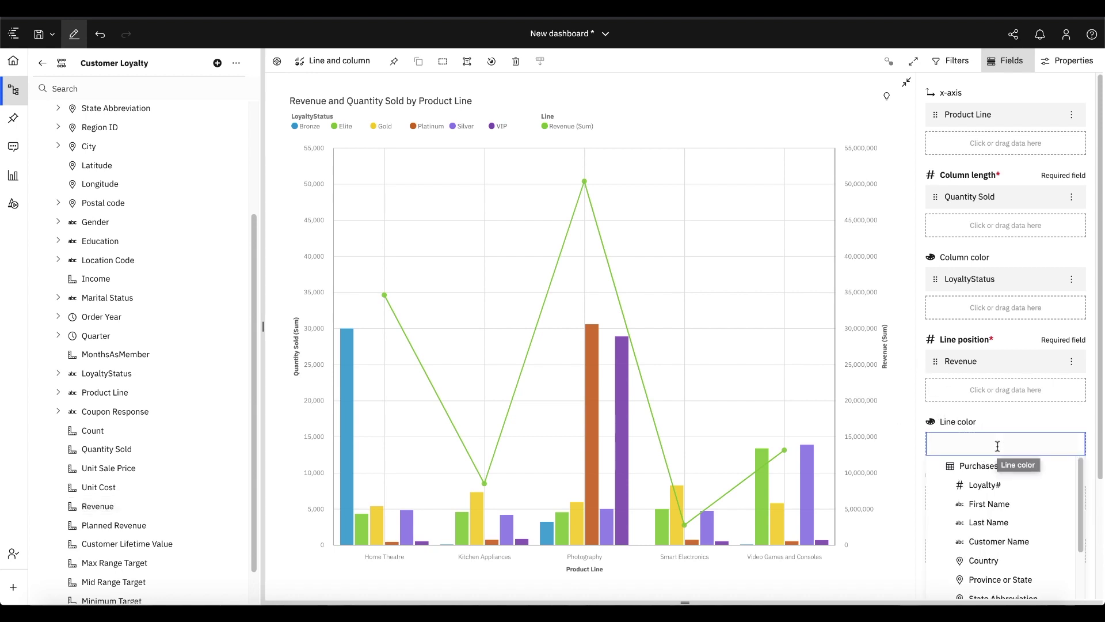
pyautogui.write('ord')
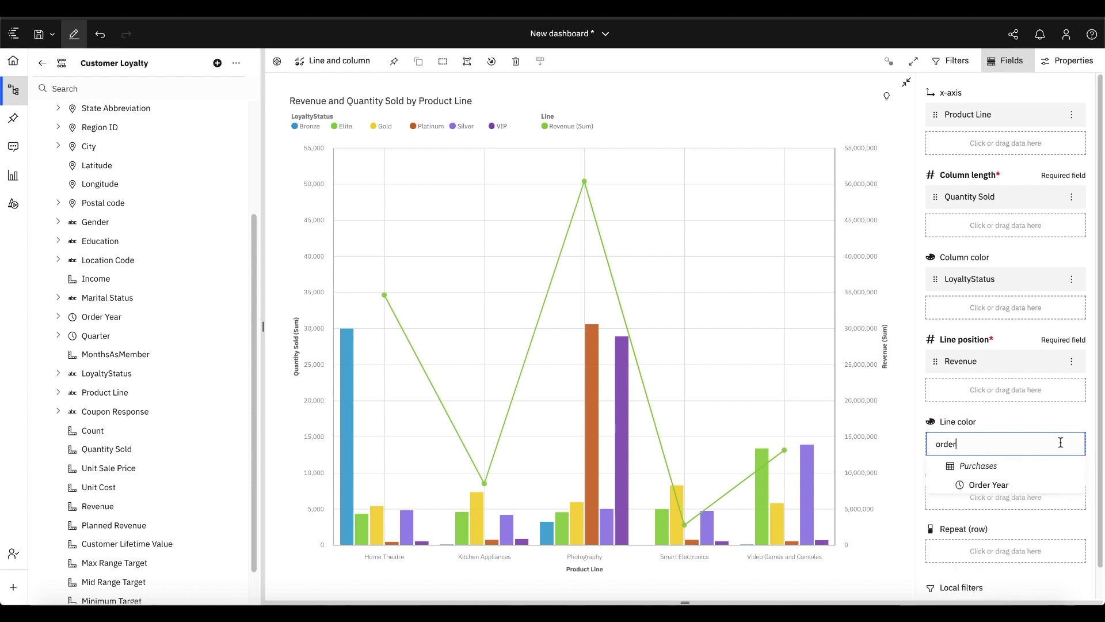
pyautogui.write('er')
pyautogui.click(989, 484)
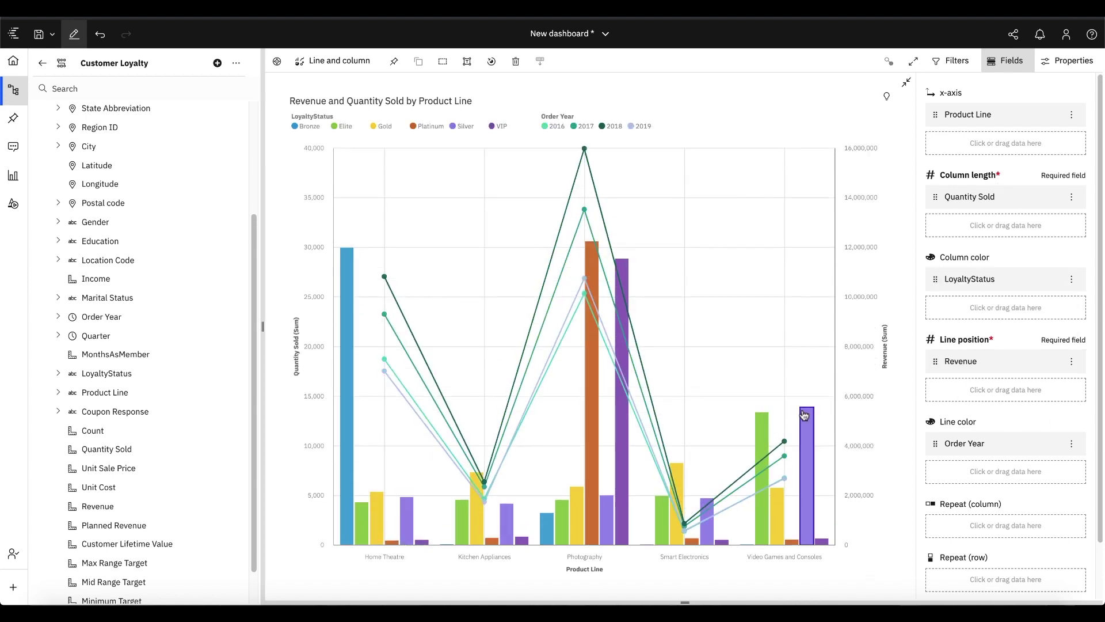
pyautogui.moveTo(804, 416)
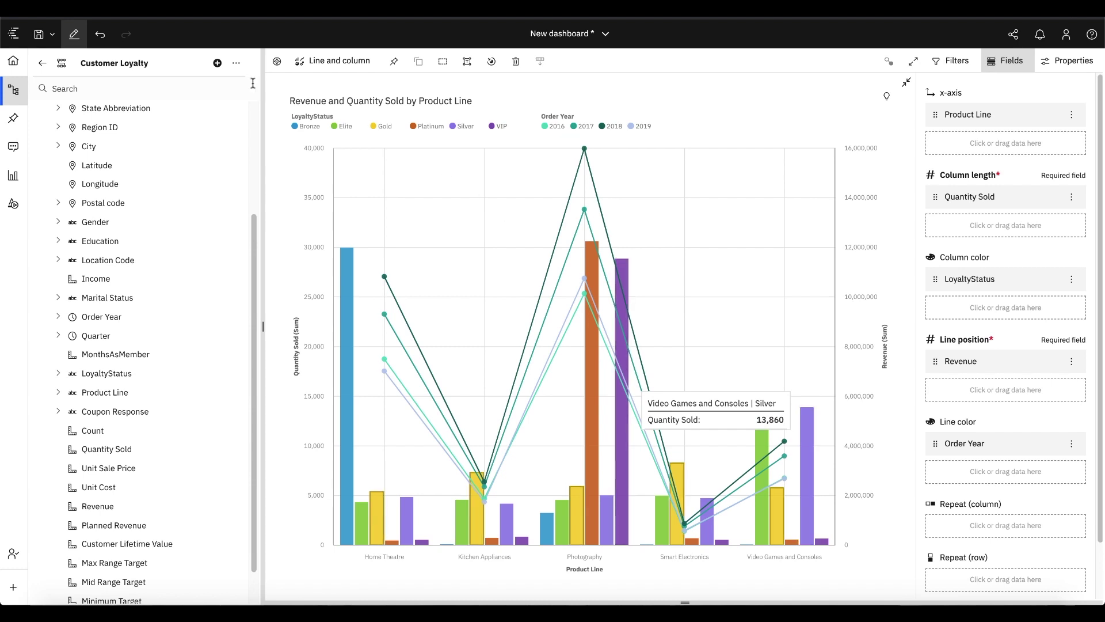
# - Undo the Order Year line colouring and add Planned Revenue as a second line
pyautogui.click(99, 34)
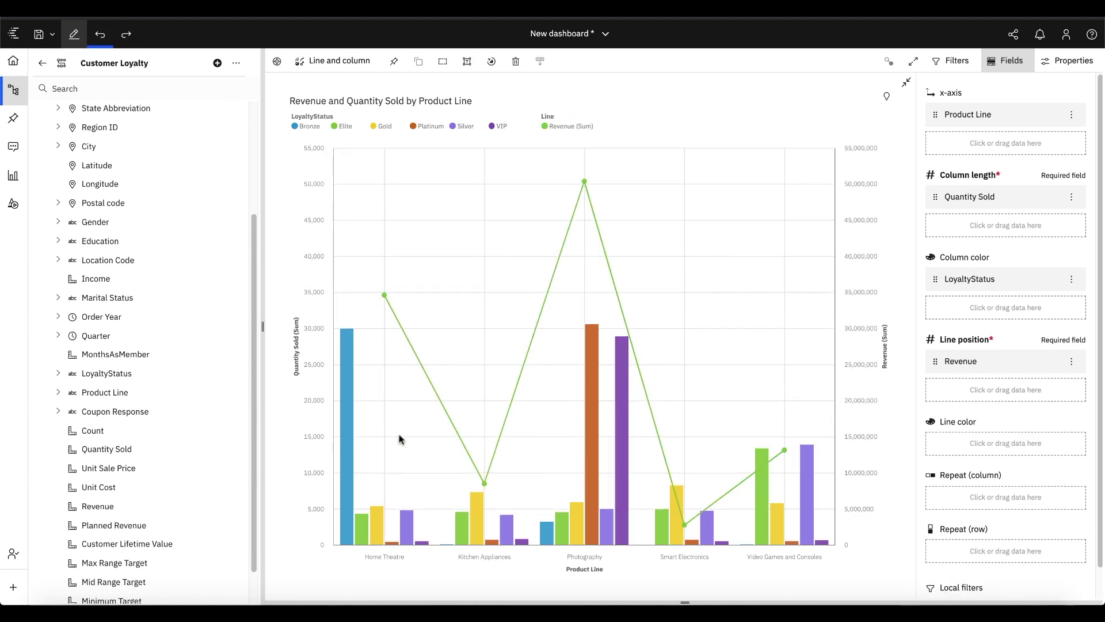
pyautogui.scroll(-1, 123, 477)
pyautogui.moveTo(121, 487); pyautogui.dragTo(971, 388)
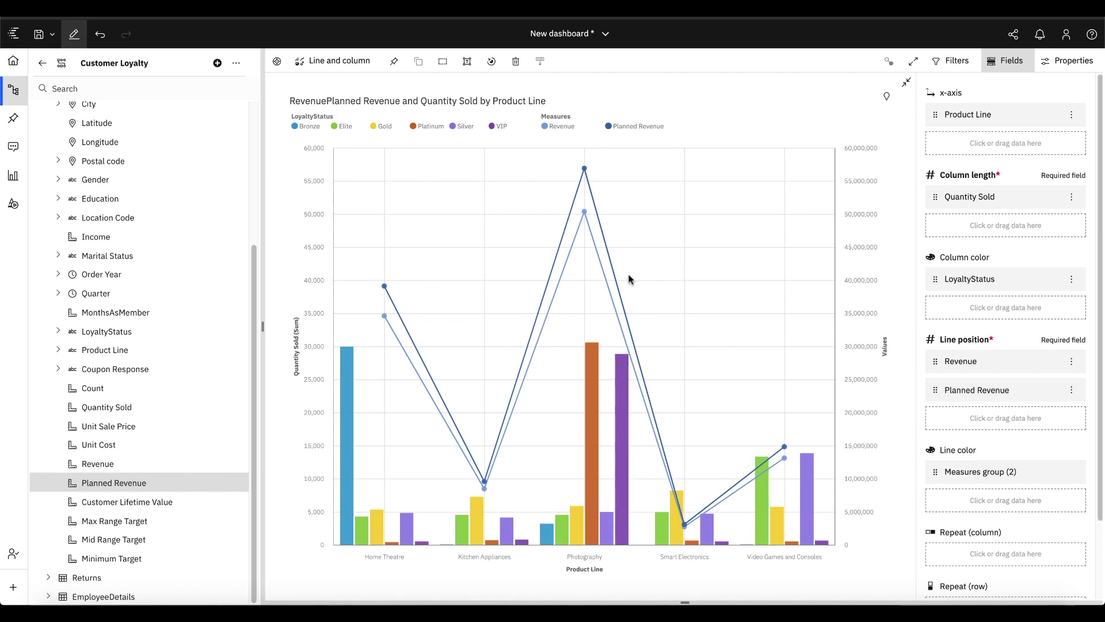
# - Apply the custom Carbon X Light palette to the chart's columns
pyautogui.click(1073, 65)
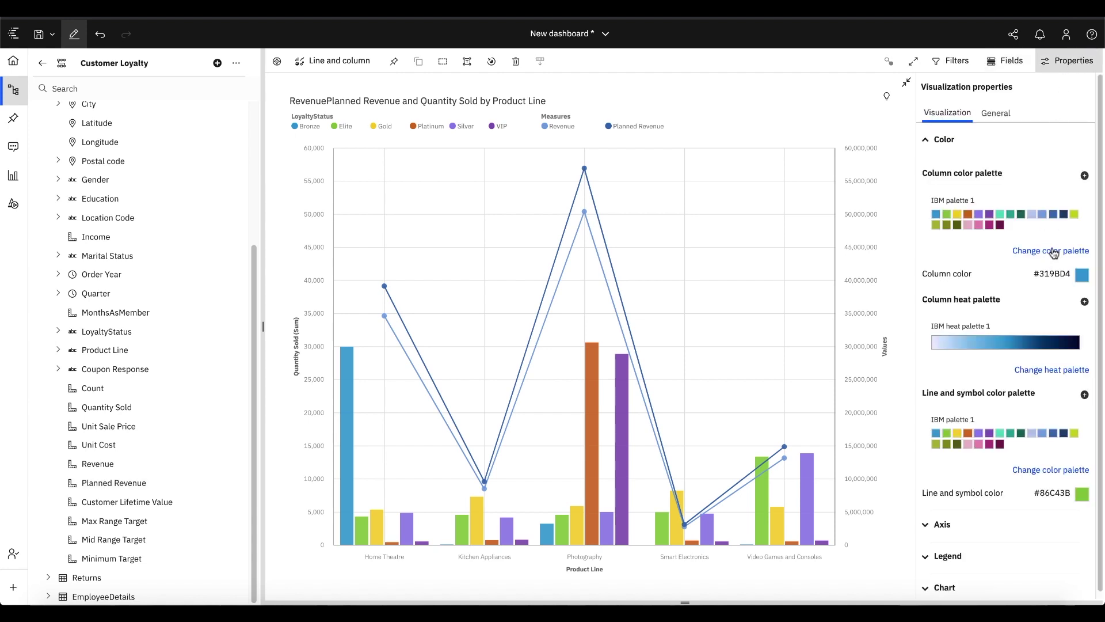
pyautogui.click(1053, 253)
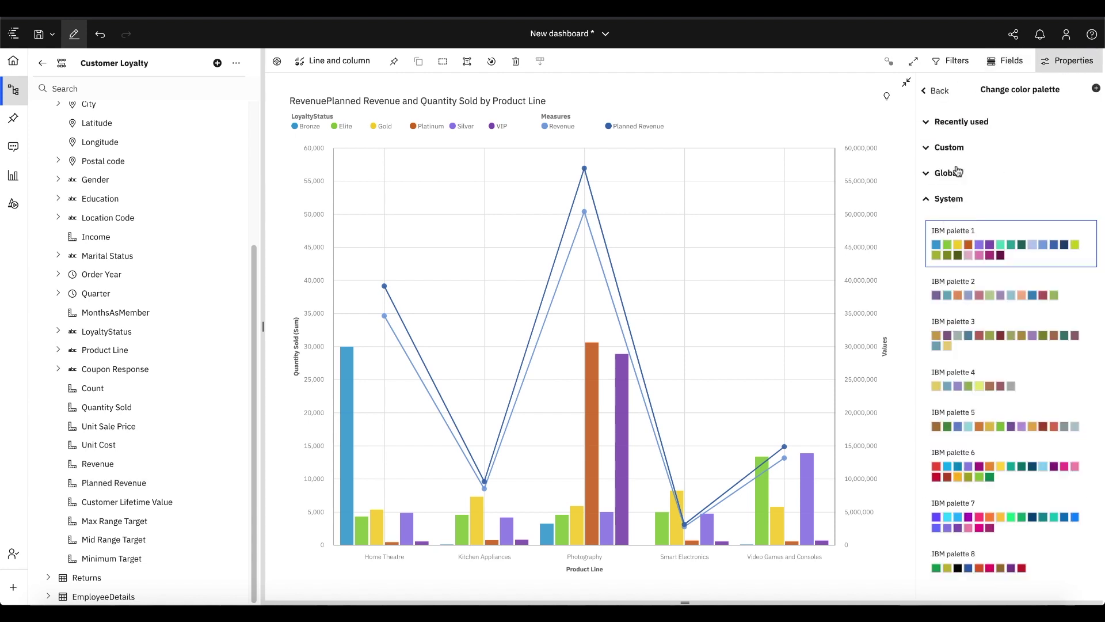
pyautogui.click(953, 150)
pyautogui.click(1000, 186)
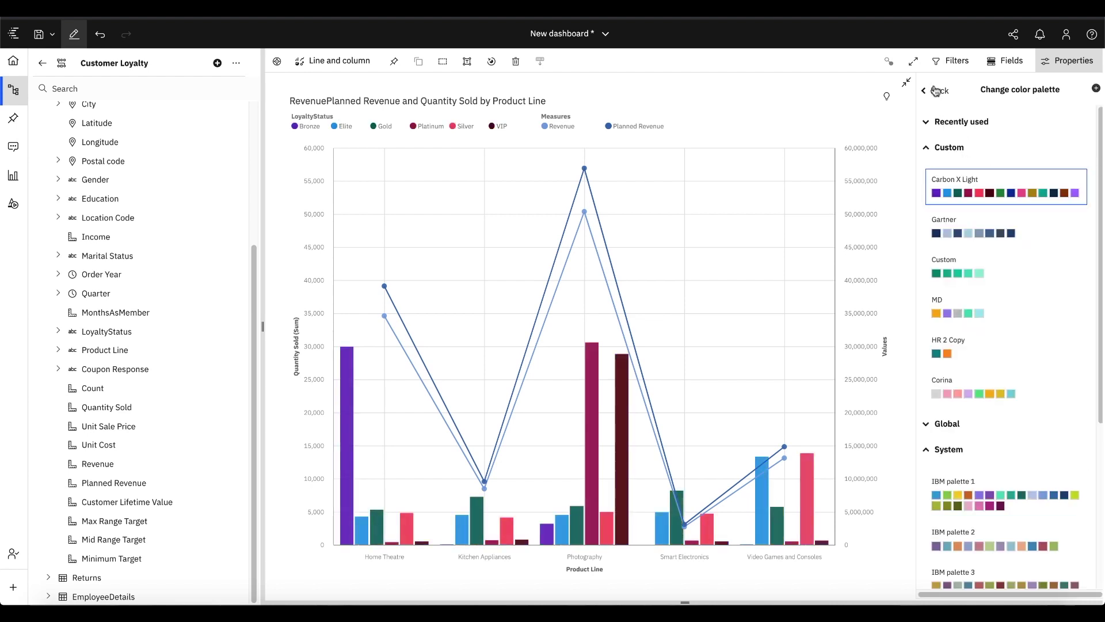
pyautogui.click(935, 91)
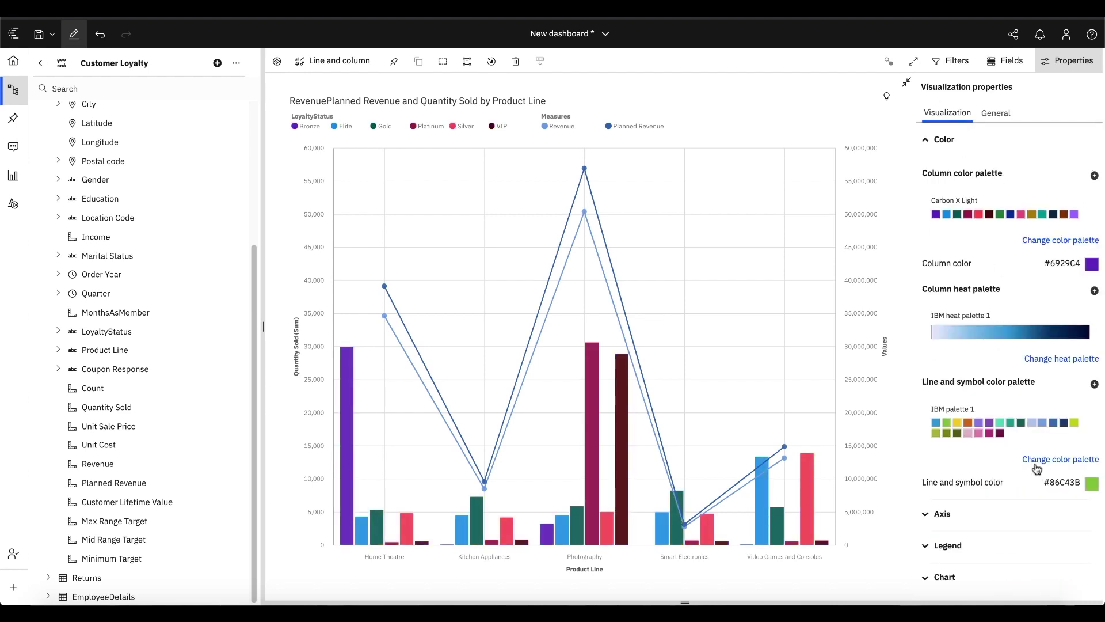
# - In the Chart properties, turn on stacked columns by LoyaltyStatus
pyautogui.click(966, 577)
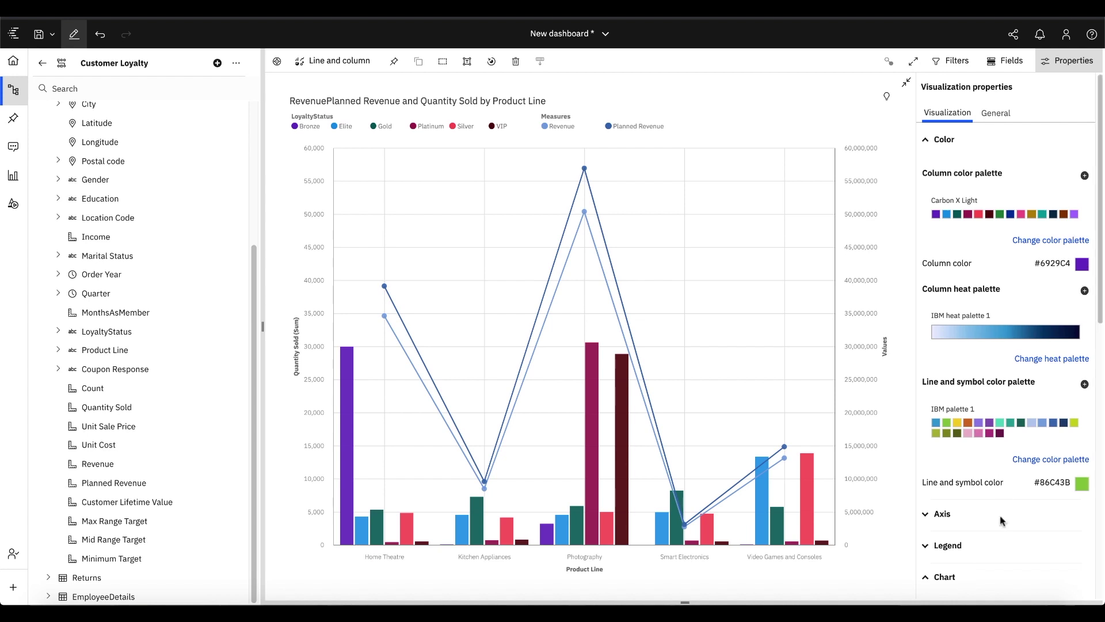
pyautogui.scroll(-3, 1019, 391)
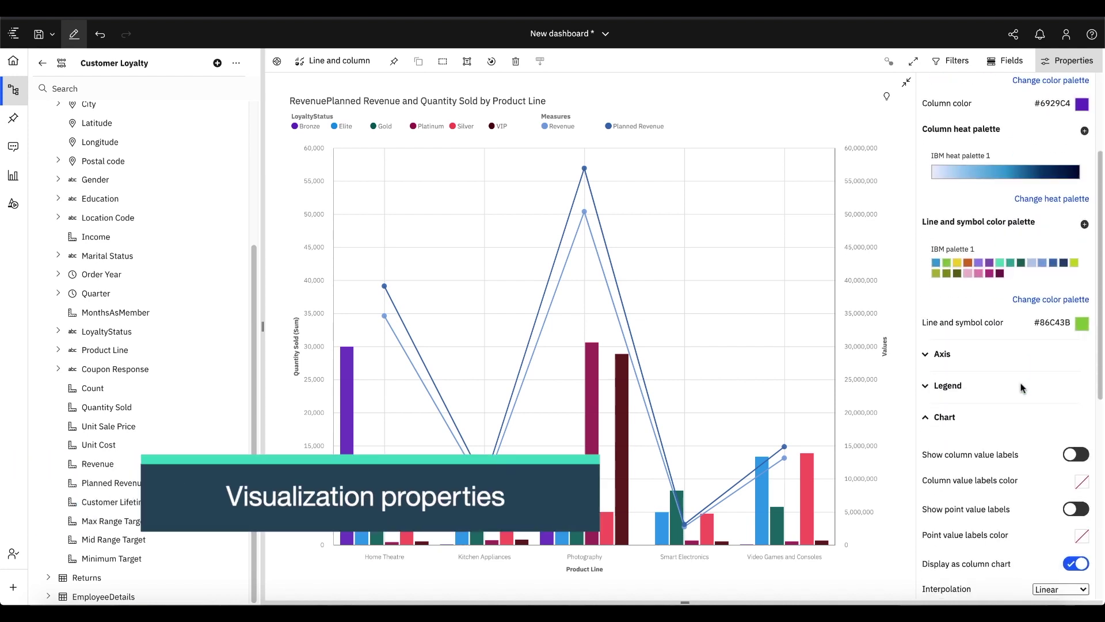
pyautogui.scroll(-5, 1022, 388)
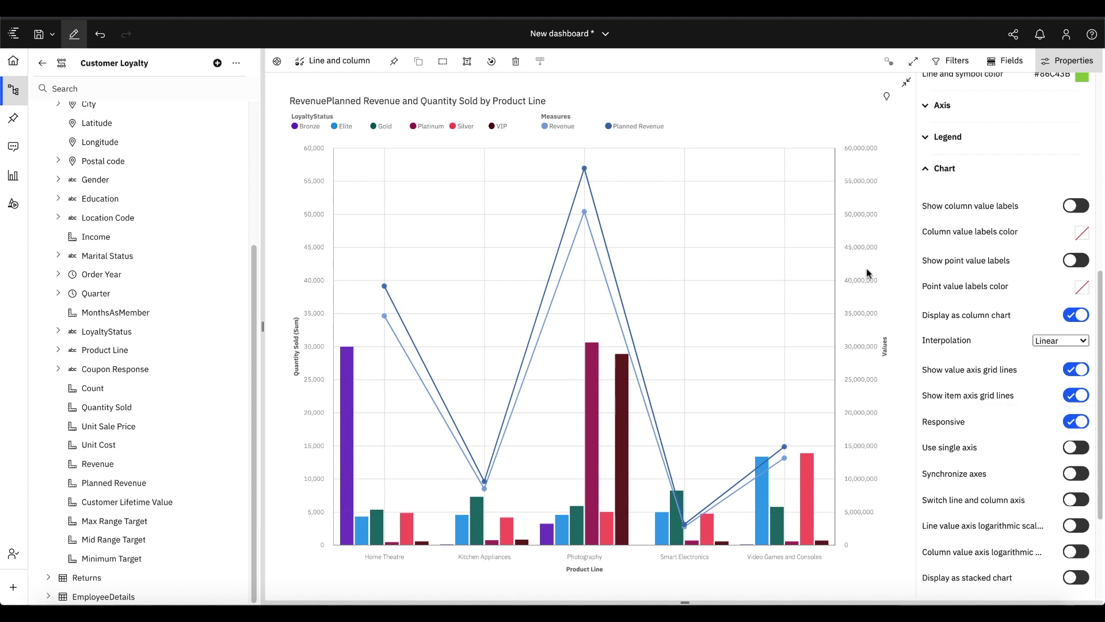
pyautogui.scroll(-3, 1030, 431)
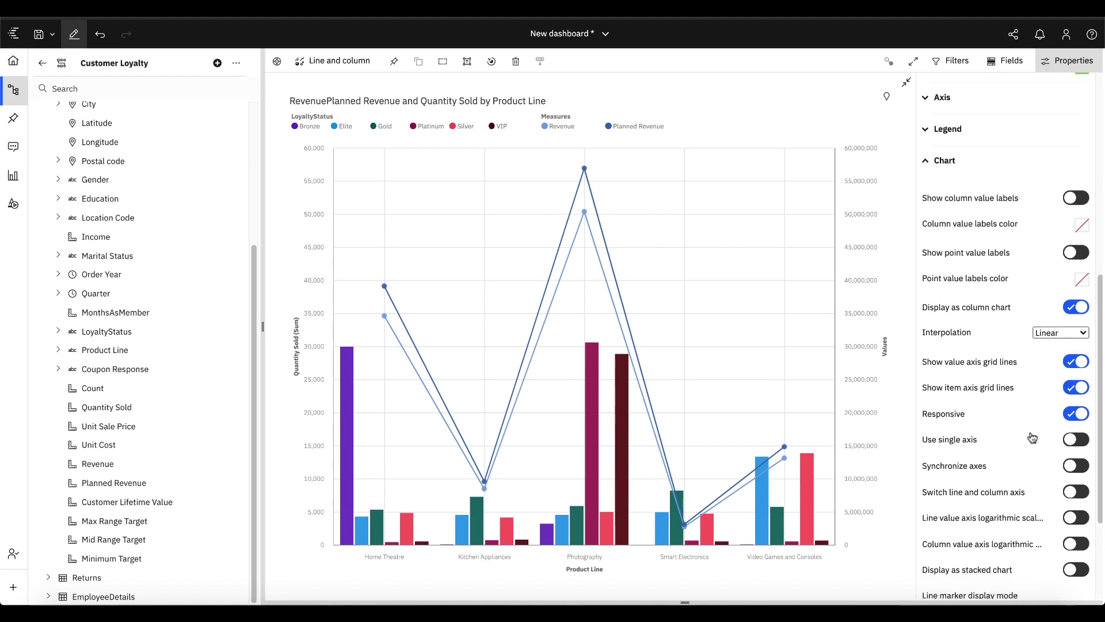
pyautogui.scroll(-2, 1030, 435)
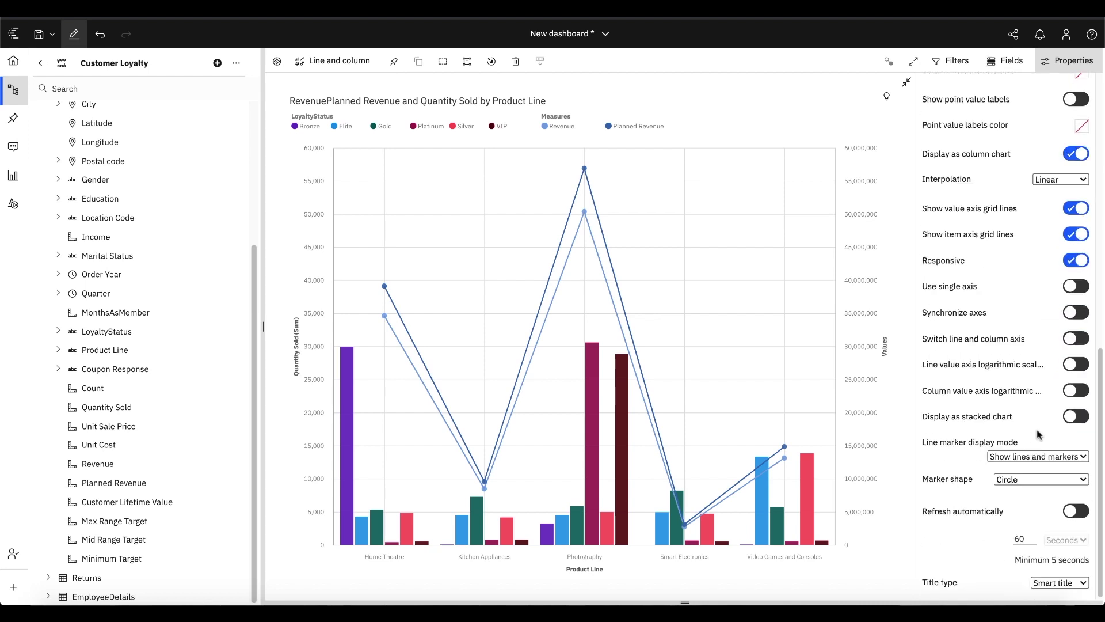
pyautogui.click(1077, 417)
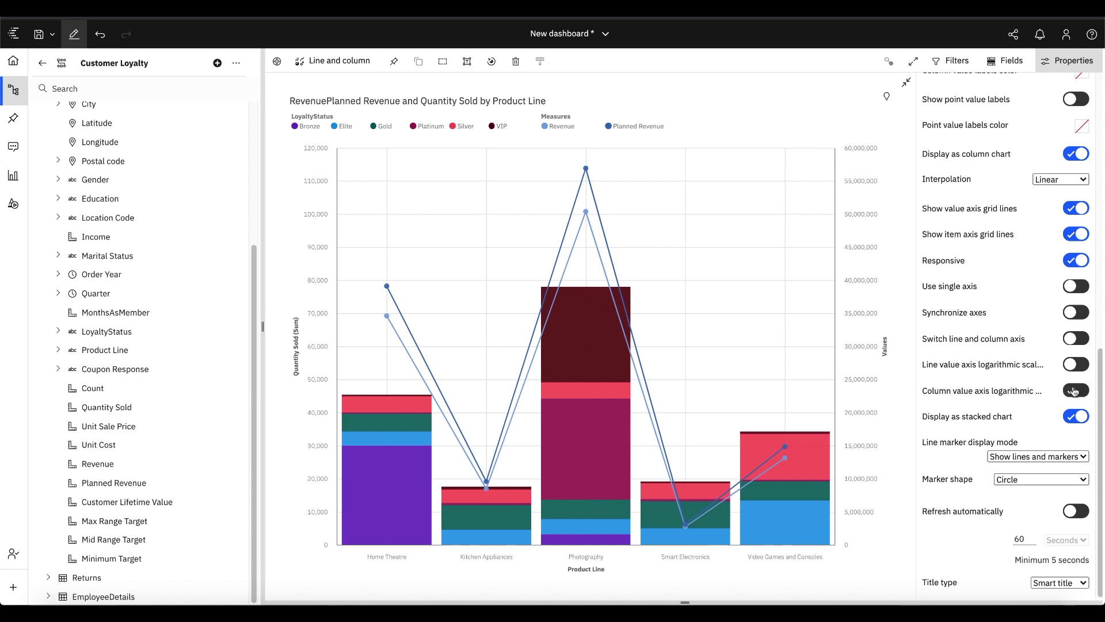
# - Switch the column and line value axes to logarithmic, then back to linear
pyautogui.click(1074, 391)
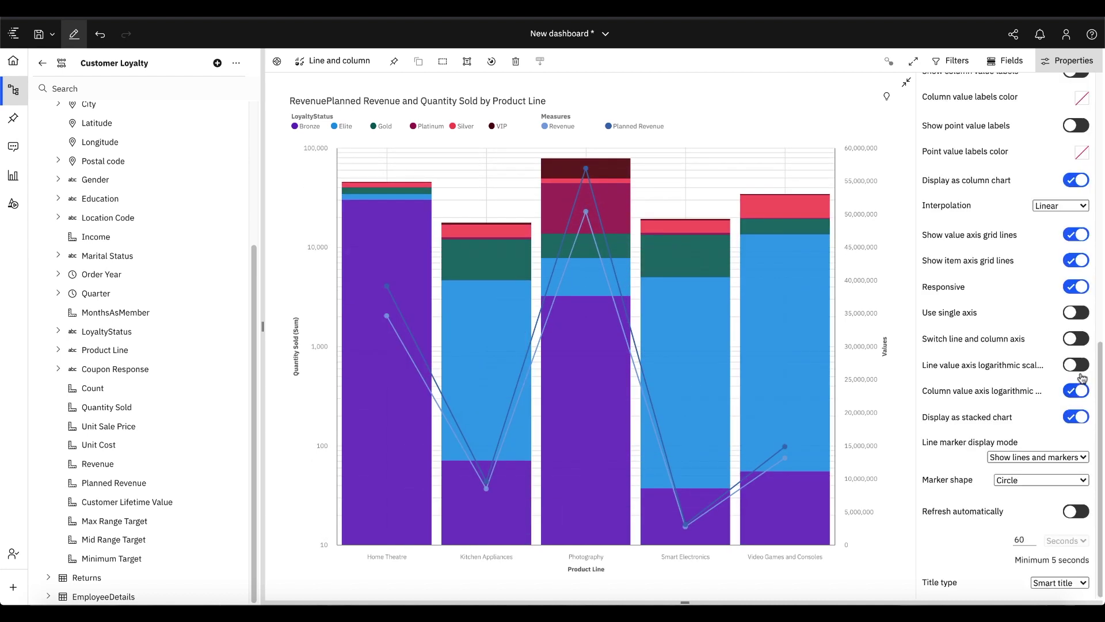
pyautogui.click(1075, 365)
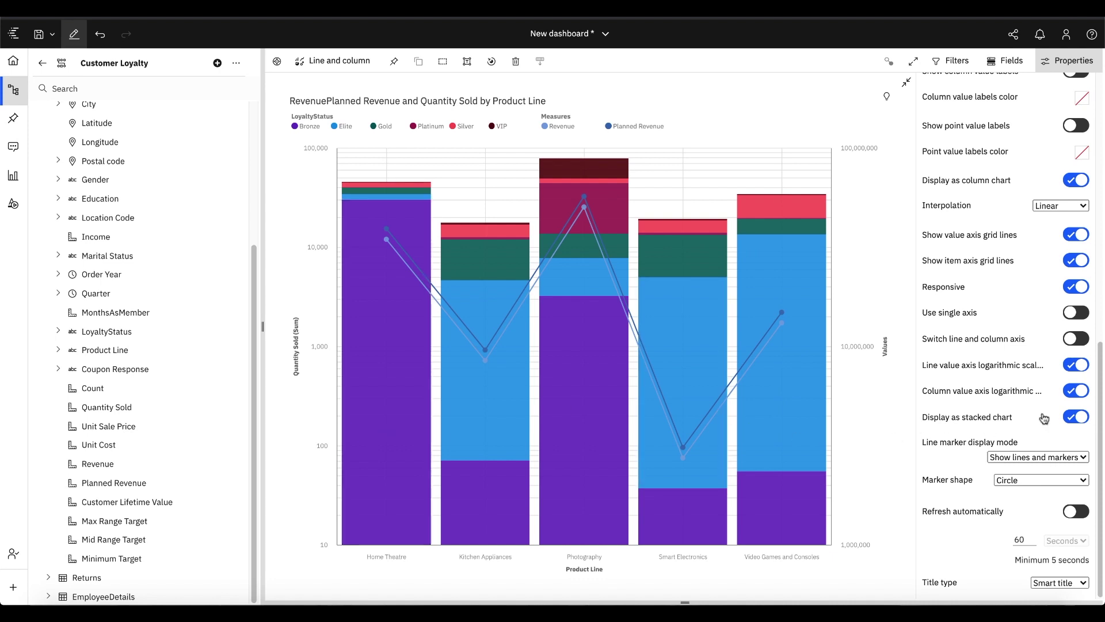
pyautogui.click(1075, 366)
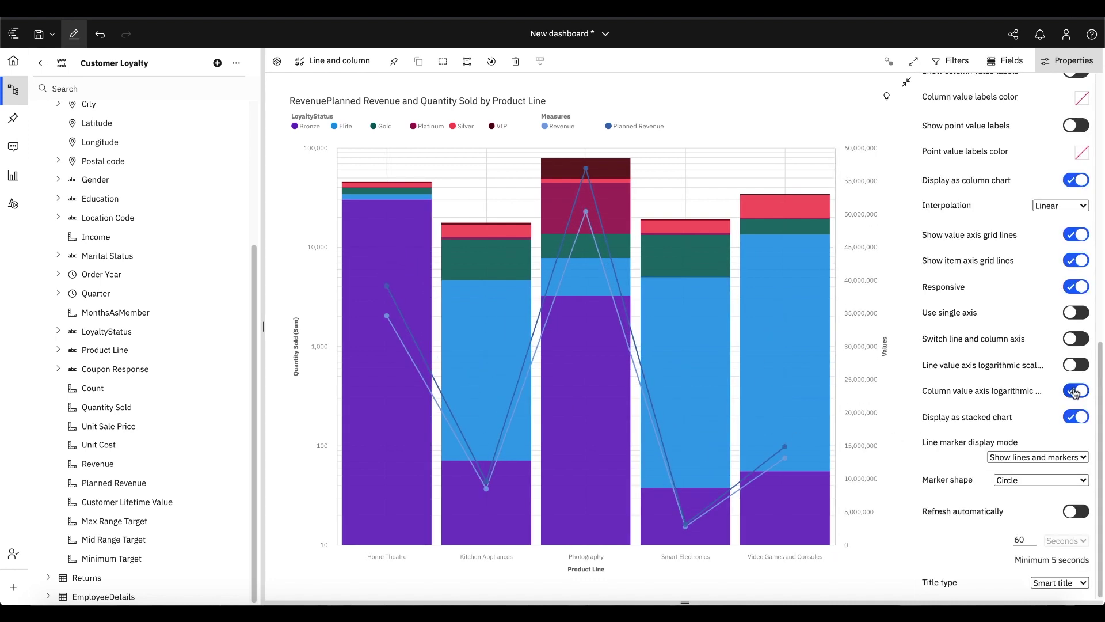
pyautogui.click(1075, 390)
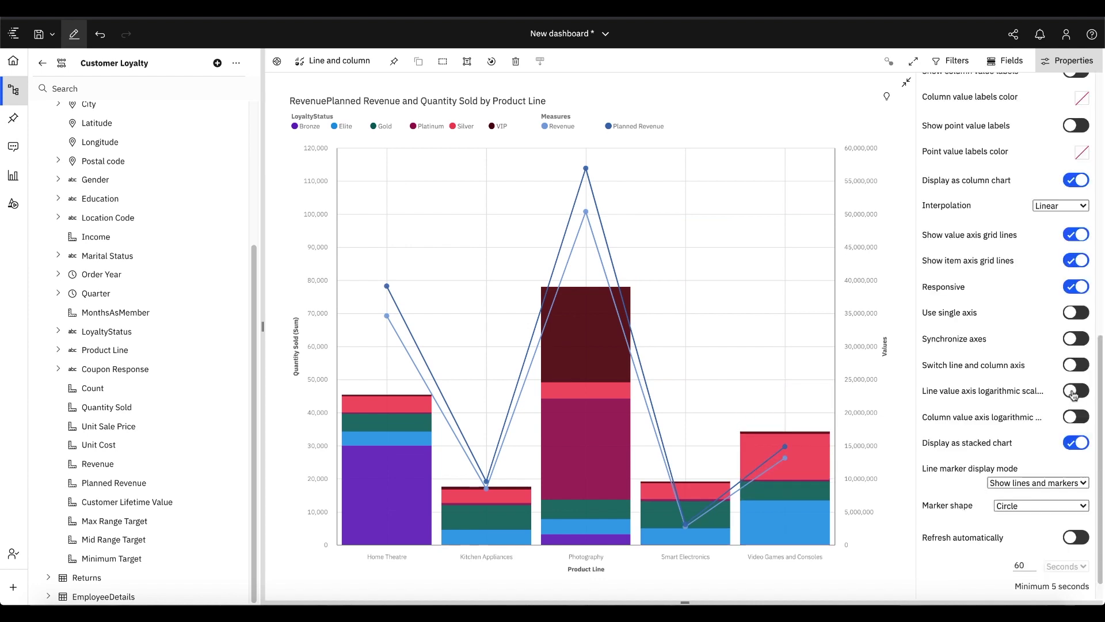
pyautogui.scroll(6, 1074, 394)
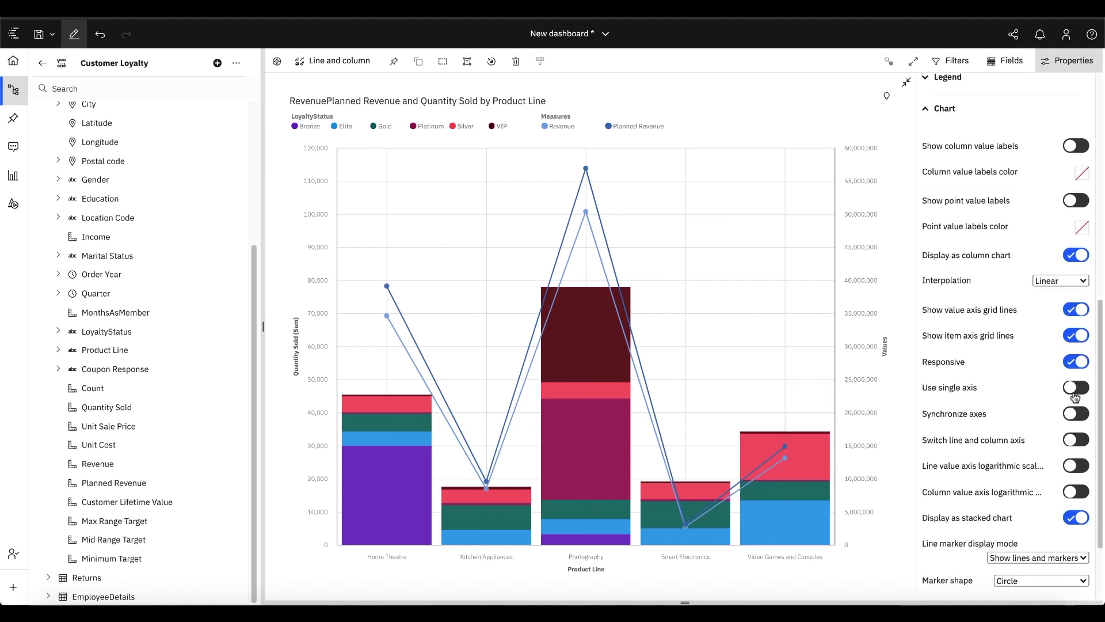
# - Set the column axis range to 10000–20000, then undo both limits
pyautogui.click(951, 302)
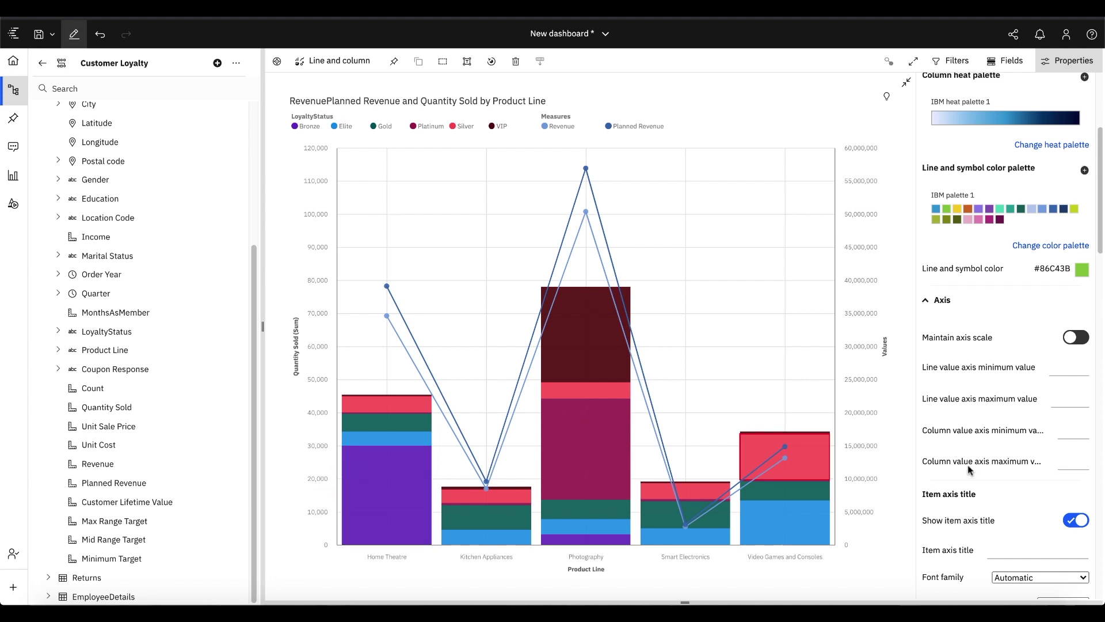
pyautogui.click(1071, 428)
pyautogui.press('Tab')
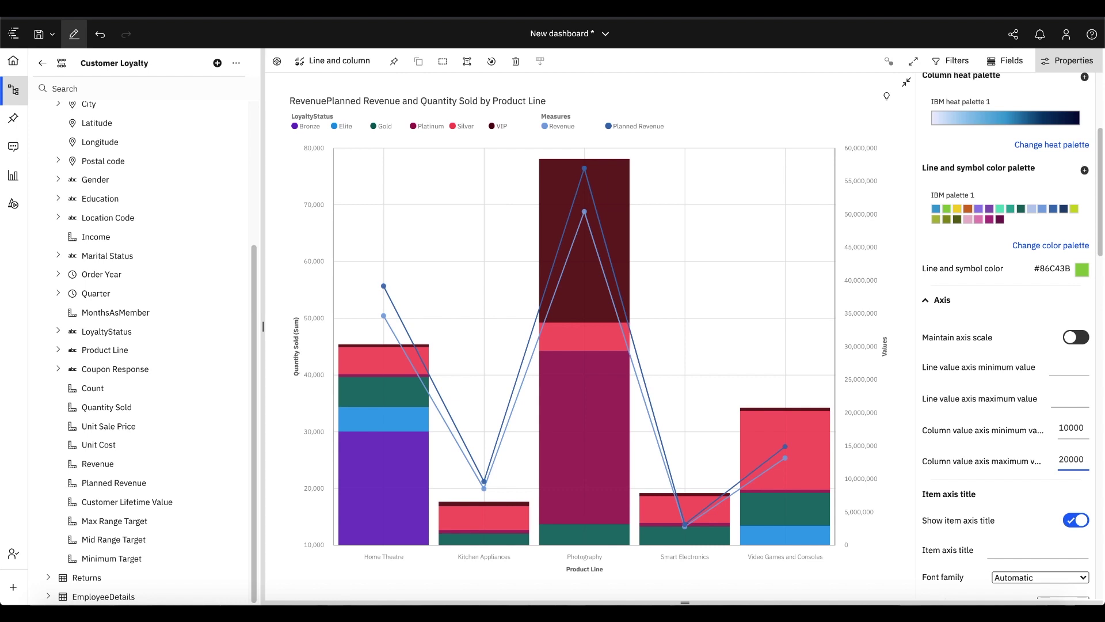
pyautogui.press('Return')
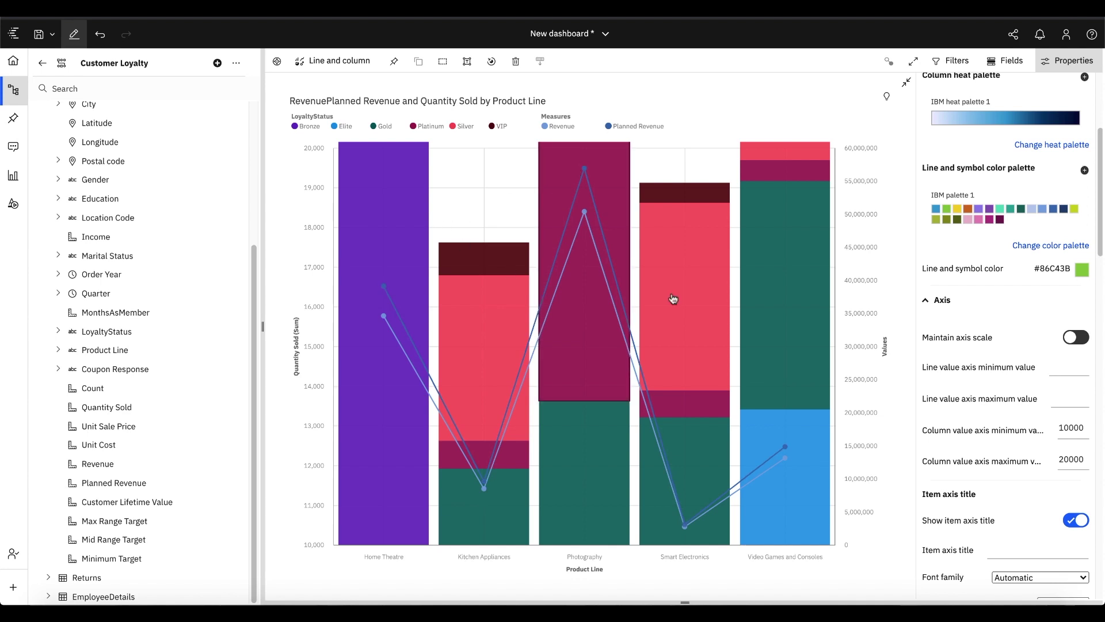
pyautogui.click(100, 37)
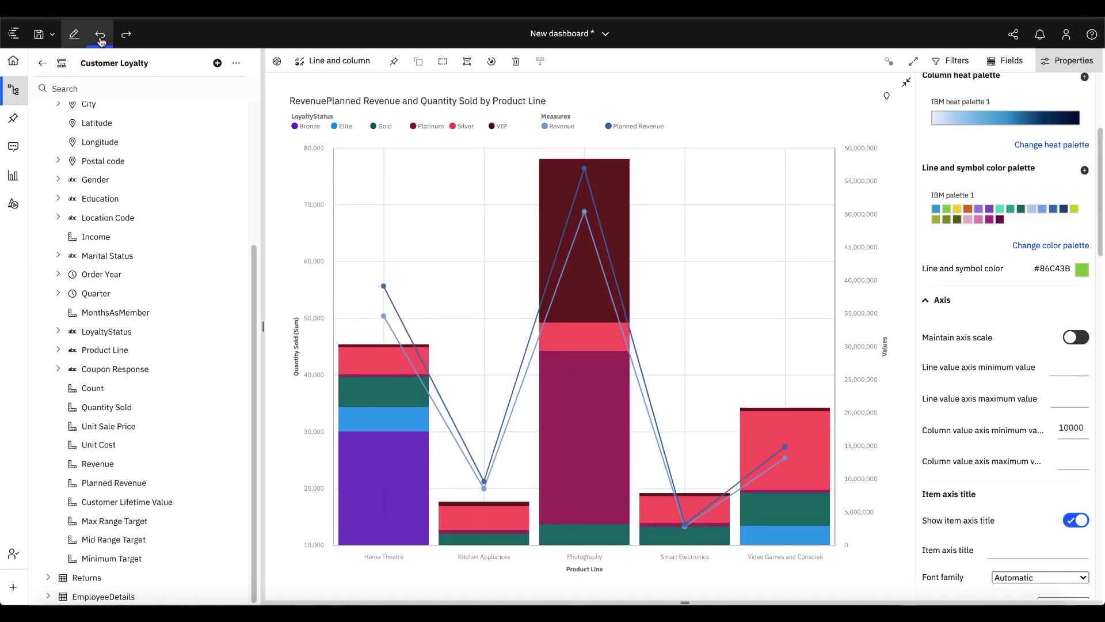
pyautogui.click(100, 36)
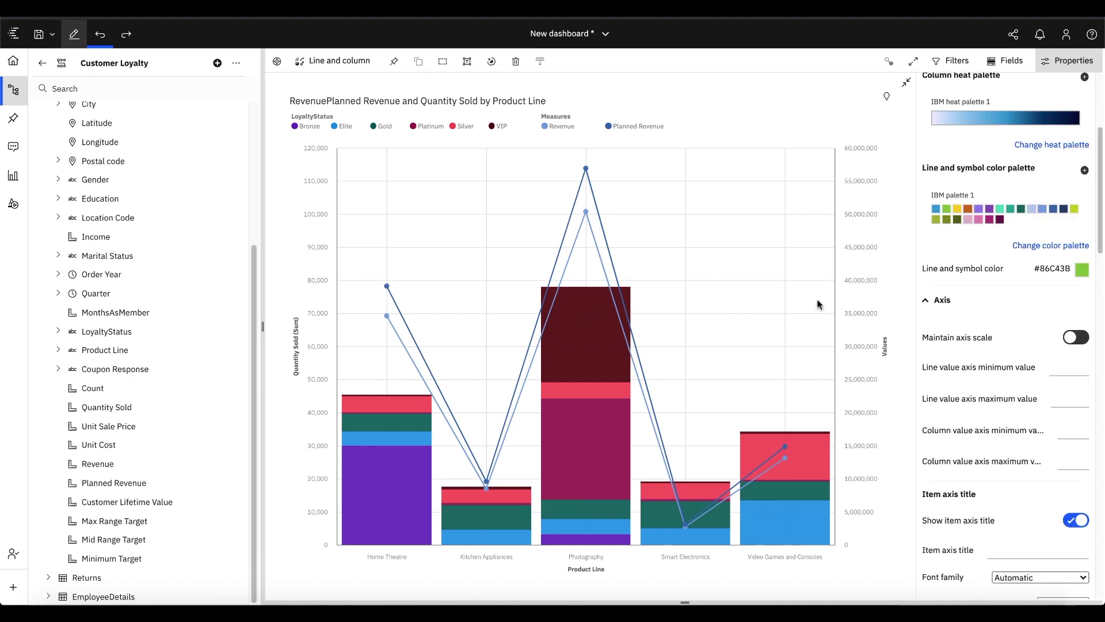
# - Return the chart to its dashboard size and switch off its legend
pyautogui.click(908, 84)
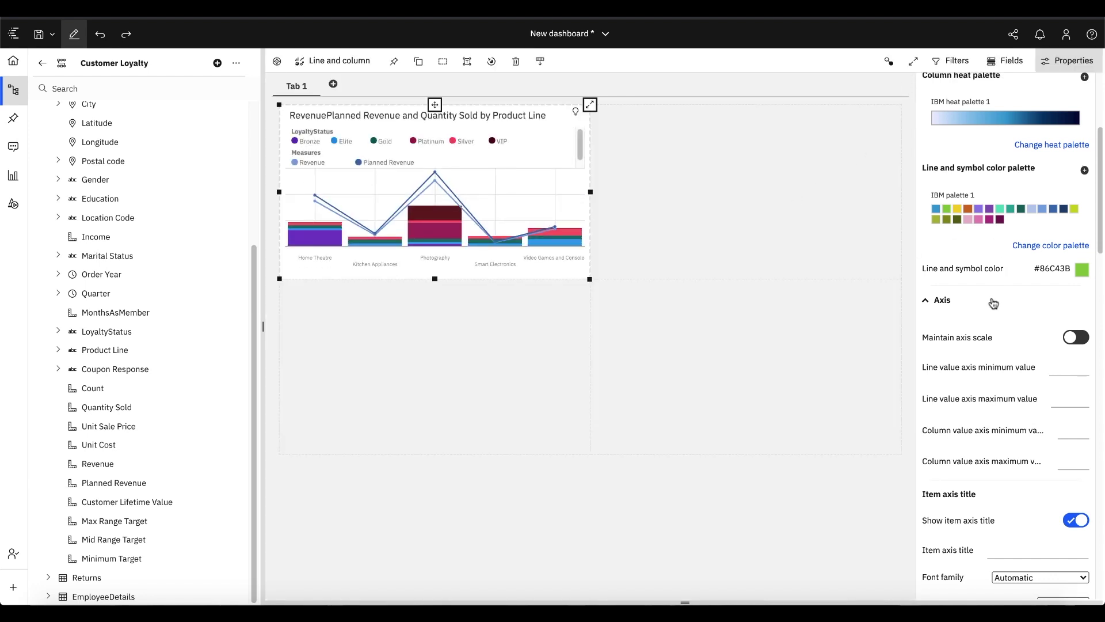
pyautogui.click(949, 305)
pyautogui.scroll(-5, 1002, 345)
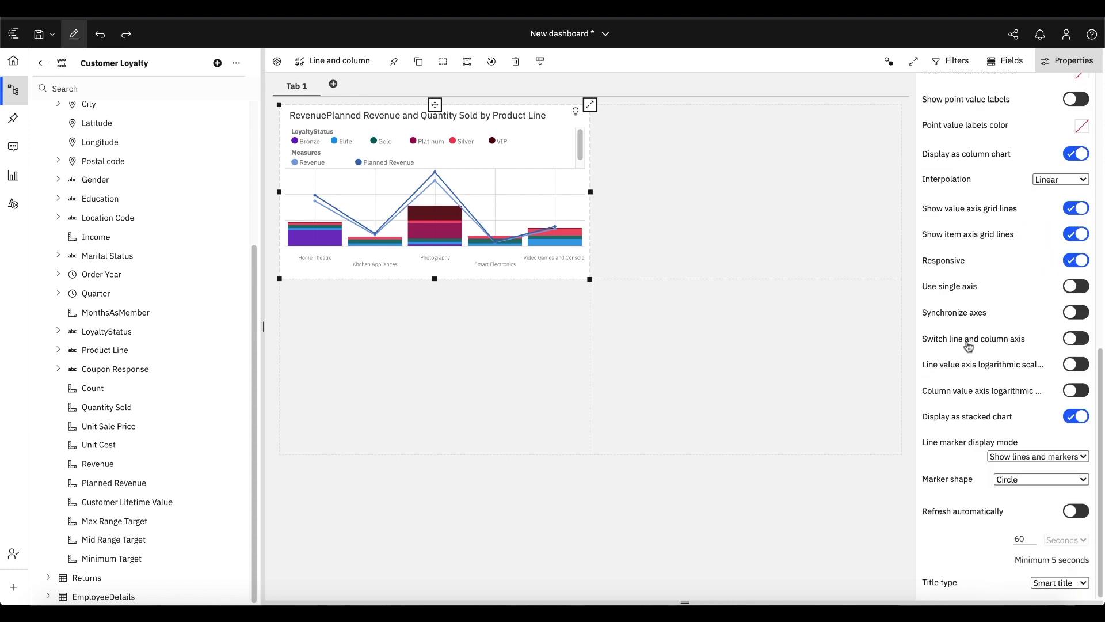
pyautogui.scroll(5, 1013, 288)
pyautogui.click(1042, 328)
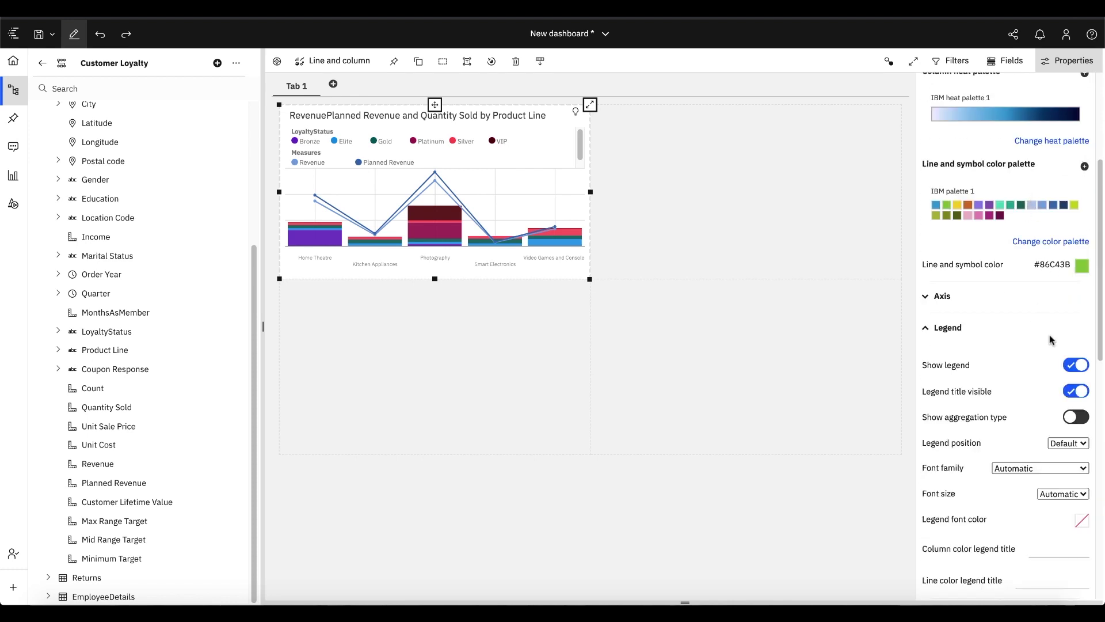
pyautogui.click(1075, 364)
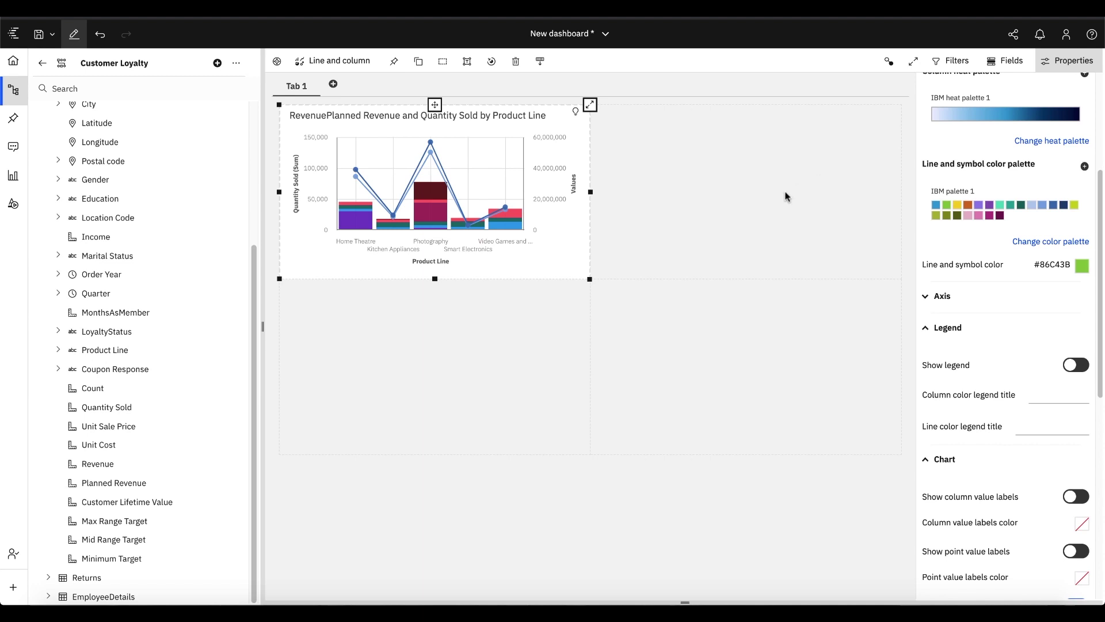
pyautogui.click(13, 175)
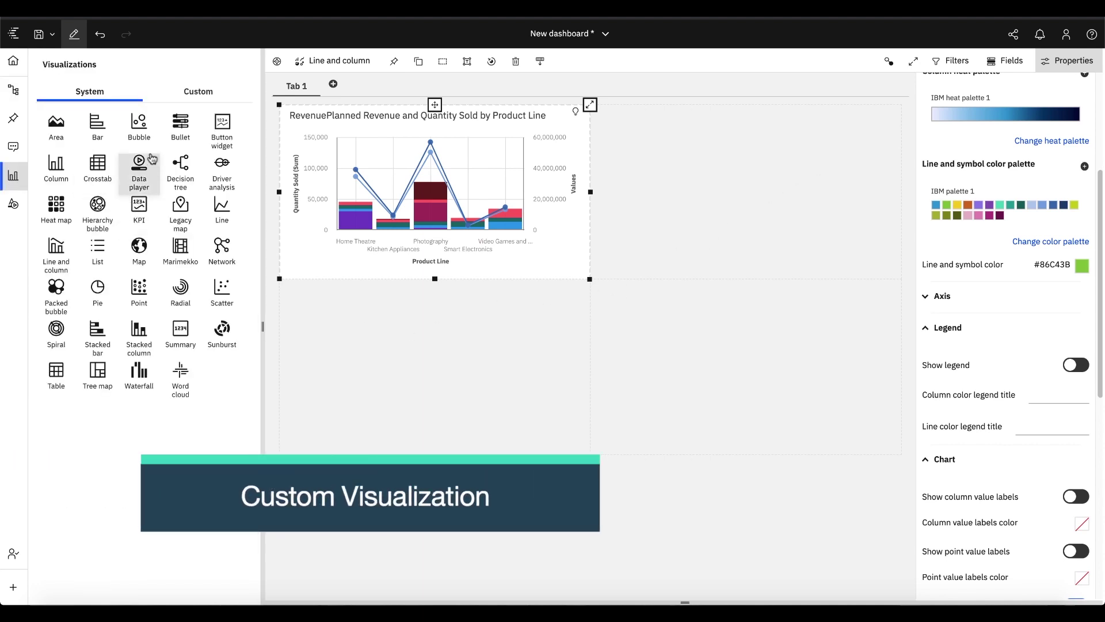
# - Drag the custom USA State Cartograms visualization onto the dashboard beside the chart
pyautogui.click(192, 89)
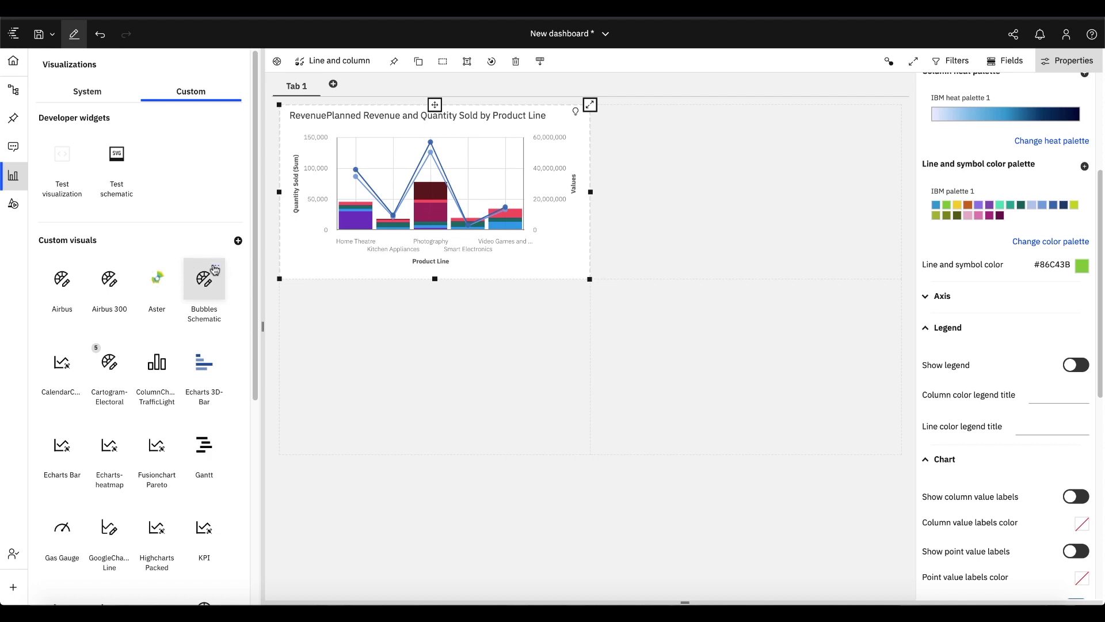
pyautogui.scroll(-5, 205, 305)
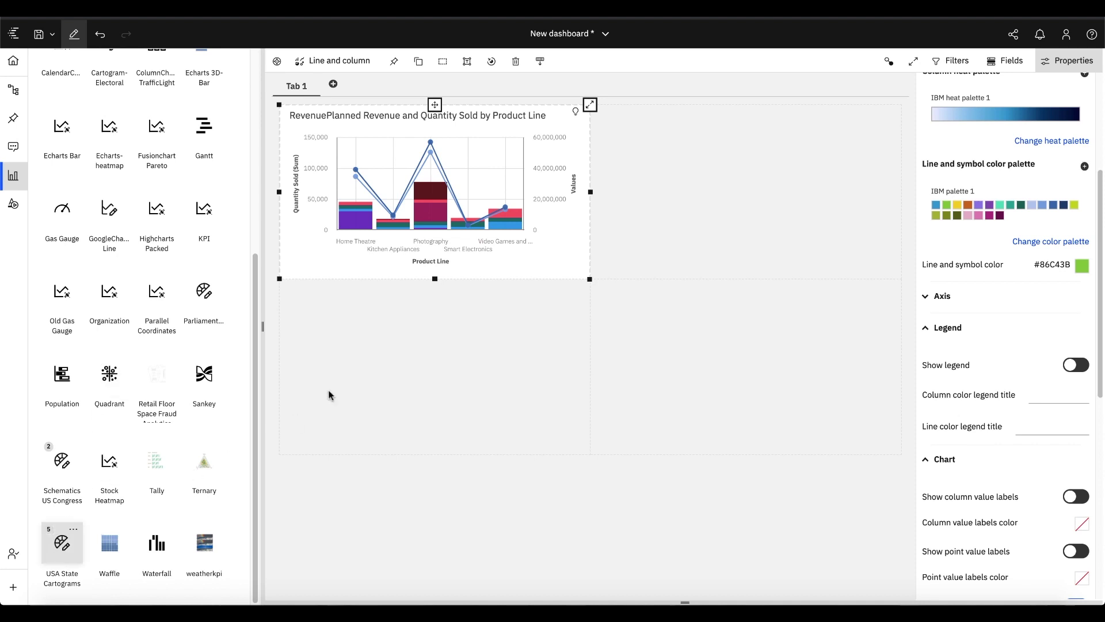
pyautogui.moveTo(328, 395); pyautogui.dragTo(740, 193)
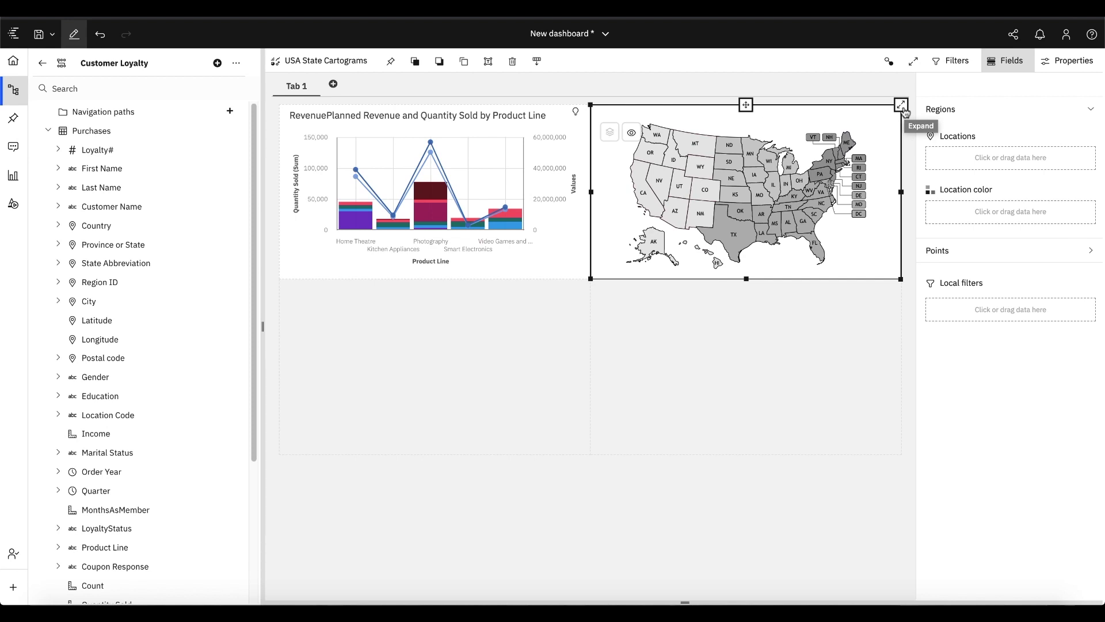
# - On the expanded cartogram, put State Abbreviation in Locations and Income in Location color
pyautogui.click(901, 105)
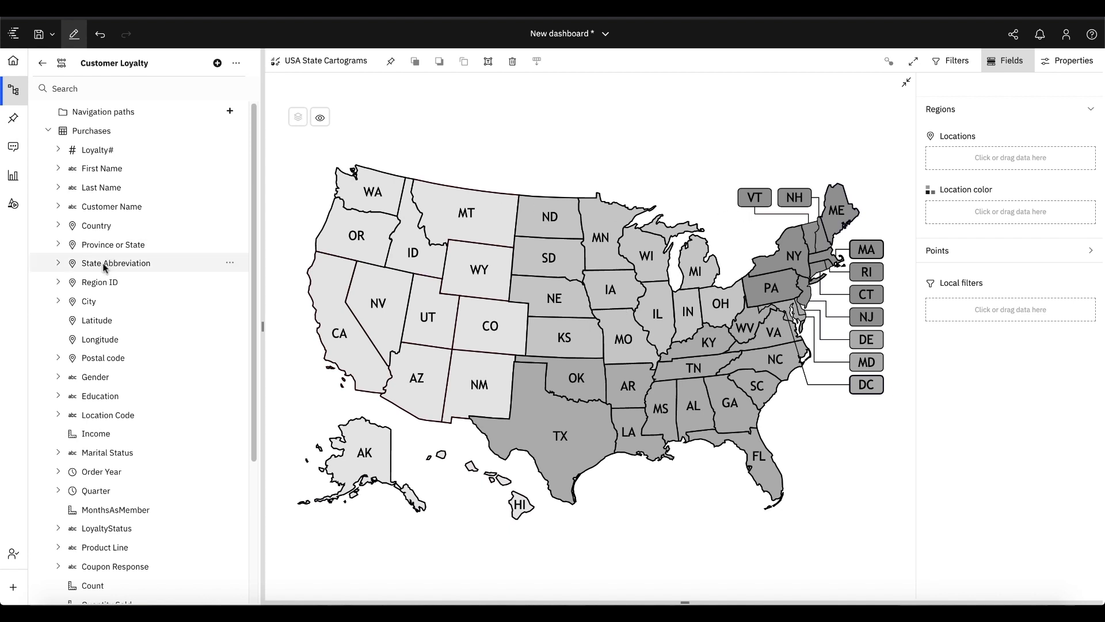
pyautogui.moveTo(103, 266); pyautogui.dragTo(950, 159)
pyautogui.scroll(-2, 136, 374)
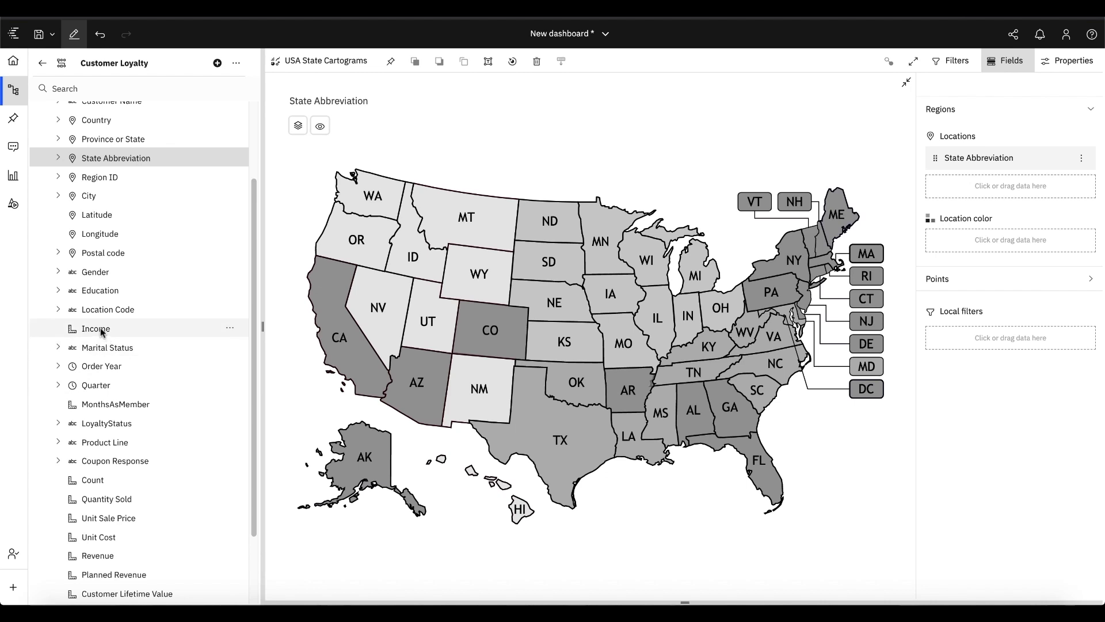
pyautogui.moveTo(100, 329); pyautogui.dragTo(1000, 251)
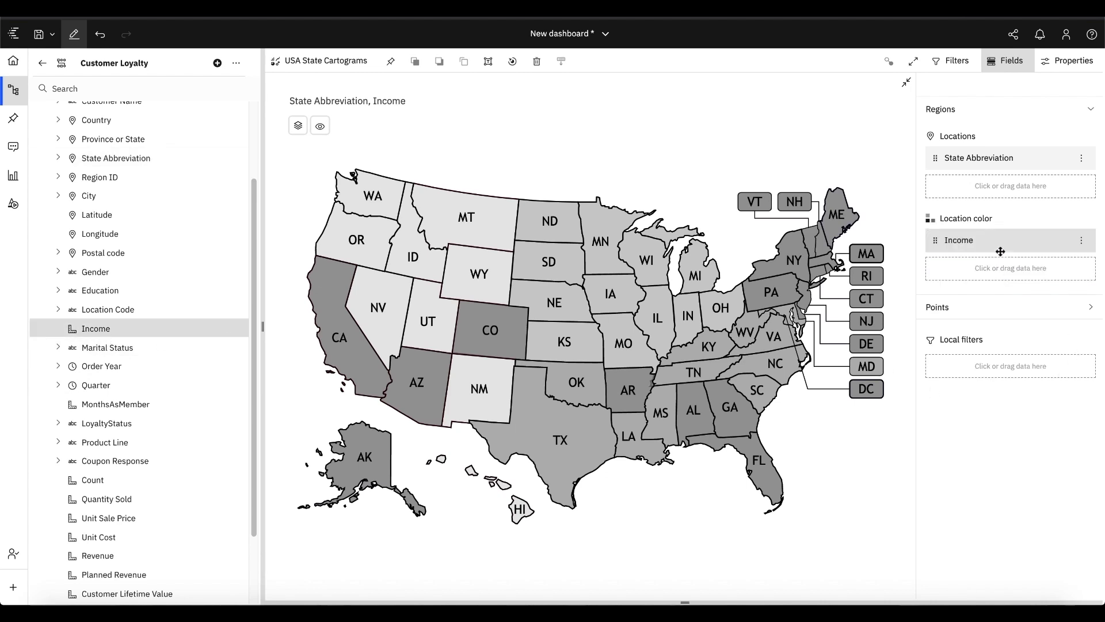
pyautogui.click(908, 83)
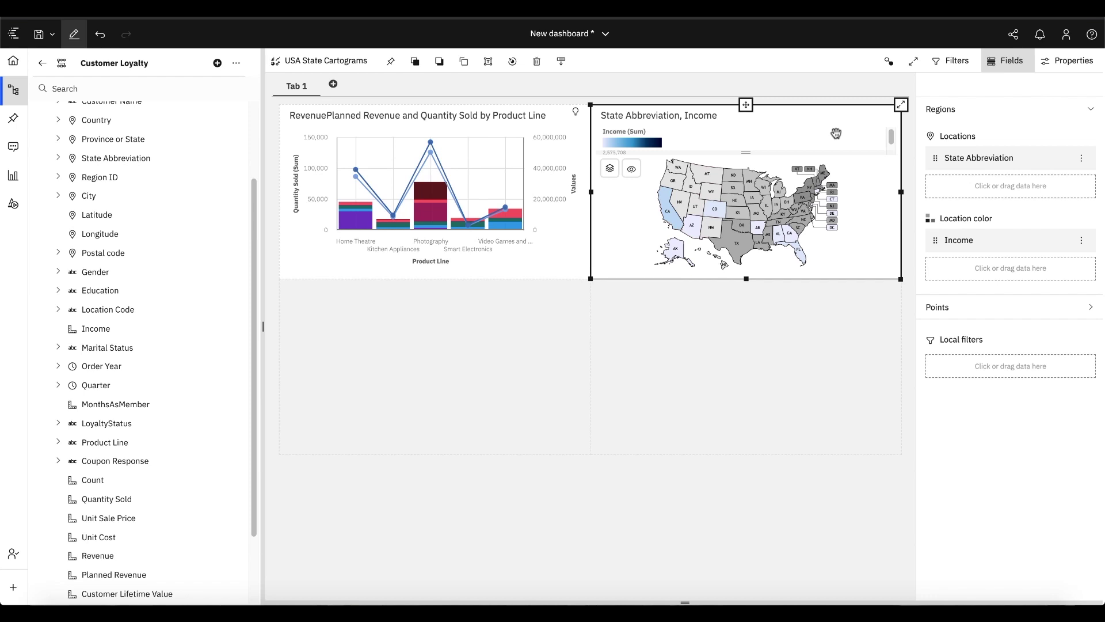
# - In the map properties, open the Regions layer settings and browse its region palettes
pyautogui.click(1072, 66)
pyautogui.scroll(-5, 1033, 297)
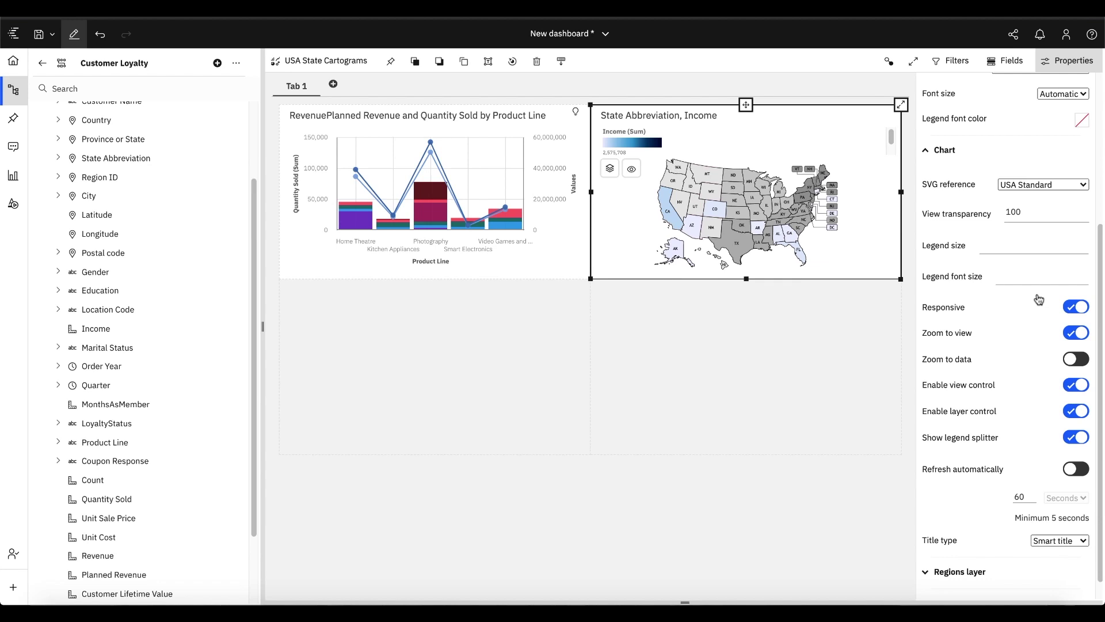
pyautogui.scroll(4, 1038, 299)
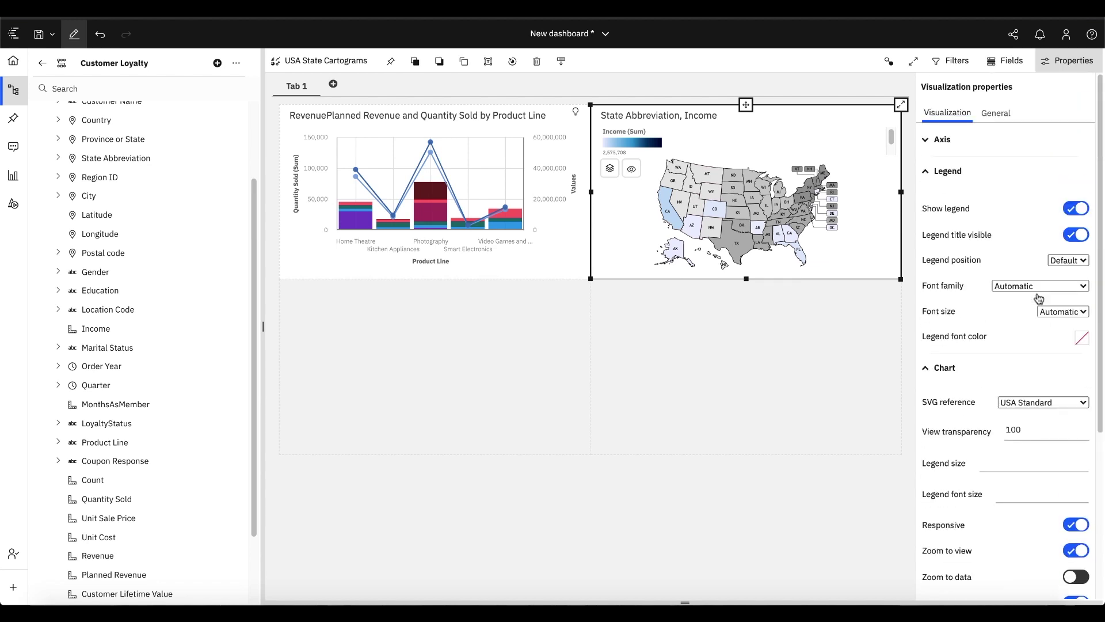
pyautogui.click(958, 173)
pyautogui.click(949, 202)
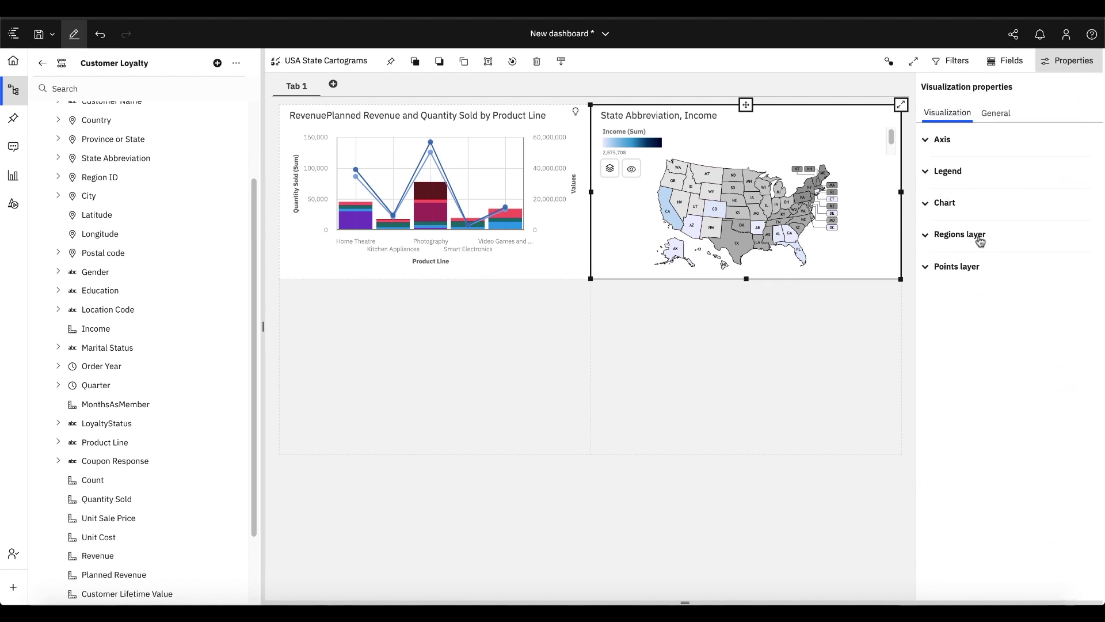
pyautogui.click(979, 236)
pyautogui.click(1071, 346)
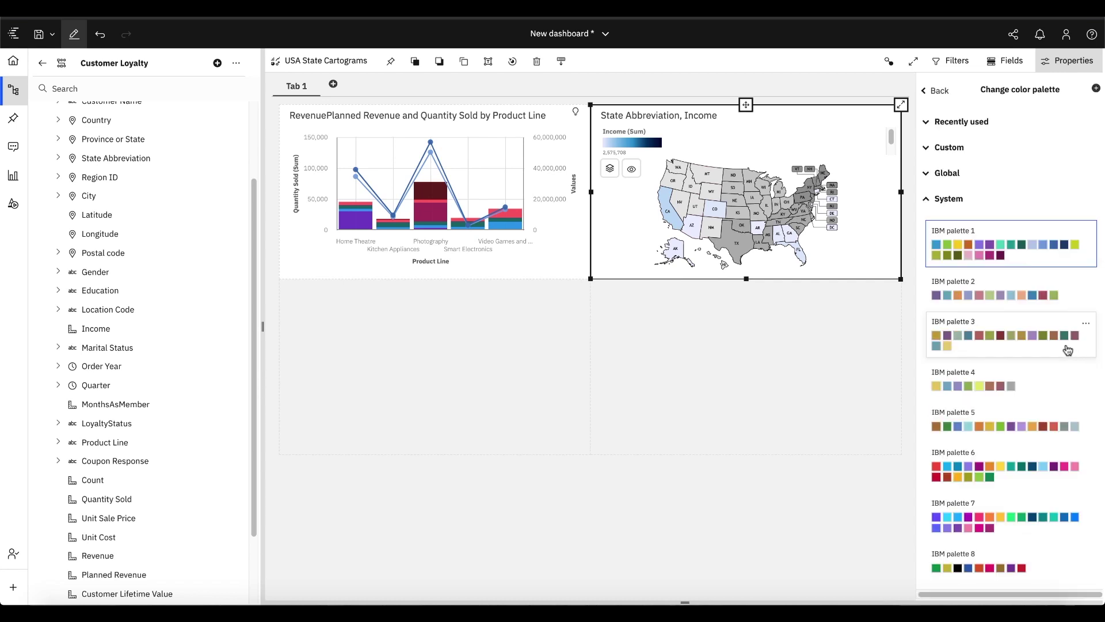
pyautogui.click(955, 201)
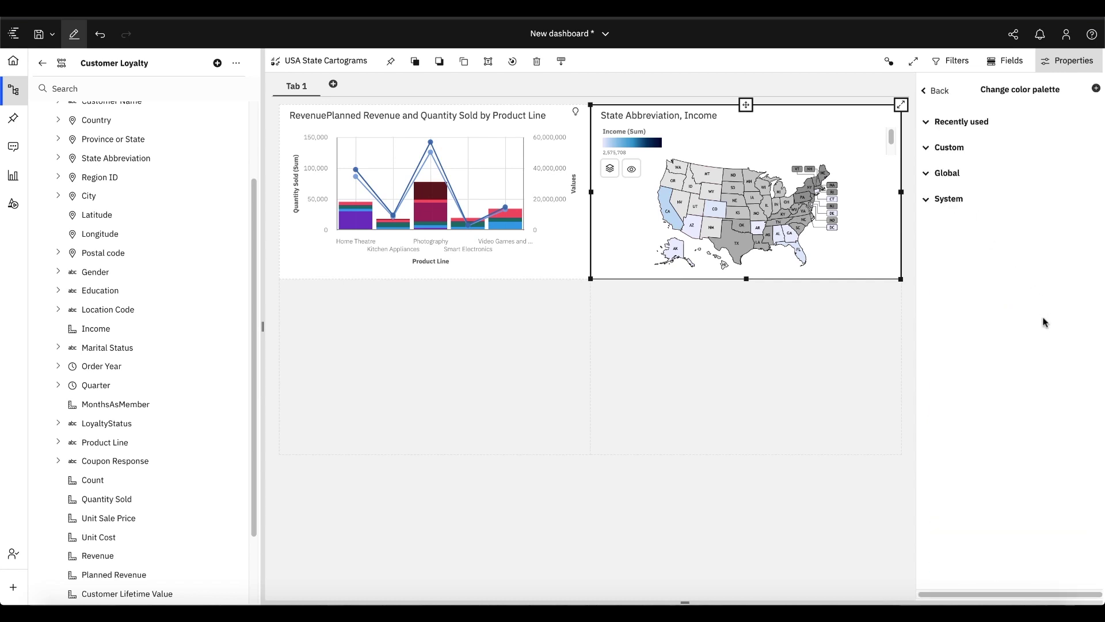
pyautogui.click(939, 91)
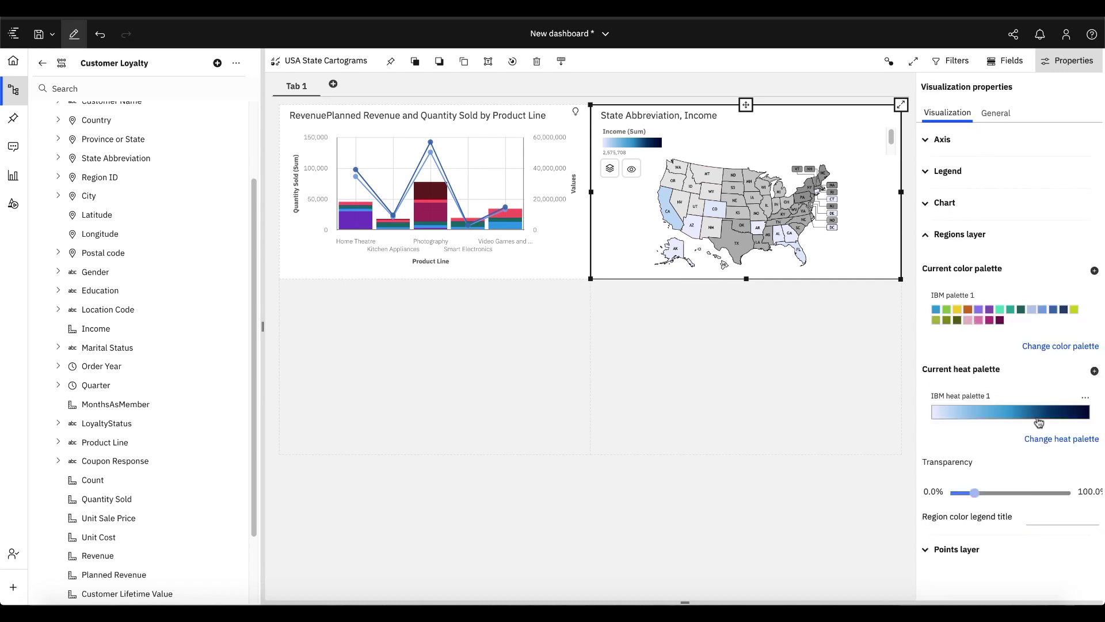
# - Apply the custom Carbon X Purple Heat heat palette and close the properties panel
pyautogui.click(1068, 441)
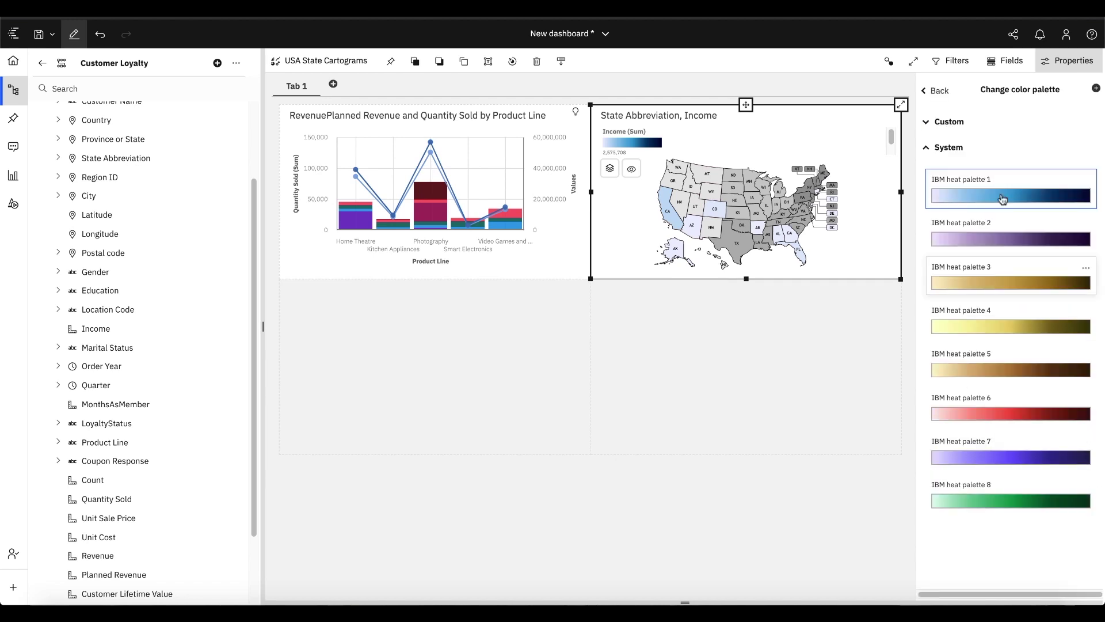
pyautogui.click(954, 123)
pyautogui.click(997, 253)
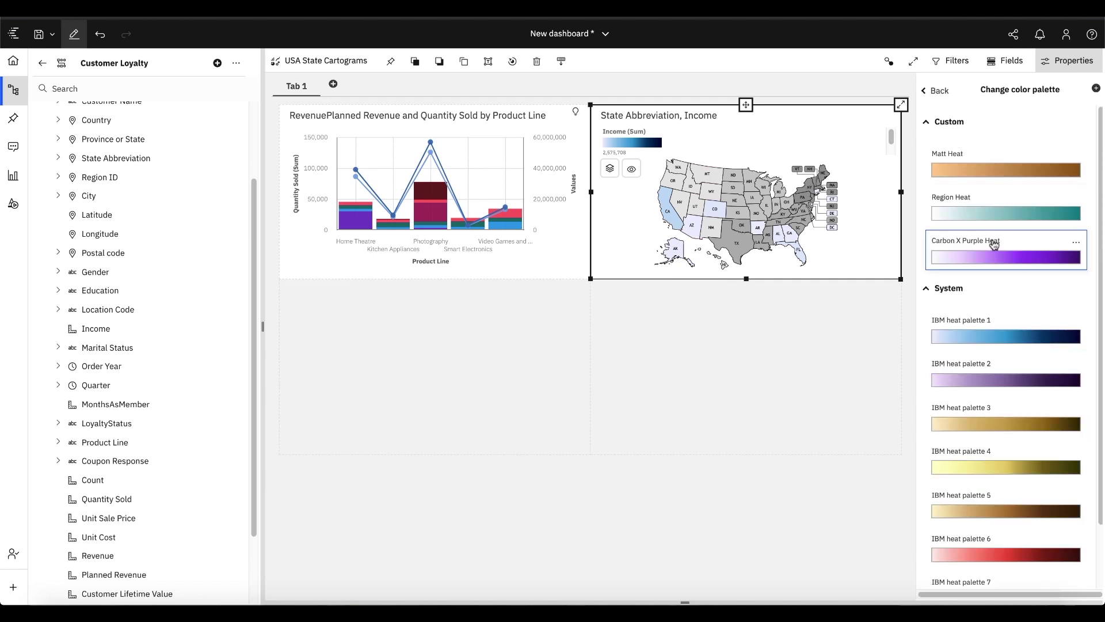
pyautogui.click(940, 91)
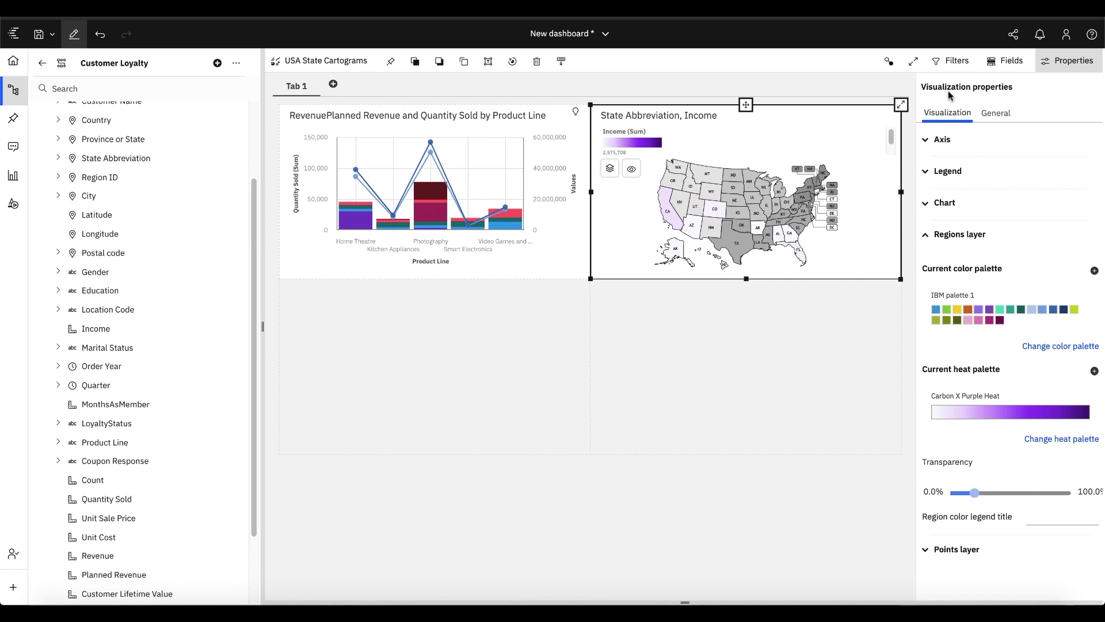
pyautogui.click(1069, 61)
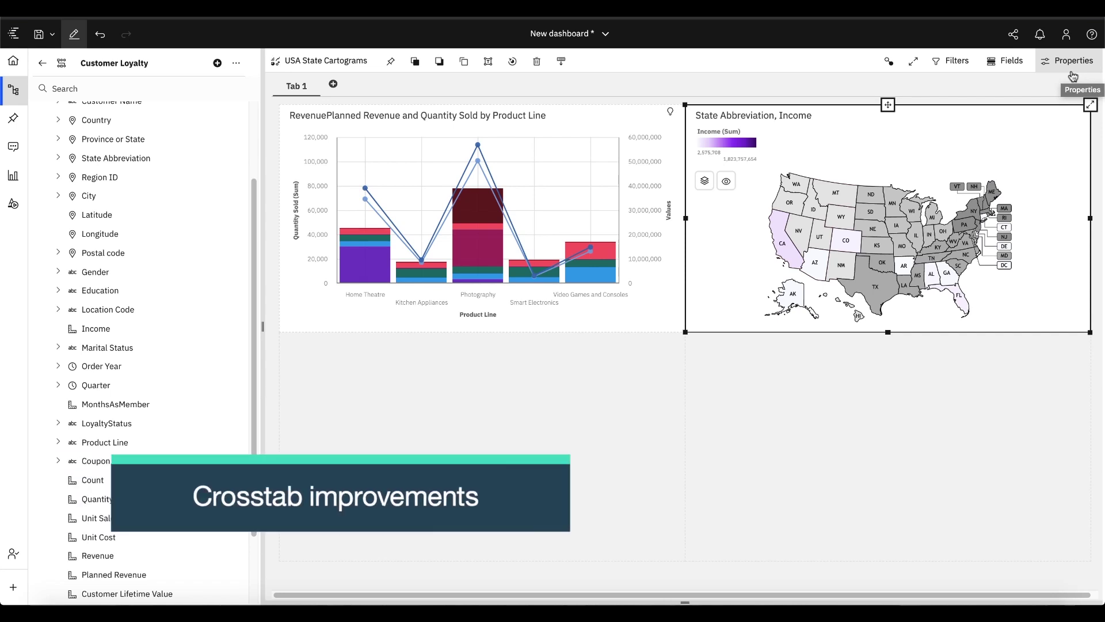
# - Drop a Crosstab below the map and expand it to fill the canvas
pyautogui.click(13, 175)
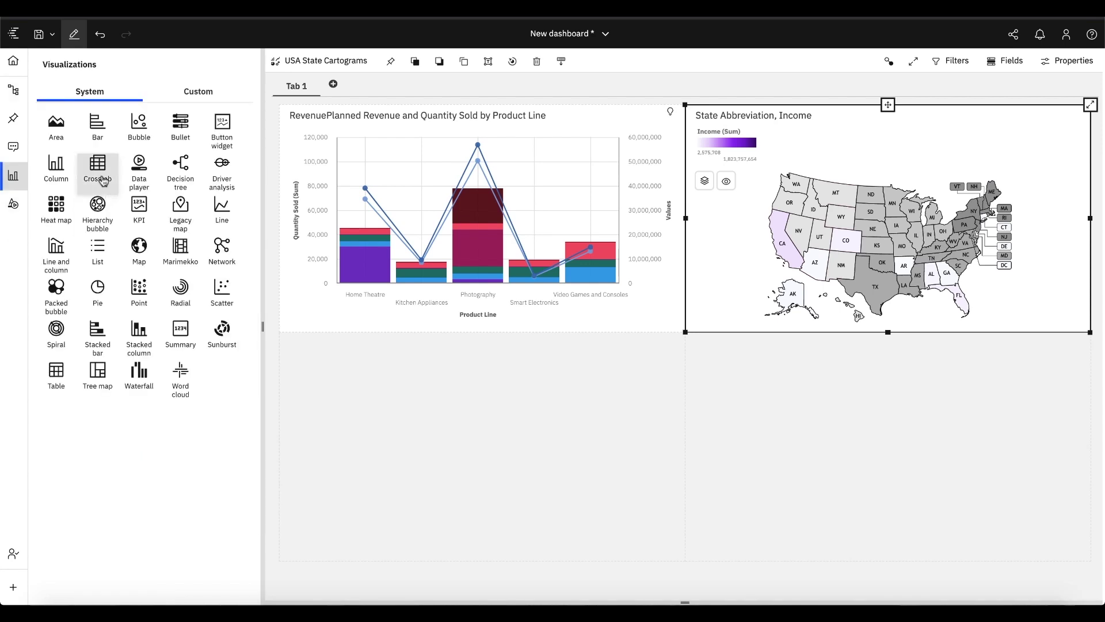
pyautogui.moveTo(99, 179); pyautogui.dragTo(886, 442)
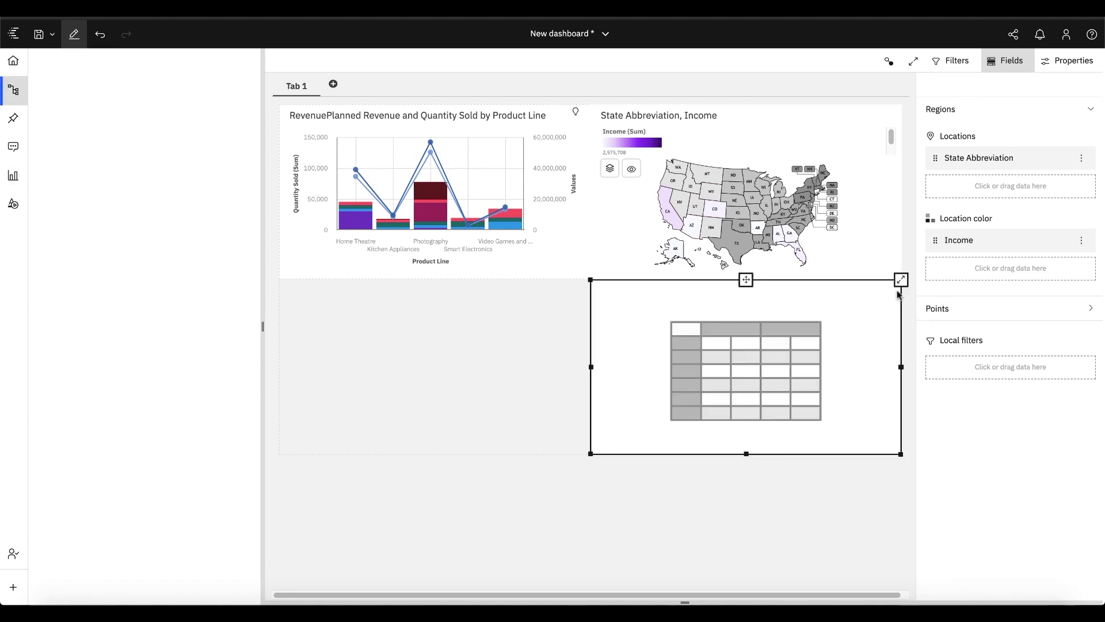
pyautogui.click(901, 280)
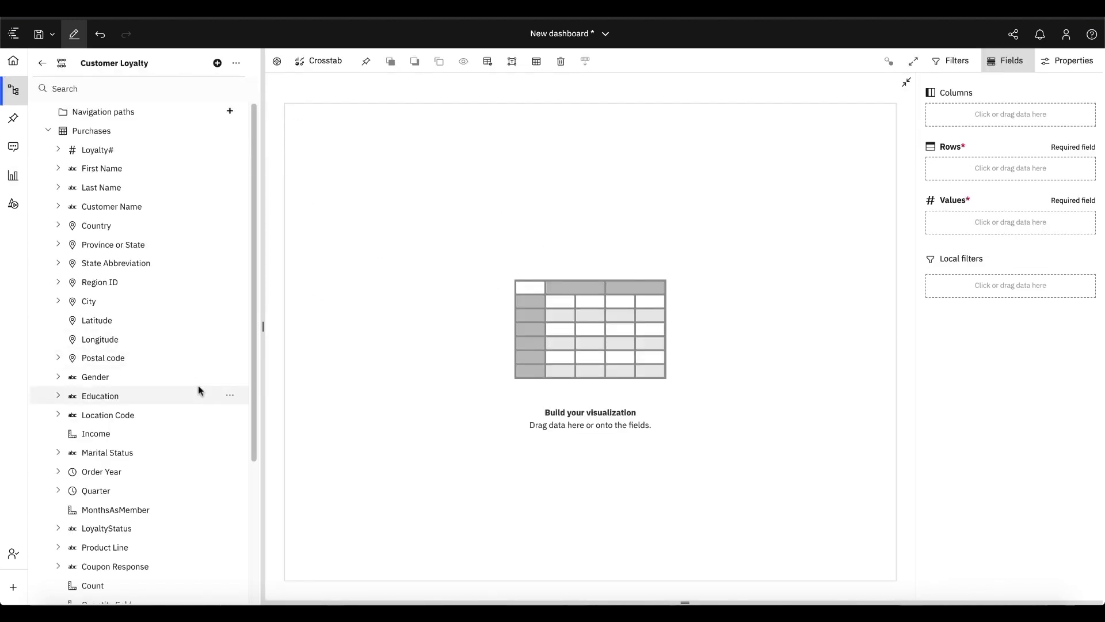
# - Add Coupon Response to the crosstab and use Revenue as its values
pyautogui.scroll(-3, 165, 336)
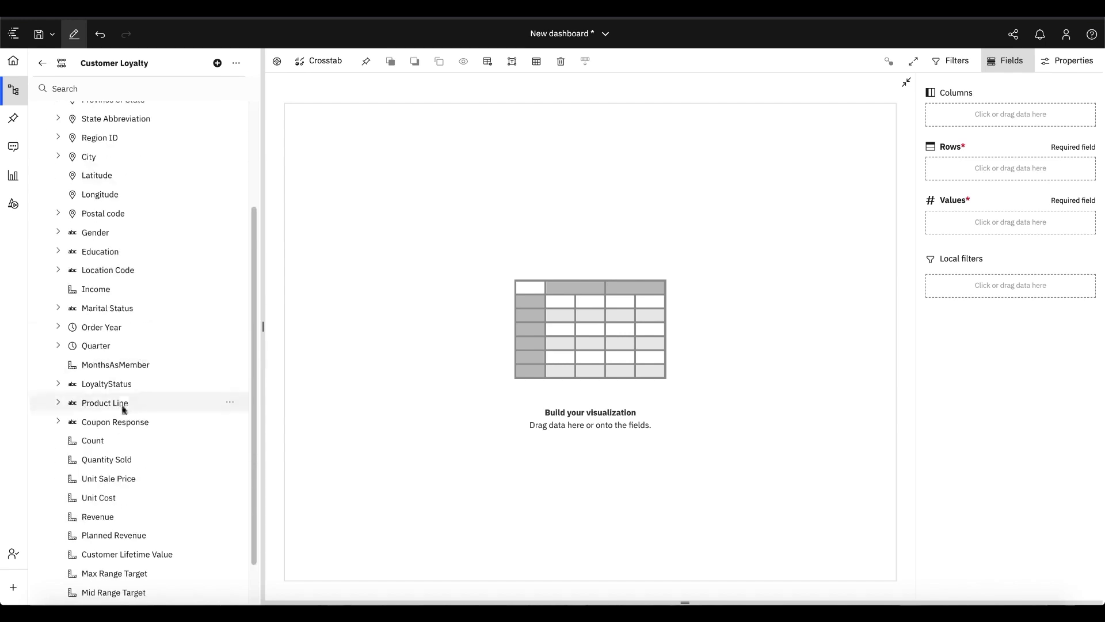
pyautogui.moveTo(114, 421); pyautogui.dragTo(1018, 123)
pyautogui.scroll(-1, 141, 420)
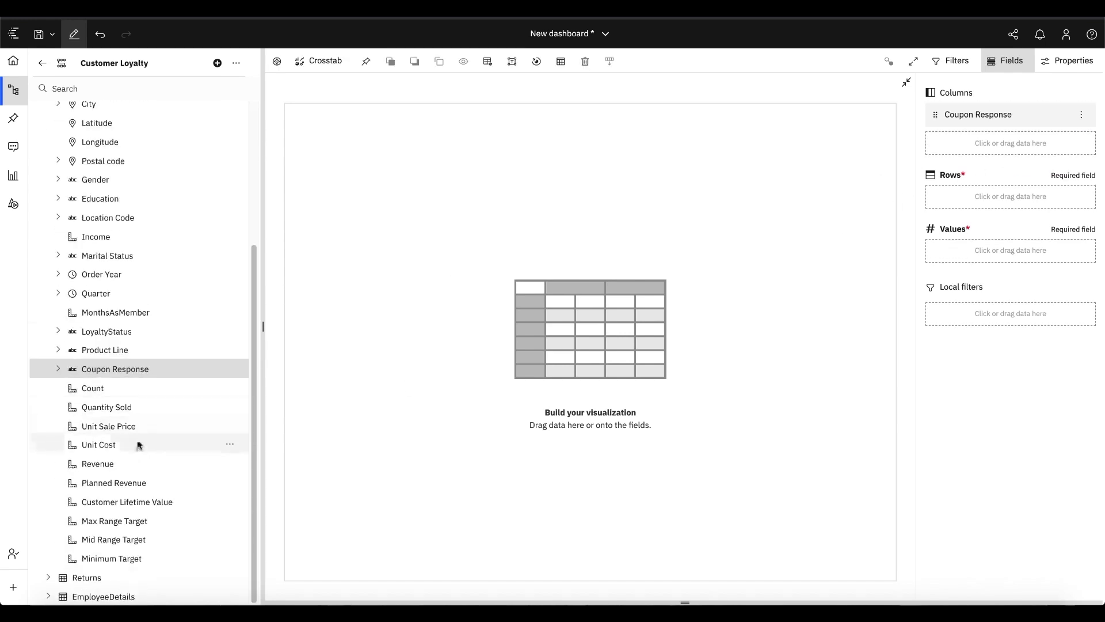
pyautogui.moveTo(105, 466); pyautogui.dragTo(997, 257)
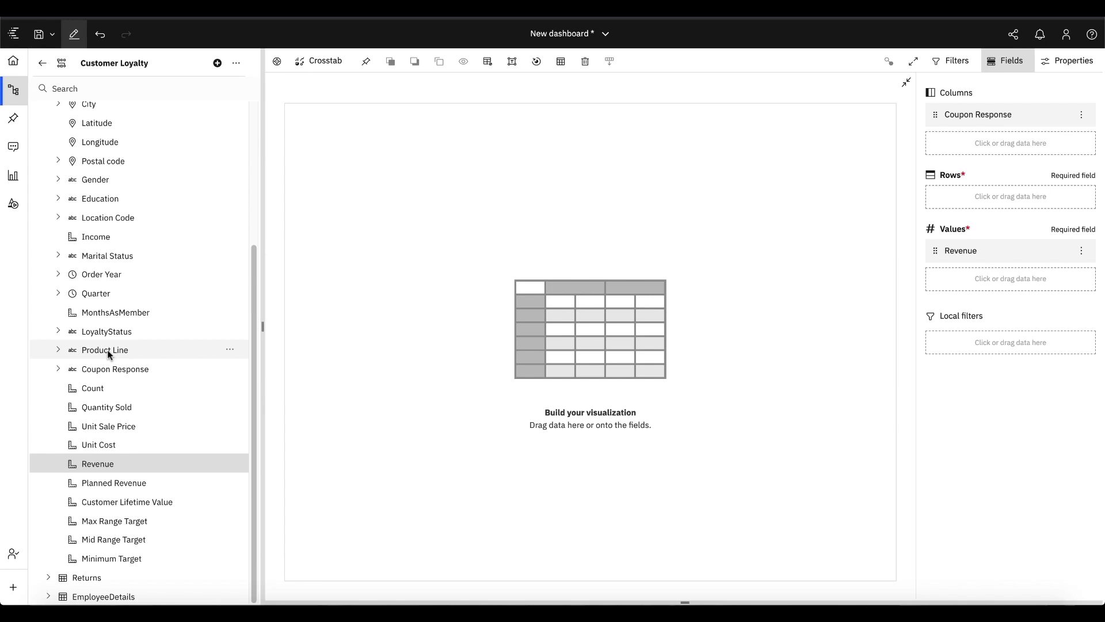
# - Move Coupon Response to the rows and put Order Year across the columns
pyautogui.moveTo(982, 178); pyautogui.dragTo(978, 197)
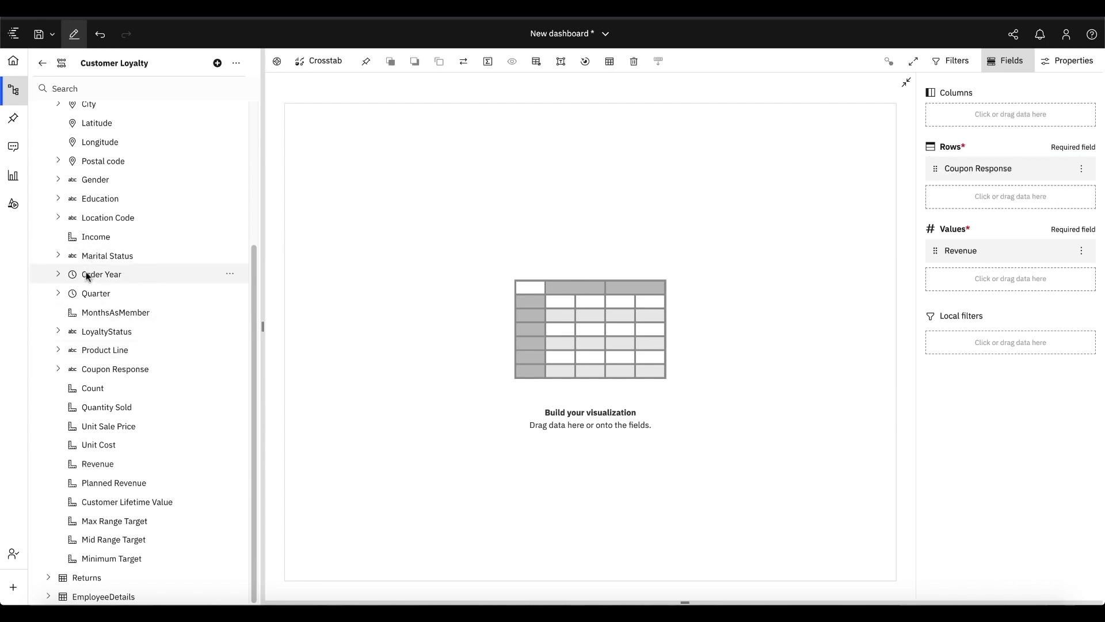
pyautogui.moveTo(90, 276); pyautogui.dragTo(1000, 117)
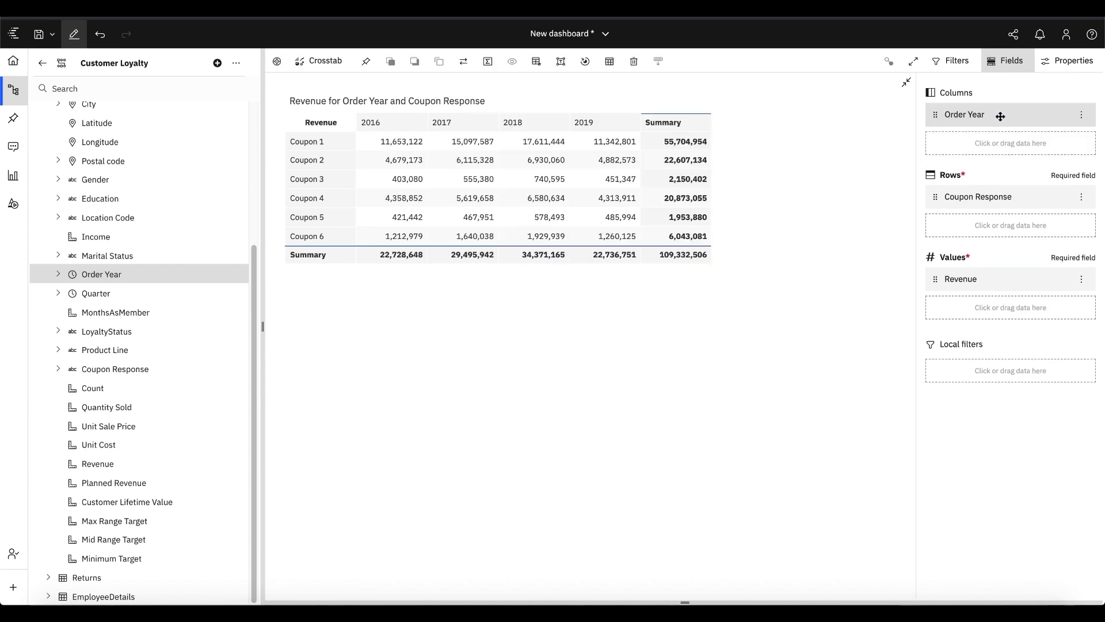
pyautogui.click(1066, 68)
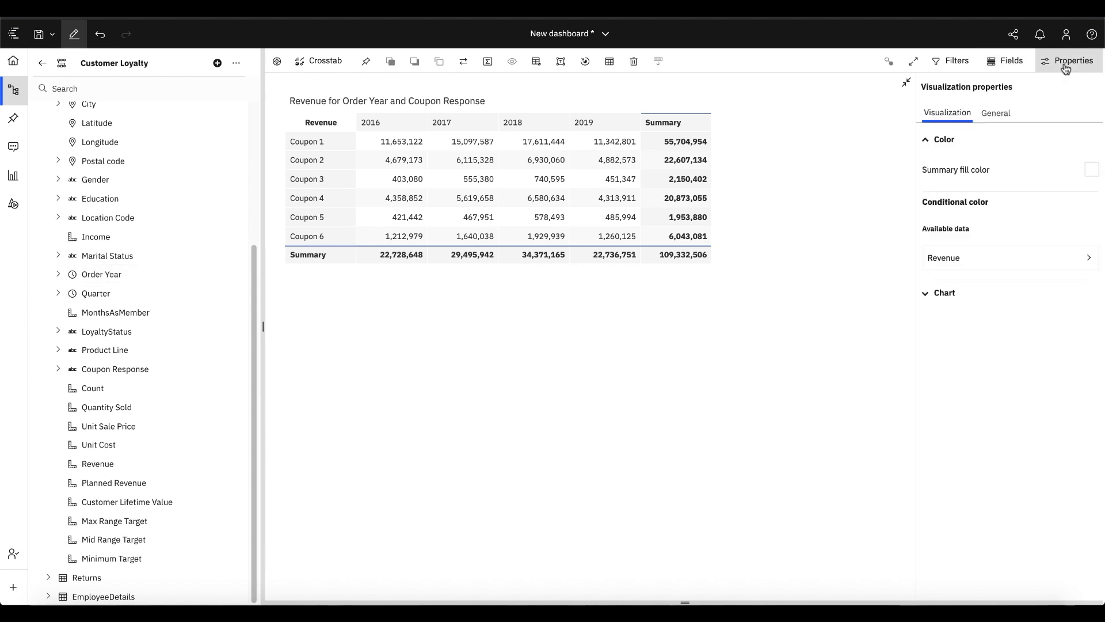
# - Add Quantity Sold as a second value measure beside Revenue in the crosstab
pyautogui.click(951, 263)
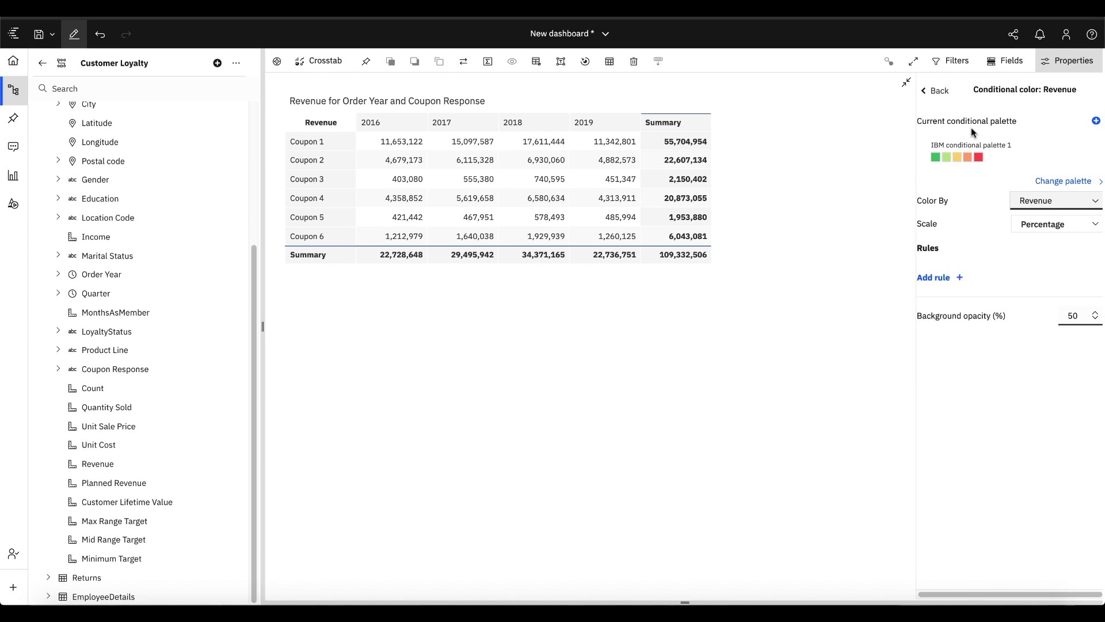
pyautogui.click(936, 90)
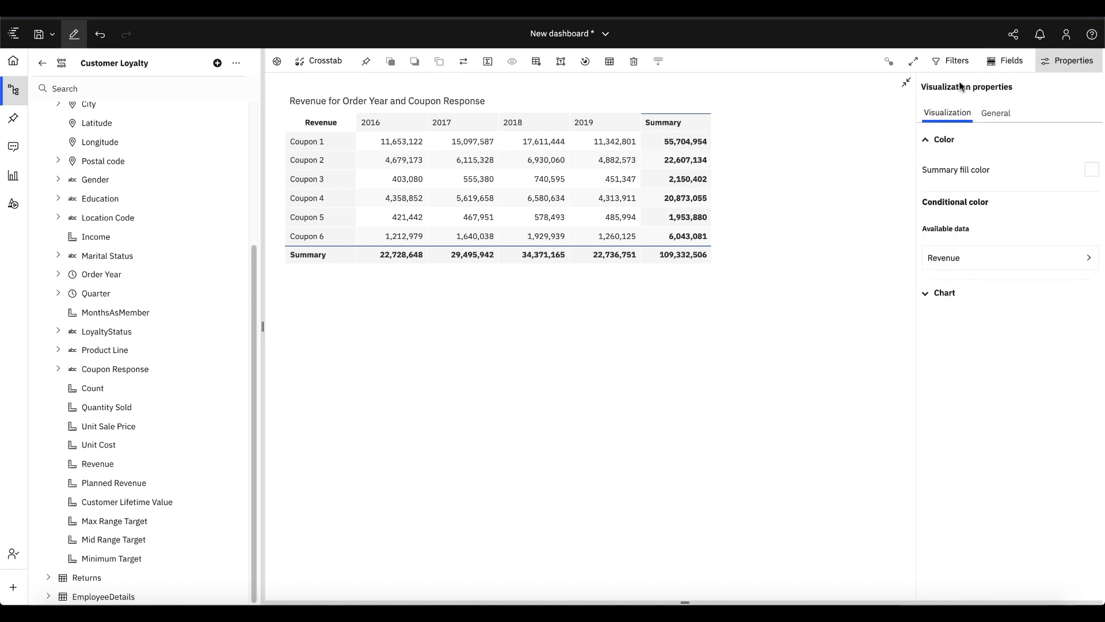
pyautogui.click(1007, 61)
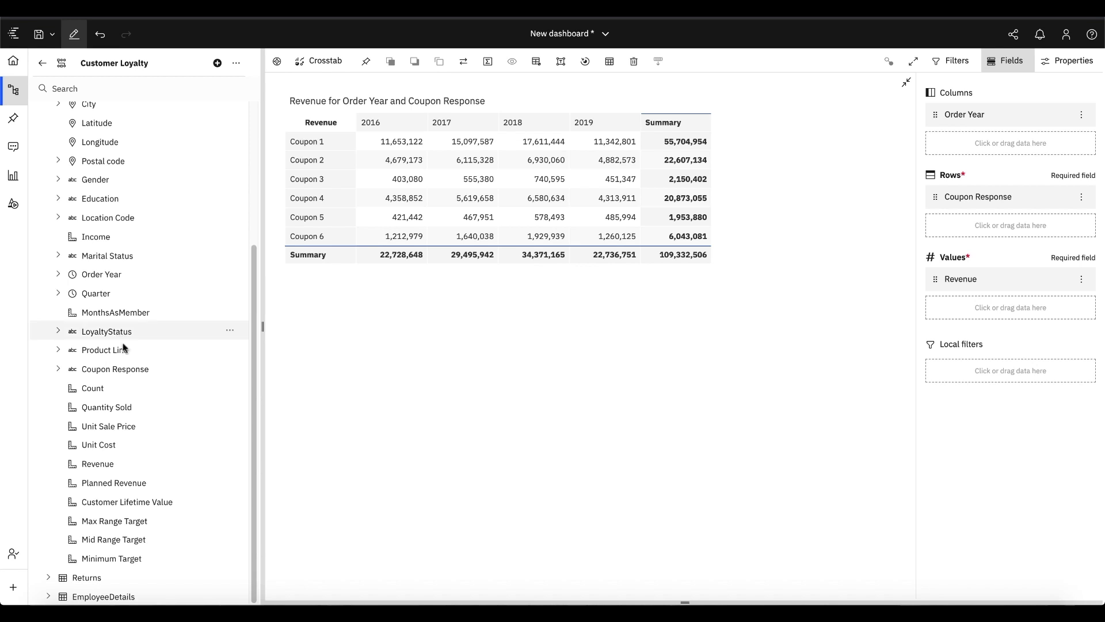
pyautogui.click(119, 407)
pyautogui.moveTo(826, 392); pyautogui.dragTo(927, 318)
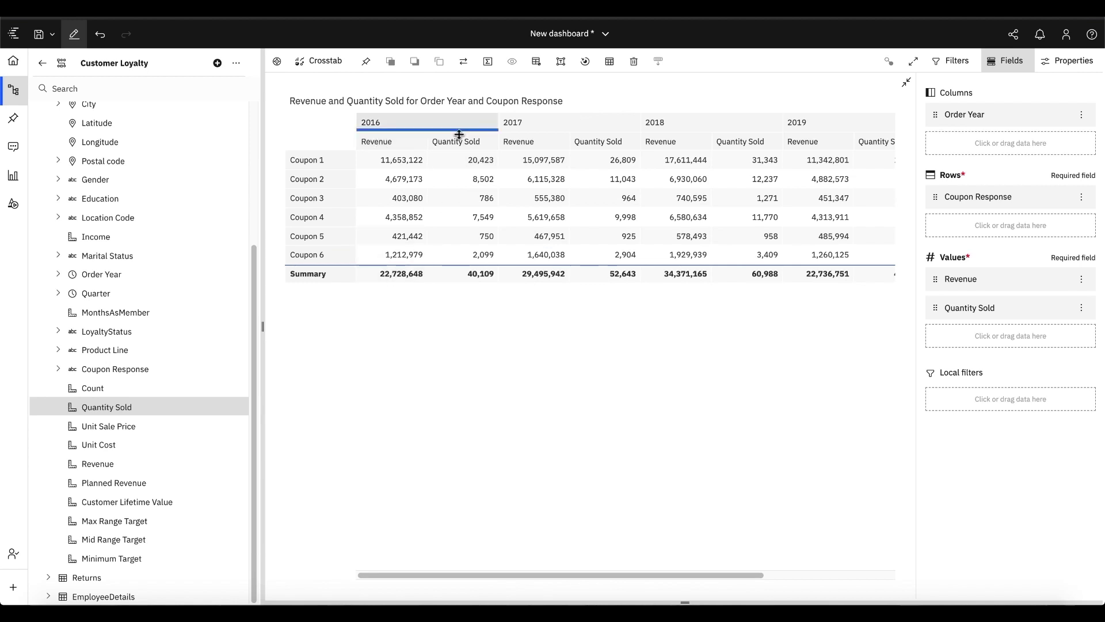
# - Bring up Revenue's conditional colour settings in the crosstab properties
pyautogui.moveTo(454, 216)
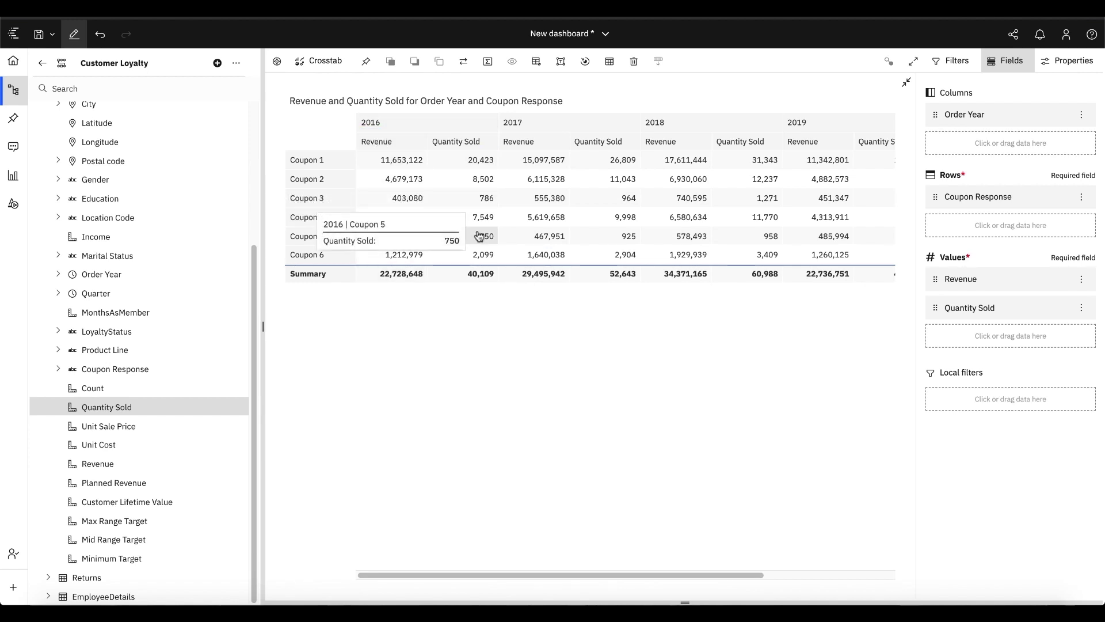
pyautogui.click(1064, 66)
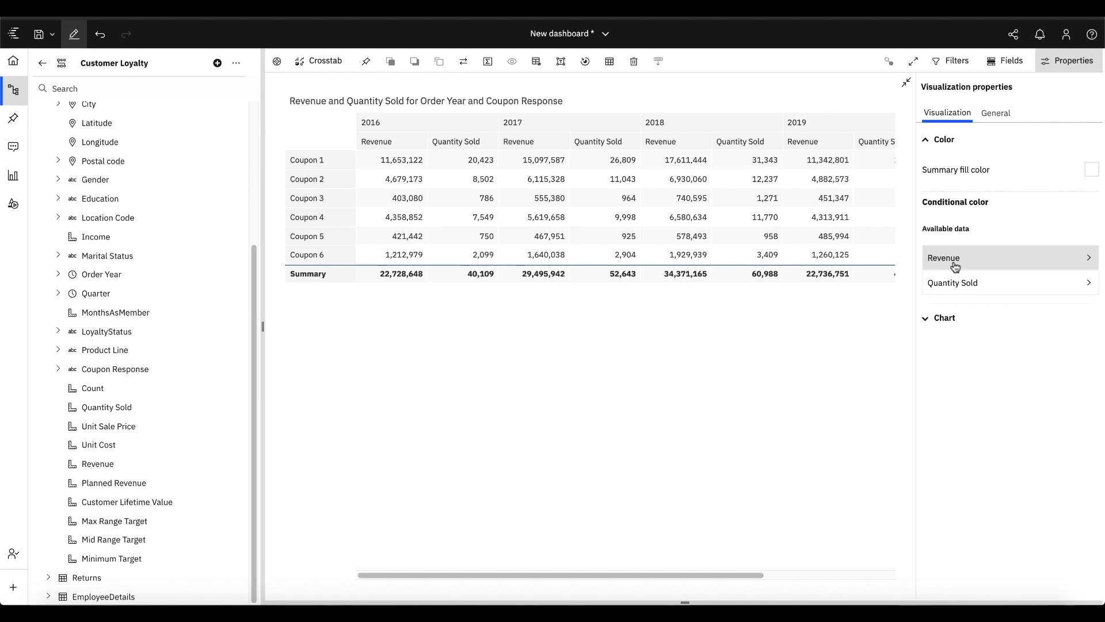
pyautogui.click(955, 265)
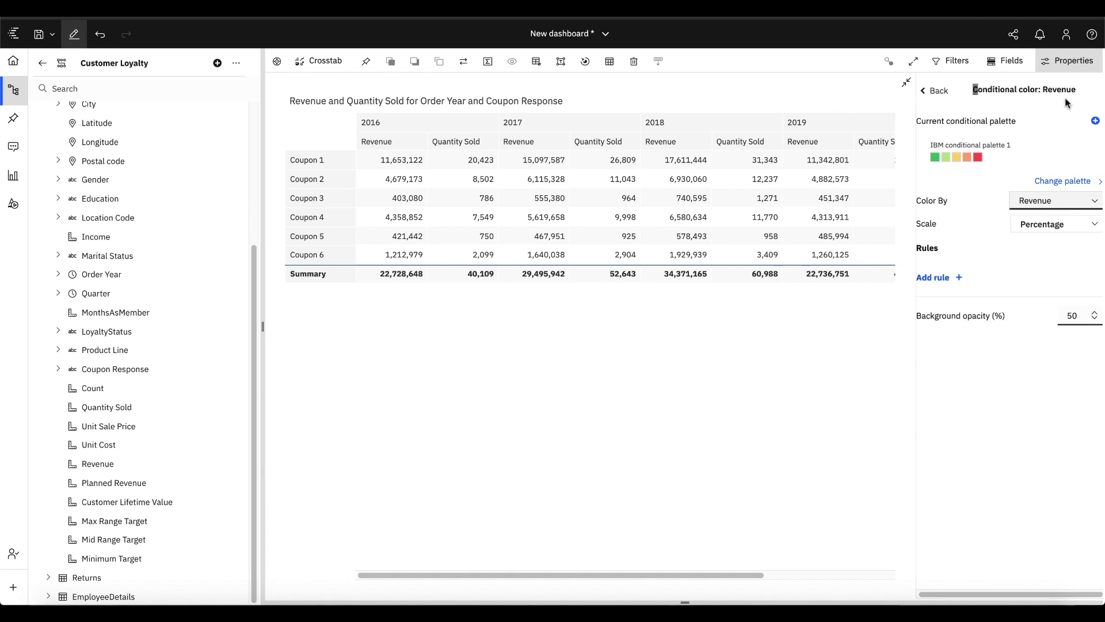
# - Keep Revenue's Color By on Revenue rather than Planned Revenue, and set Scale to Numeric
pyautogui.click(1036, 201)
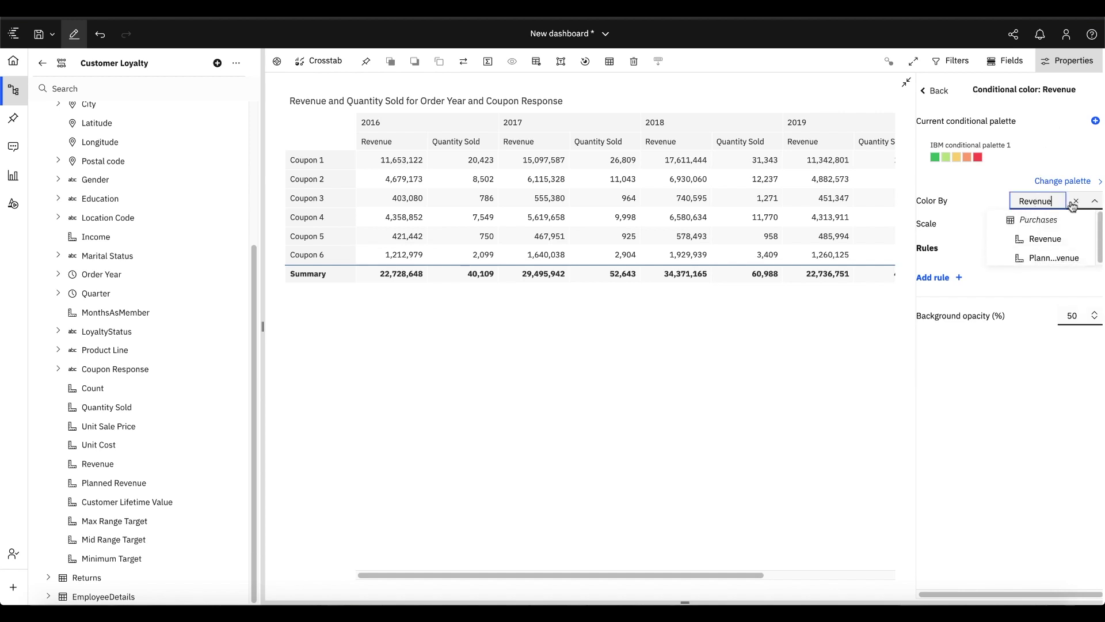
pyautogui.click(1069, 256)
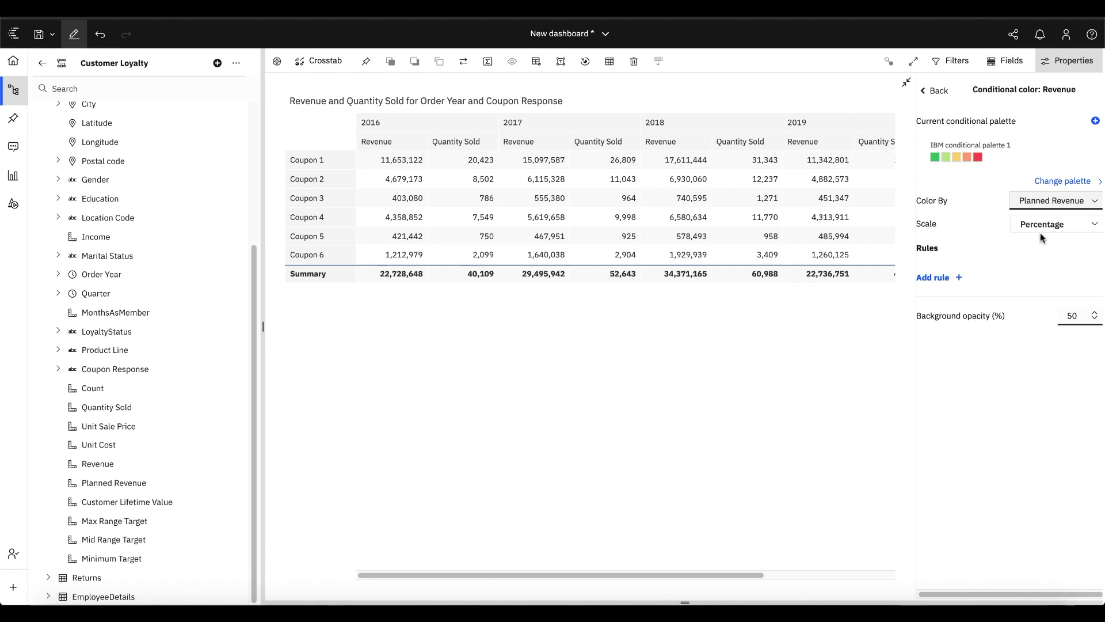
pyautogui.click(1095, 203)
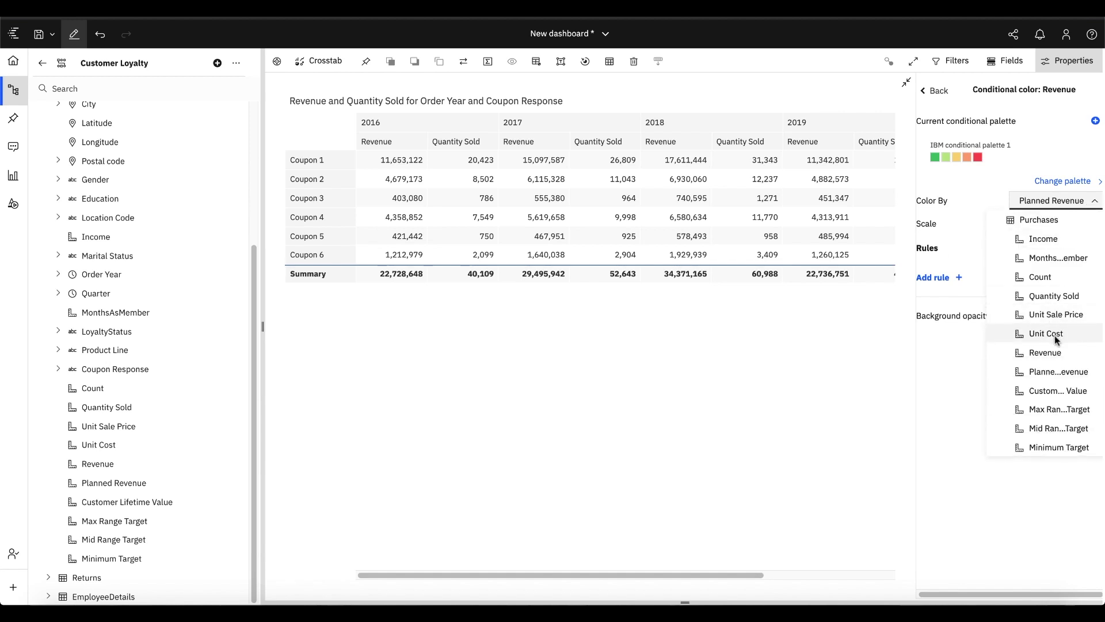
pyautogui.click(1054, 353)
pyautogui.click(1051, 236)
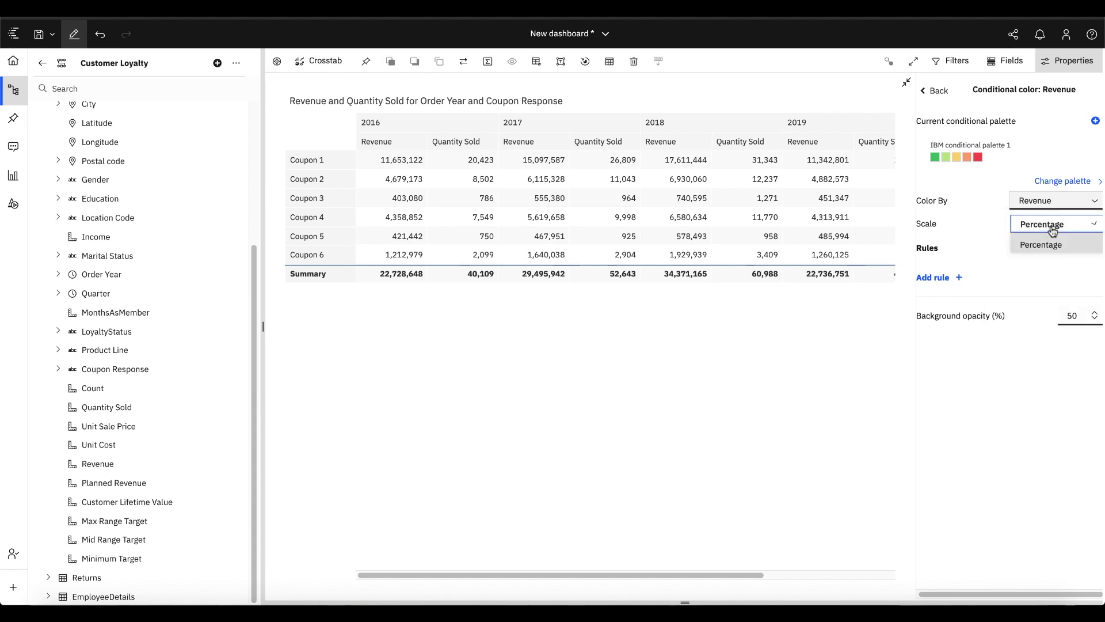
pyautogui.click(1045, 266)
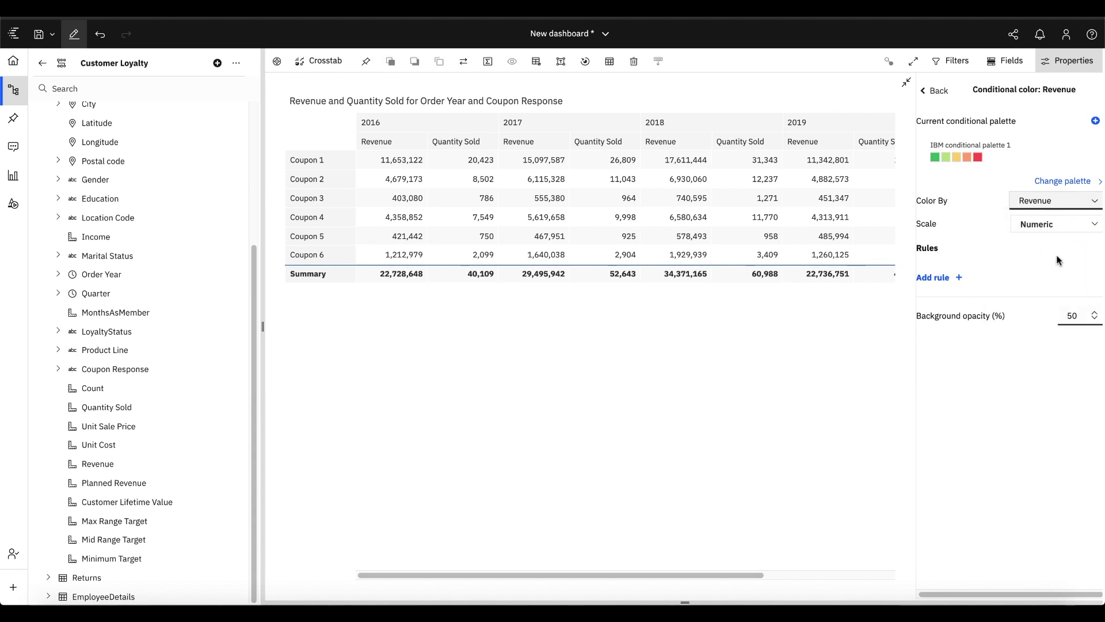
# - Add a Revenue colouring rule for values Greater than 10,000,000
pyautogui.click(934, 286)
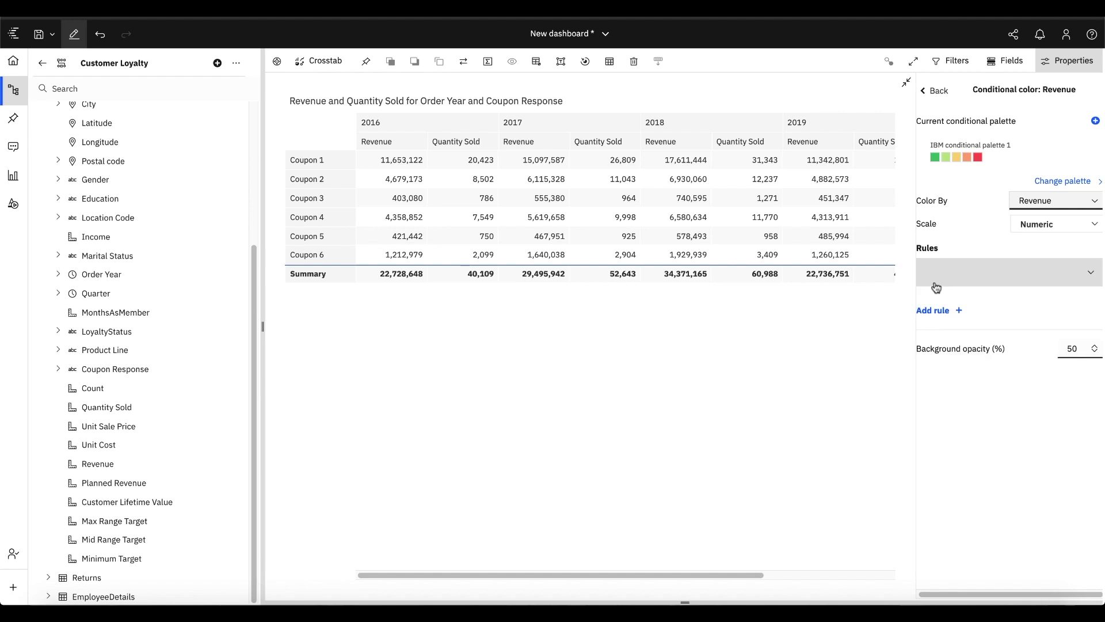
pyautogui.click(972, 298)
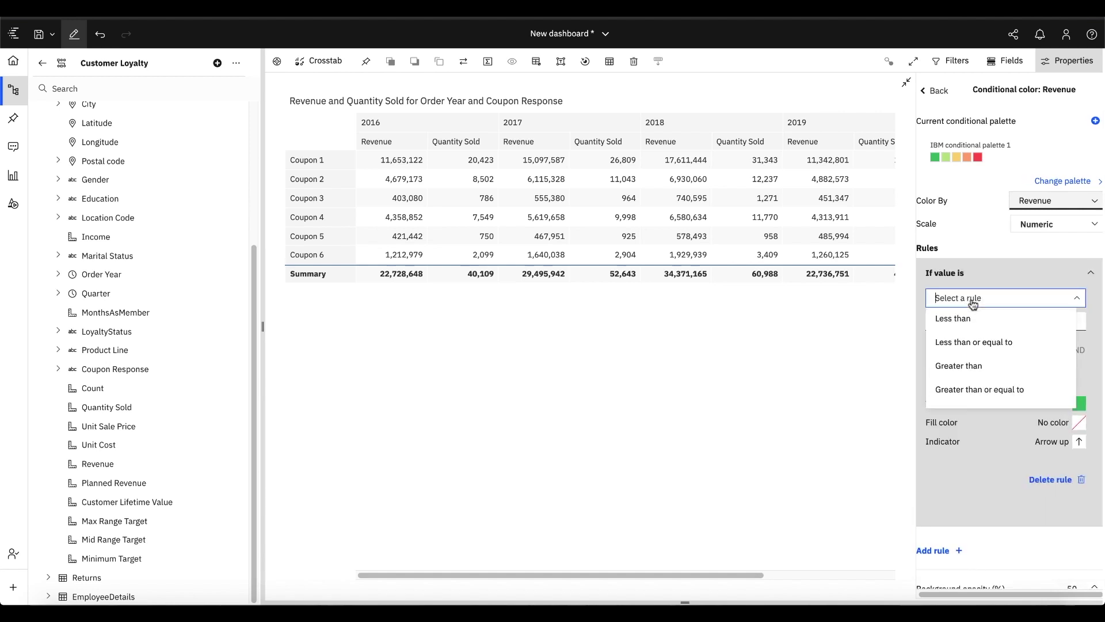
pyautogui.click(978, 365)
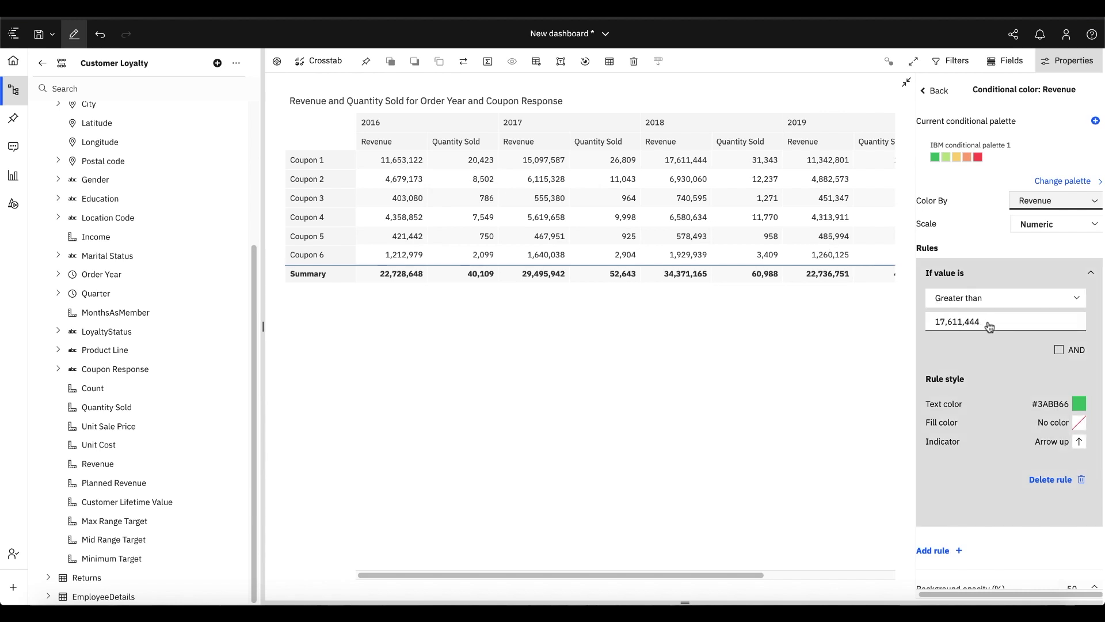
pyautogui.click(958, 323)
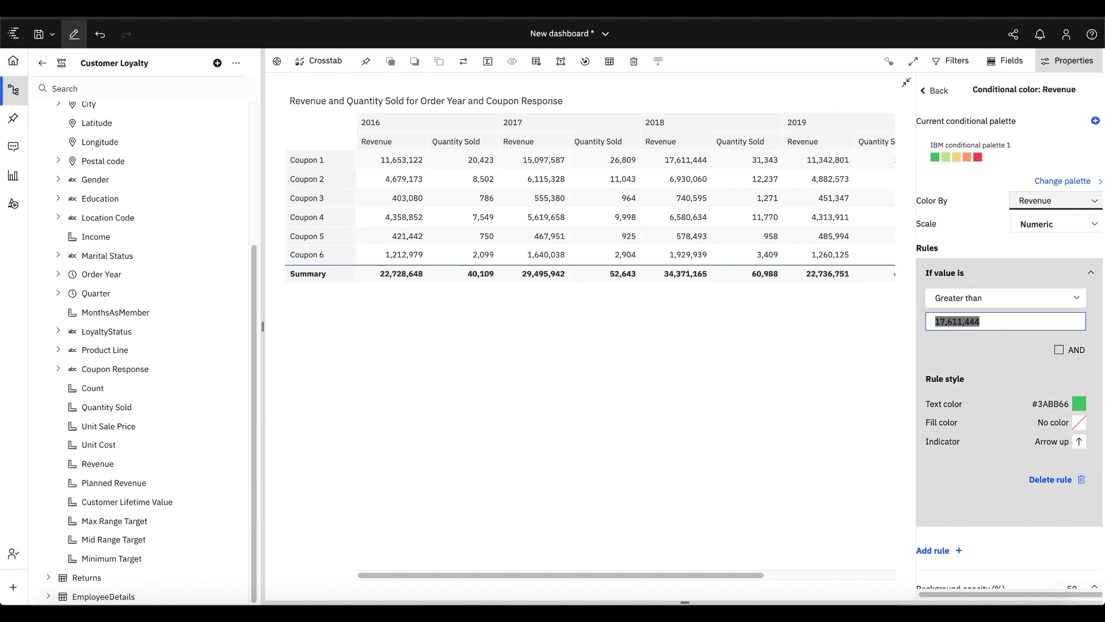
pyautogui.write('1')
pyautogui.write('0')
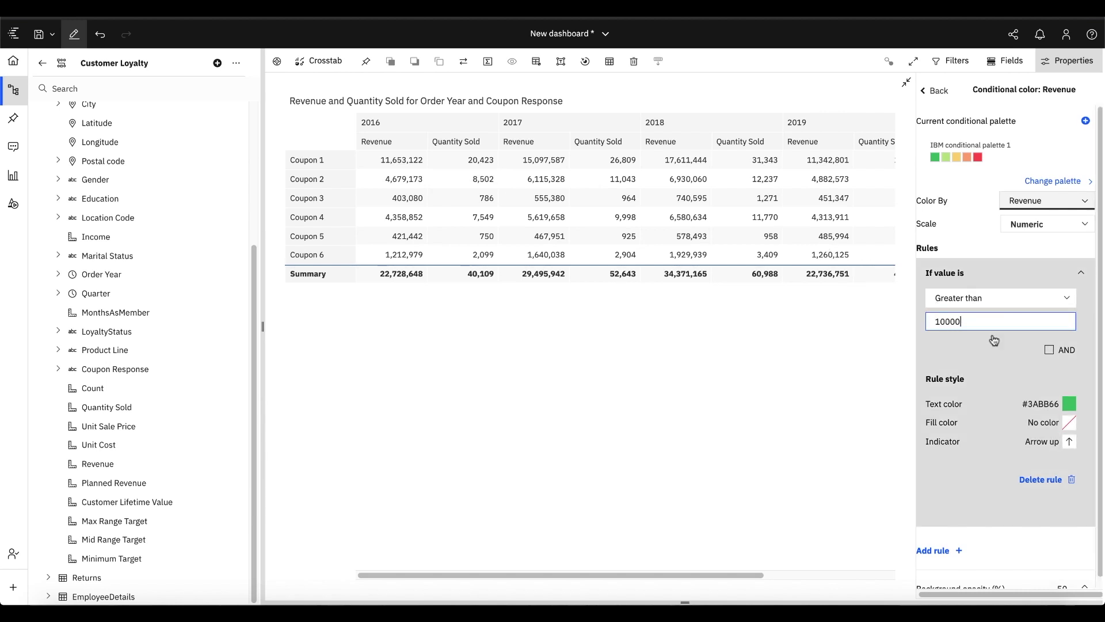
pyautogui.write(',000,000')
pyautogui.click(1011, 370)
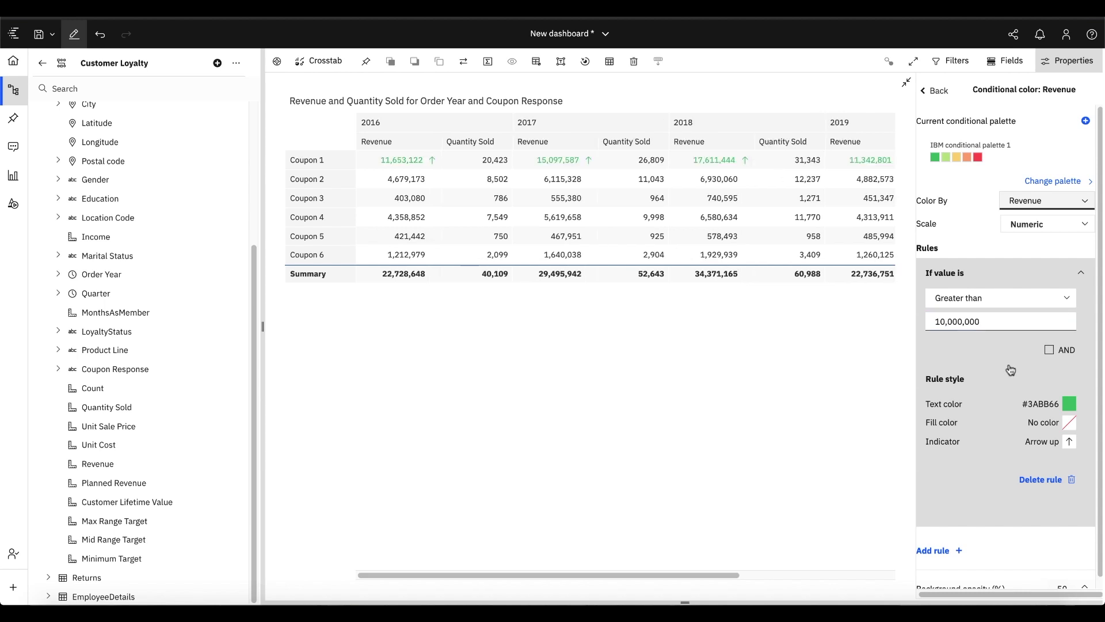
# - Keep the rule's green text, give it a Circle indicator, and collapse it
pyautogui.click(1069, 405)
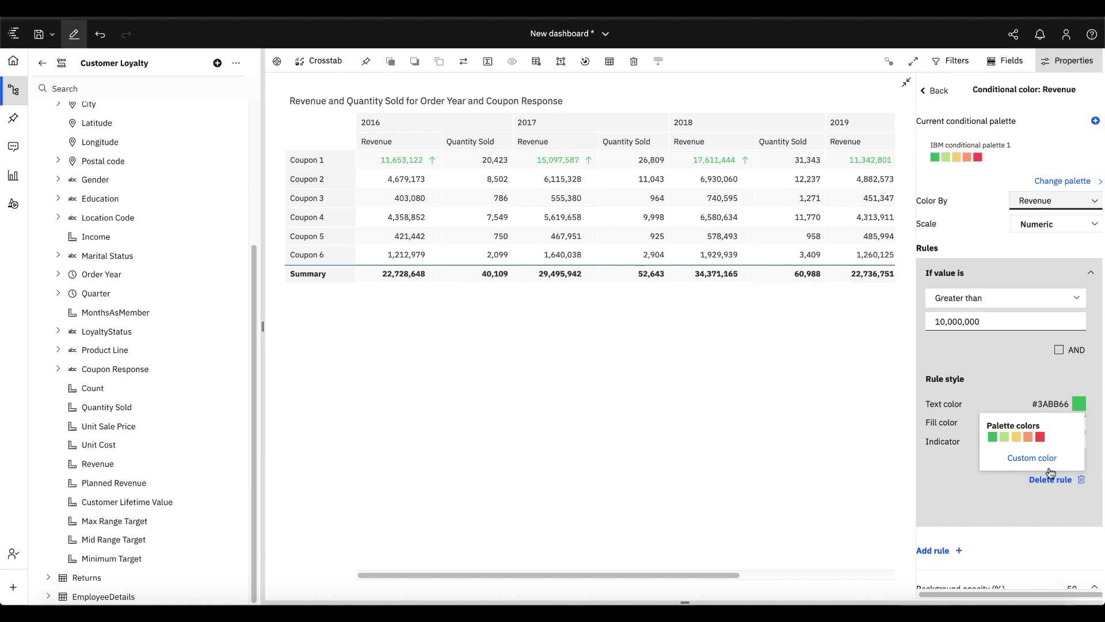
pyautogui.click(1022, 375)
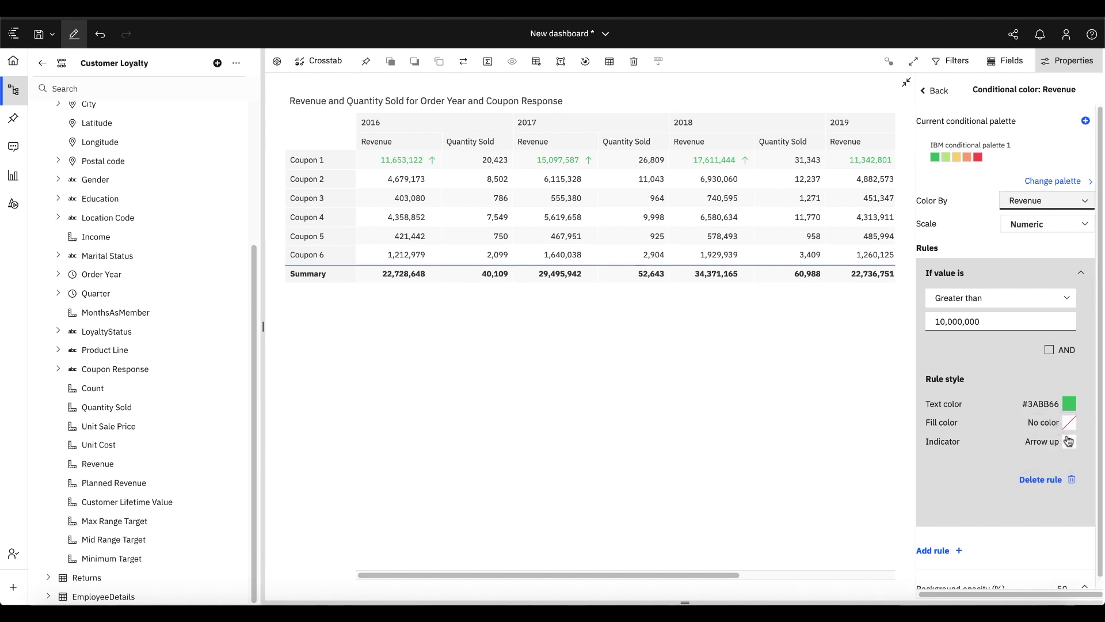
pyautogui.click(1069, 443)
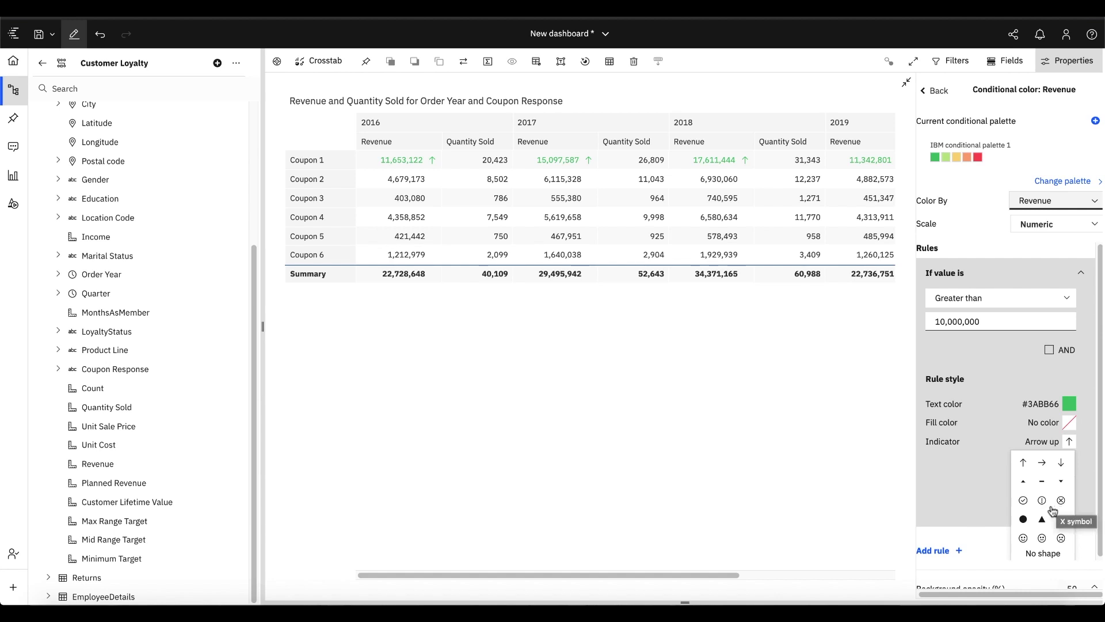
pyautogui.click(1023, 520)
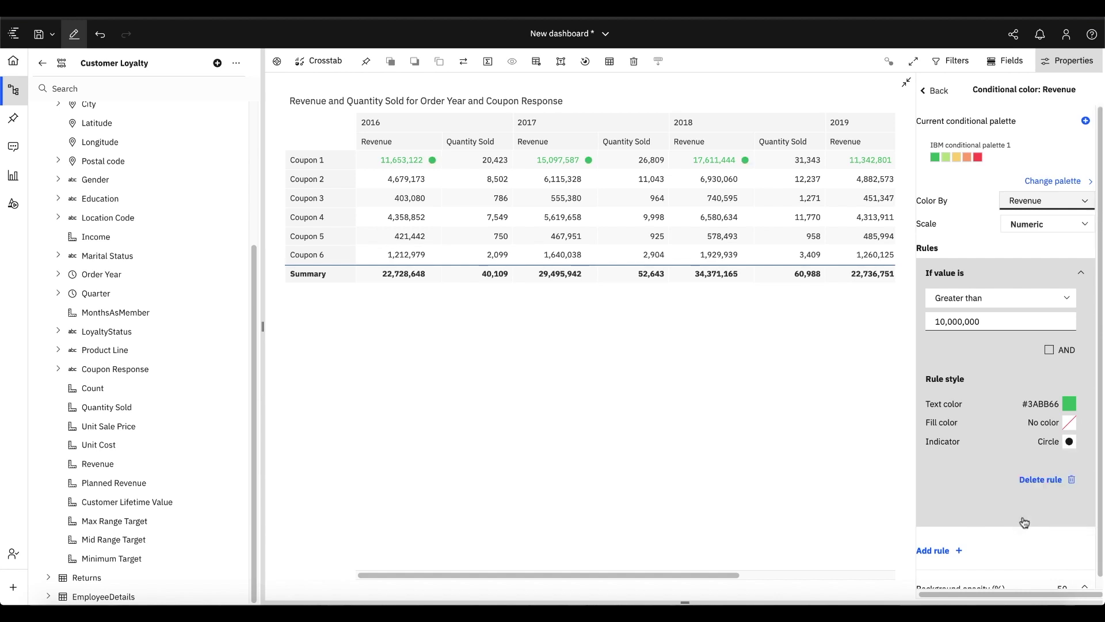
pyautogui.click(1091, 276)
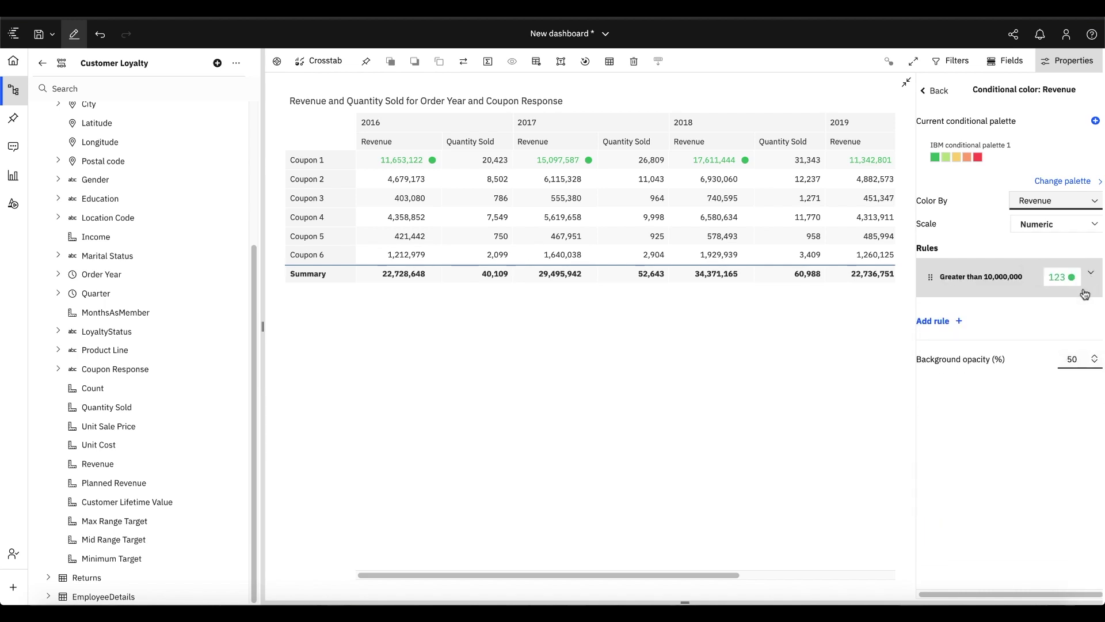
# - Add a second Revenue rule for values Less than 1,000,000
pyautogui.click(940, 326)
pyautogui.click(1002, 344)
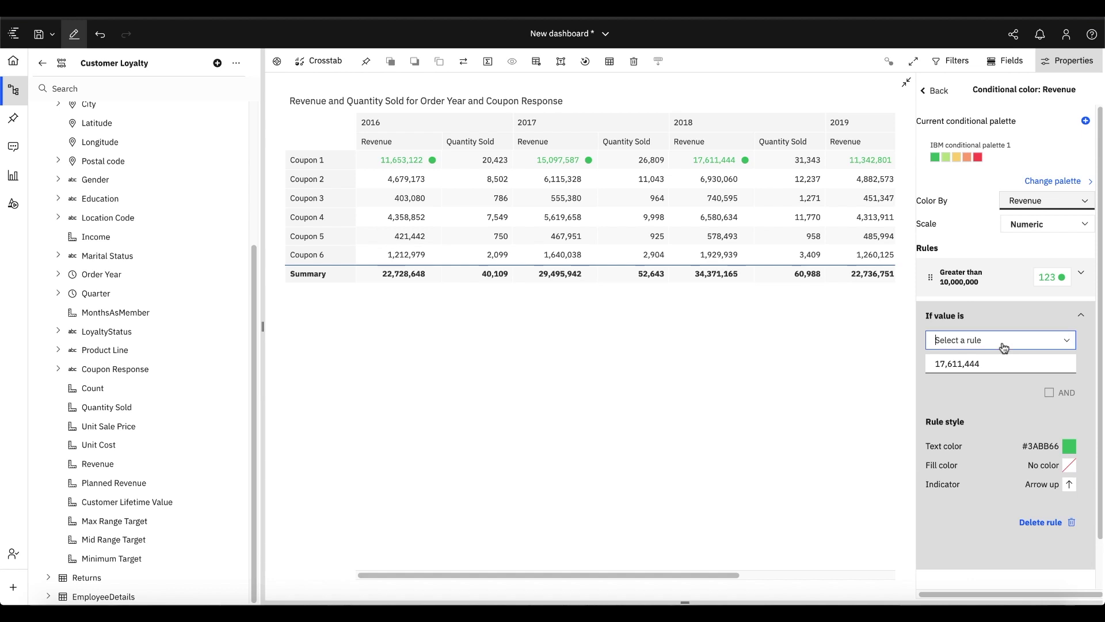
pyautogui.click(980, 364)
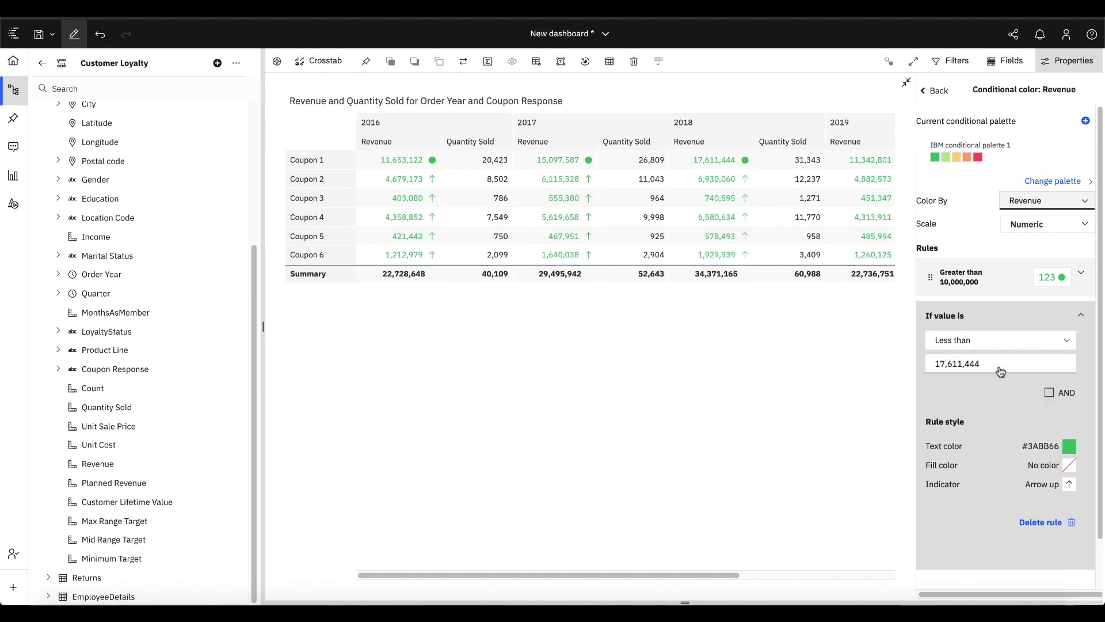
pyautogui.moveTo(1000, 370); pyautogui.dragTo(937, 371)
pyautogui.write('1000000')
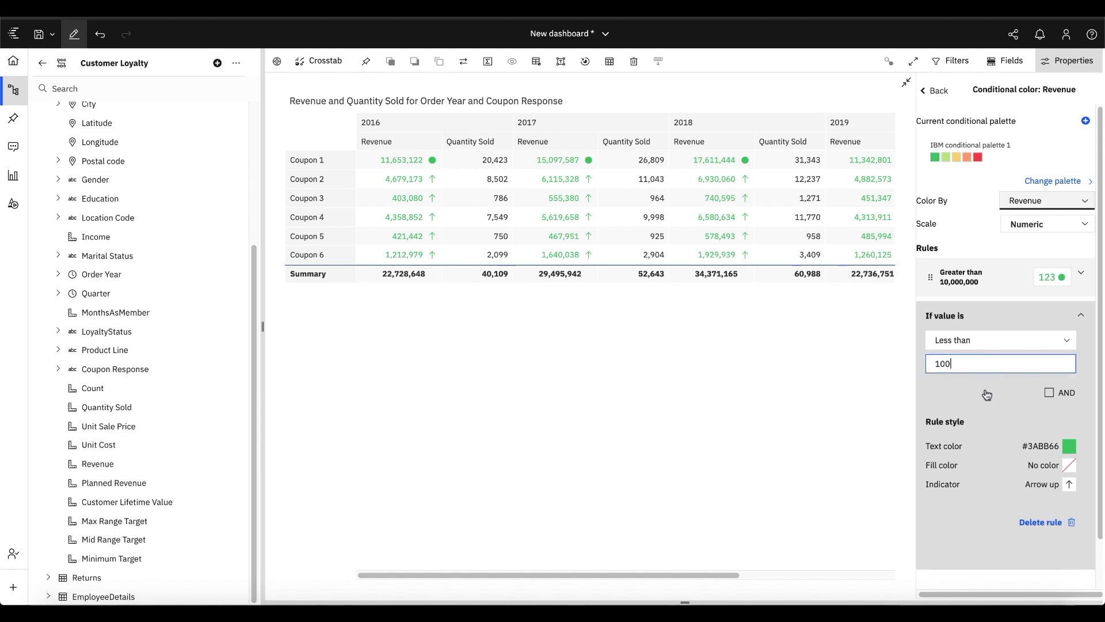
pyautogui.click(1008, 409)
# - Give the less-than rule red text and an X symbol indicator, then collapse it
pyautogui.click(1068, 447)
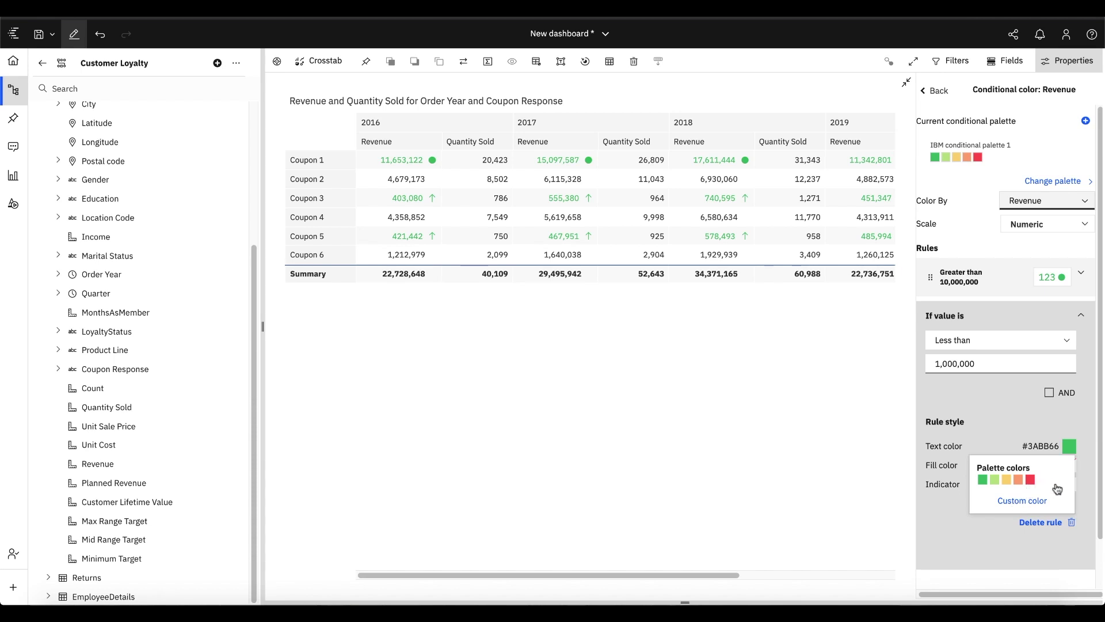
pyautogui.click(1032, 481)
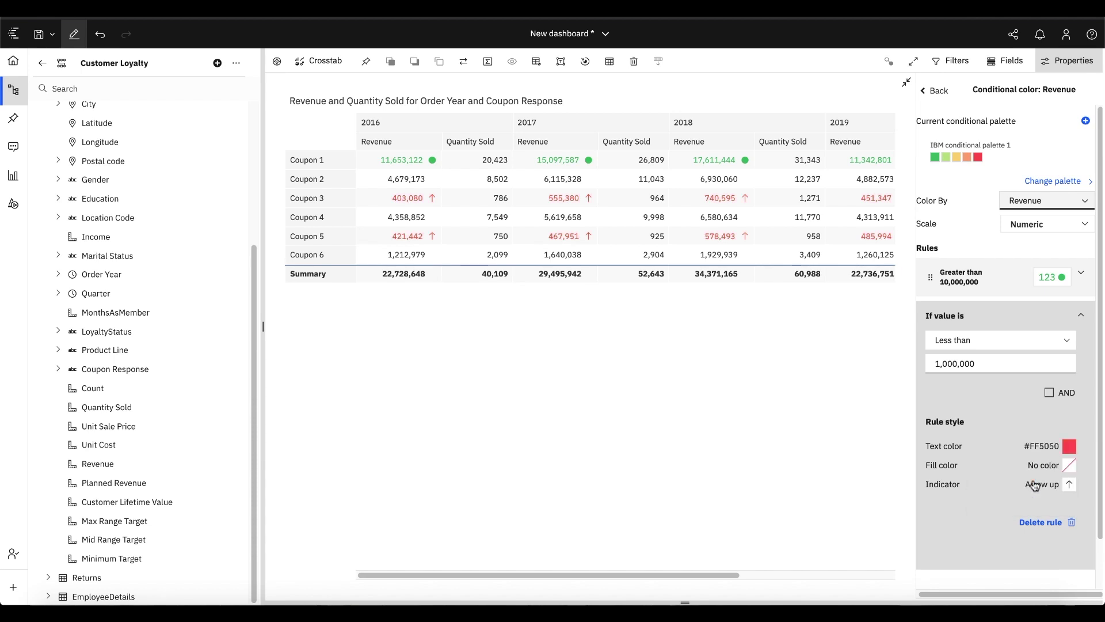
pyautogui.click(1069, 484)
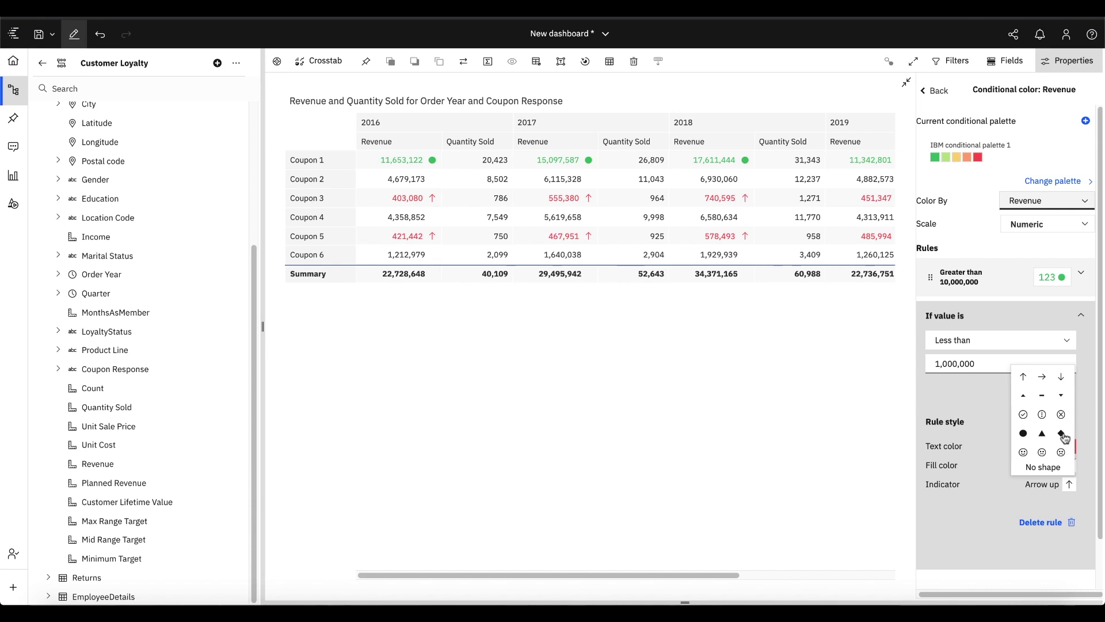
pyautogui.click(1061, 414)
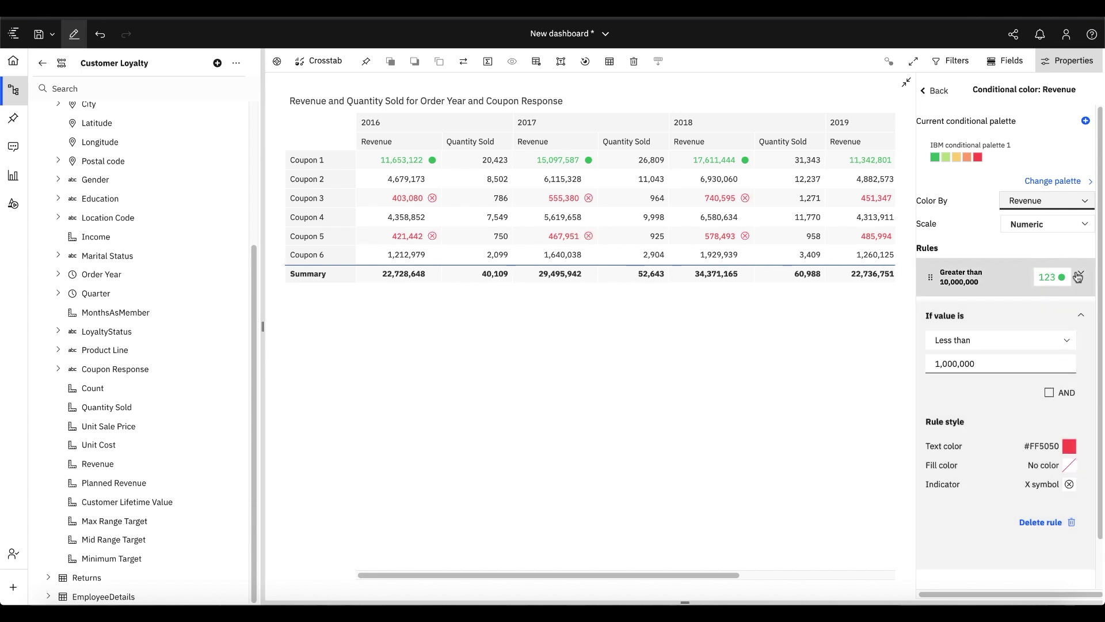
pyautogui.click(1081, 315)
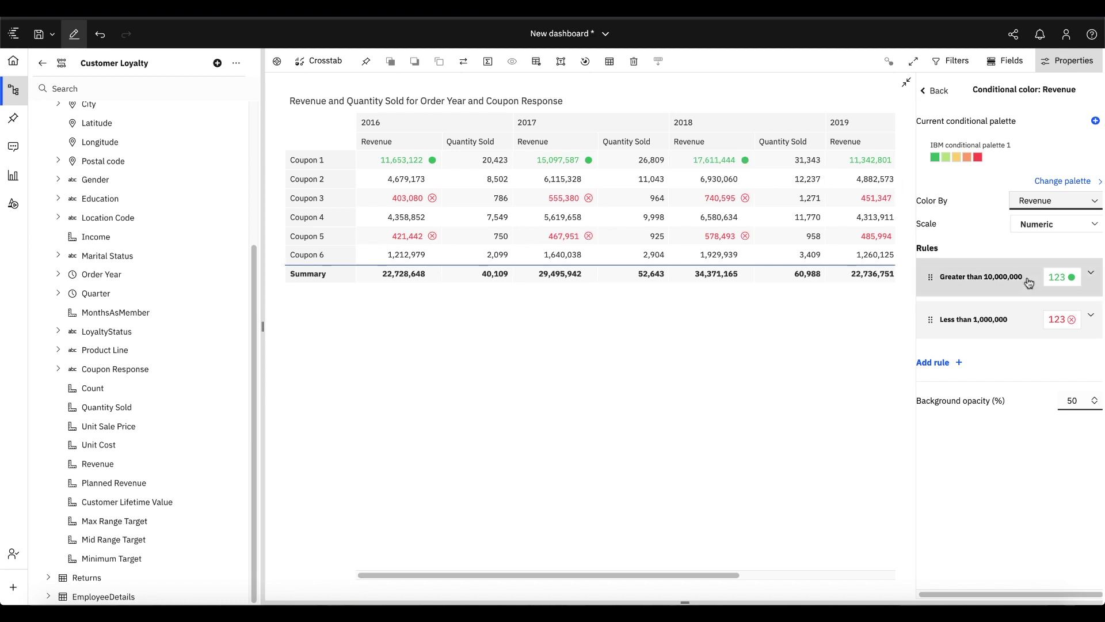
pyautogui.click(936, 91)
# - Colour Quantity Sold on a Numeric scale with a Less than 1,000 rule
pyautogui.click(971, 284)
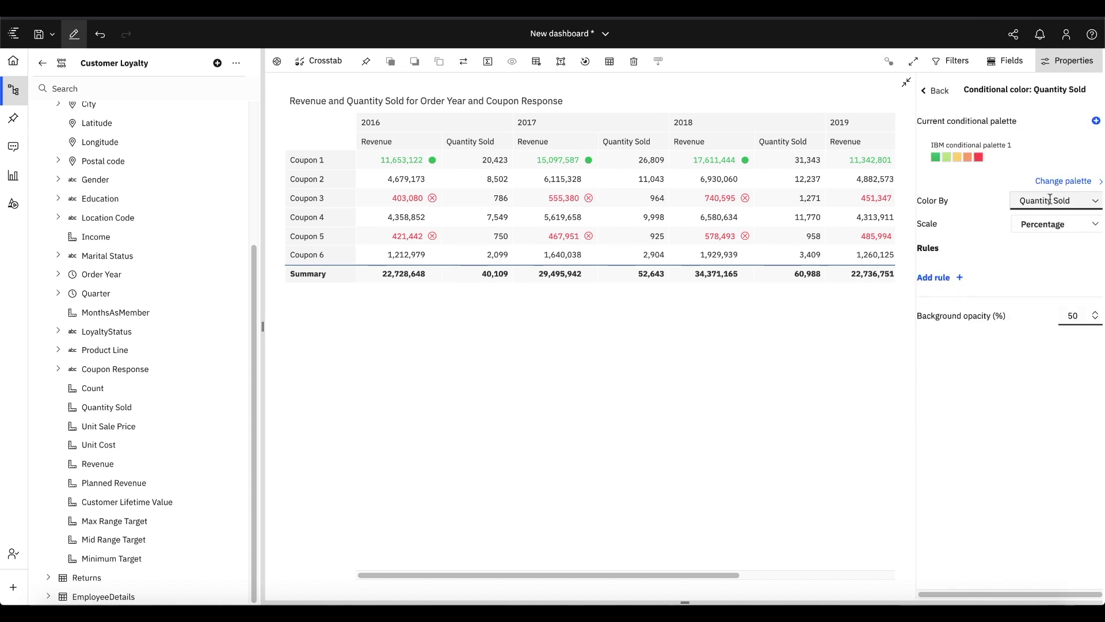
pyautogui.click(1052, 226)
pyautogui.click(1054, 266)
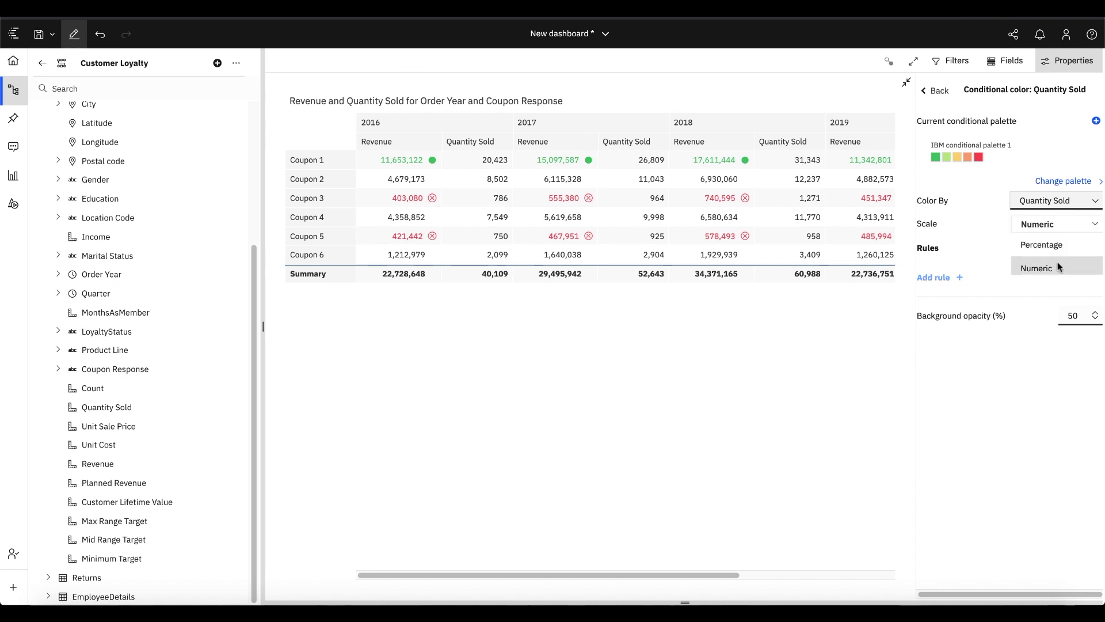
pyautogui.click(938, 278)
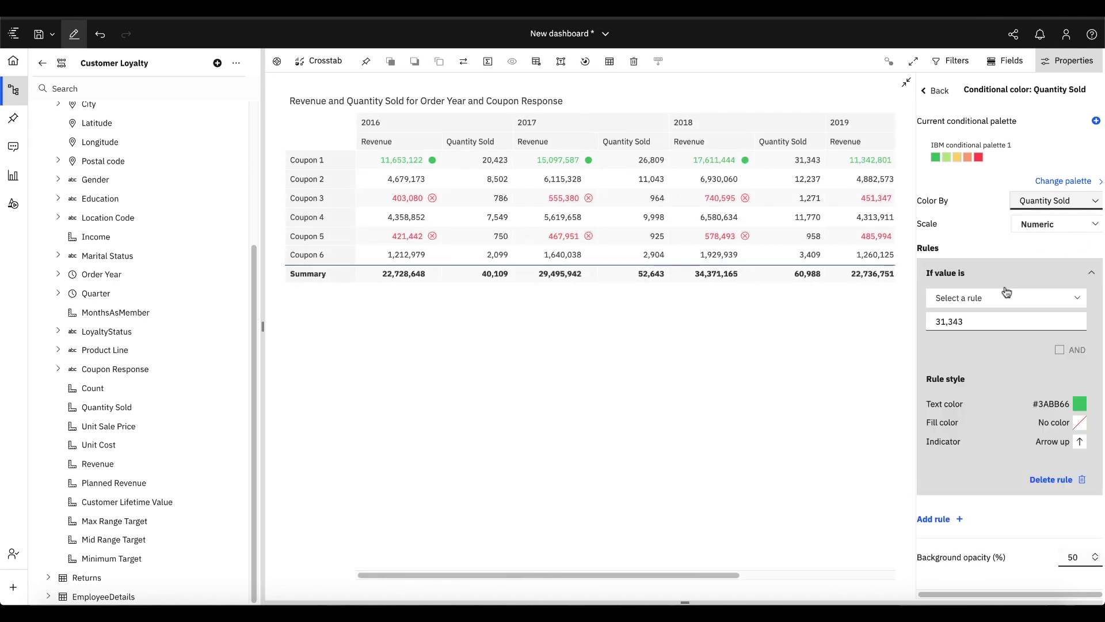
pyautogui.click(1009, 304)
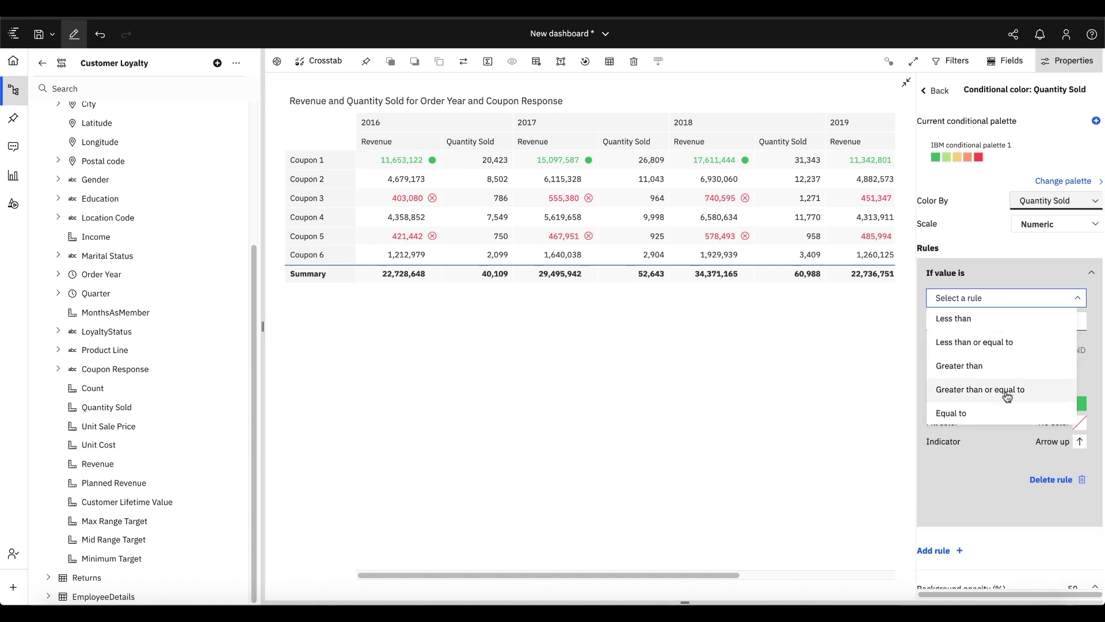
pyautogui.click(994, 325)
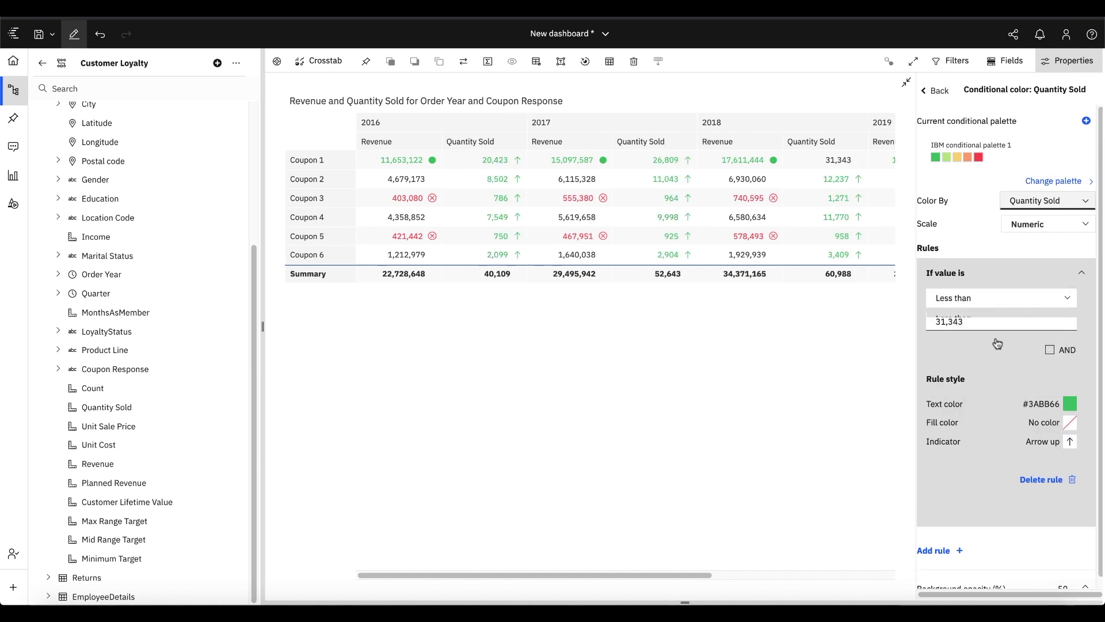
pyautogui.moveTo(981, 323); pyautogui.dragTo(898, 319)
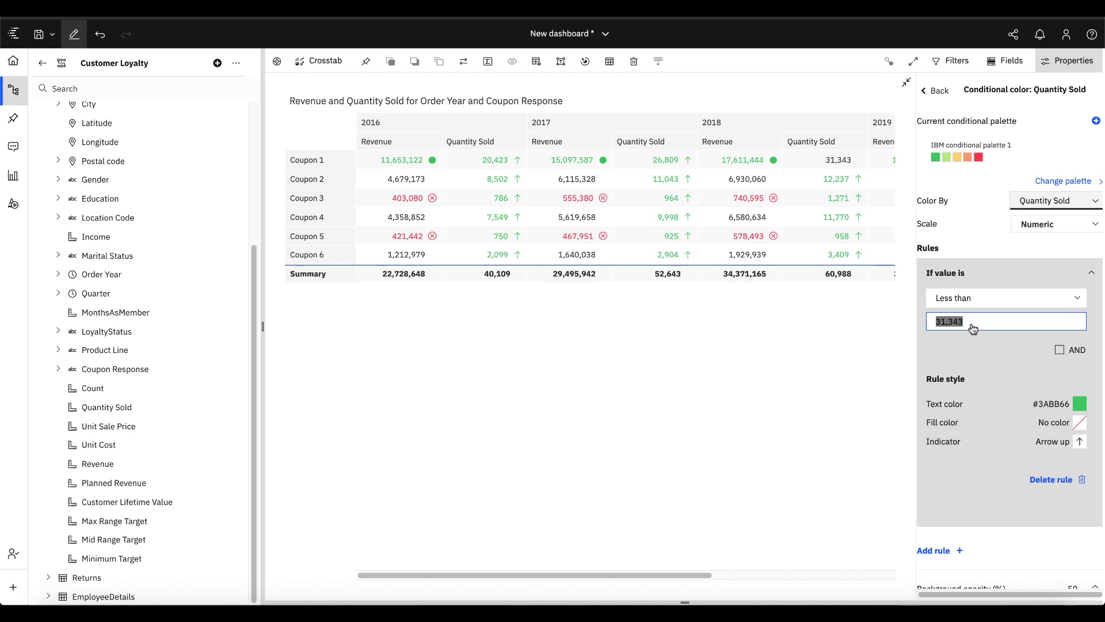
pyautogui.write('1,000')
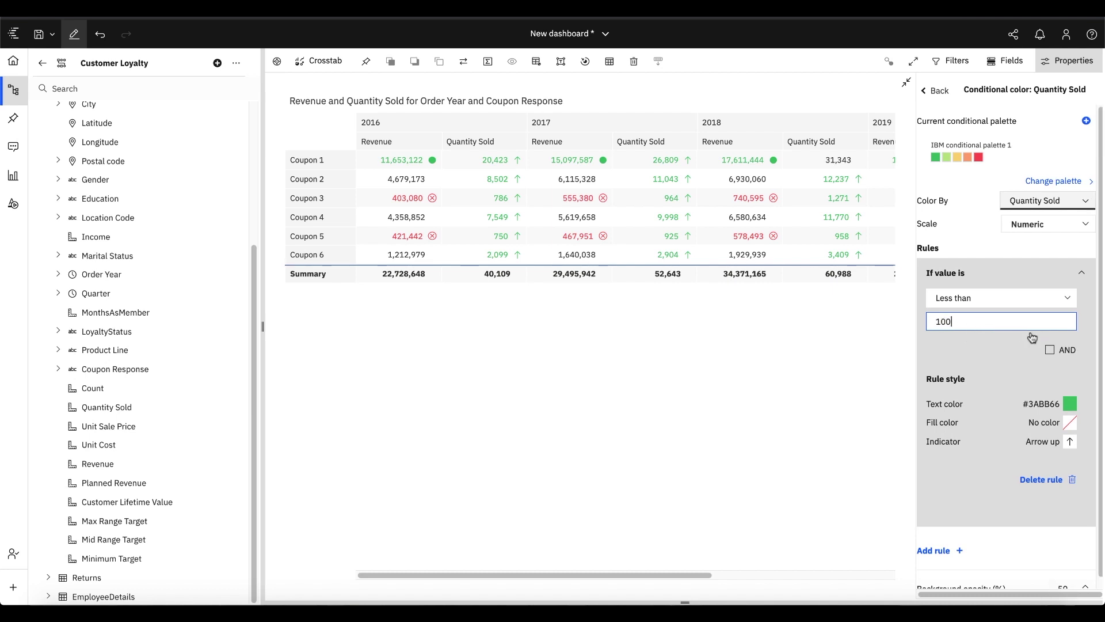
# - Give the Quantity Sold rule red text and an X symbol indicator
pyautogui.click(1068, 405)
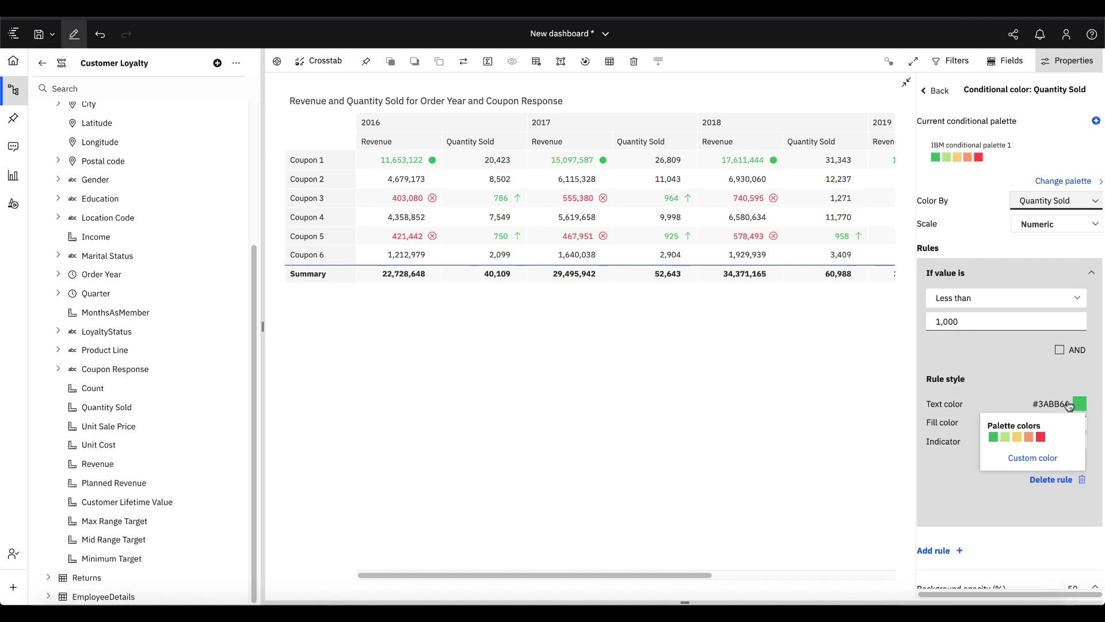
pyautogui.click(1041, 437)
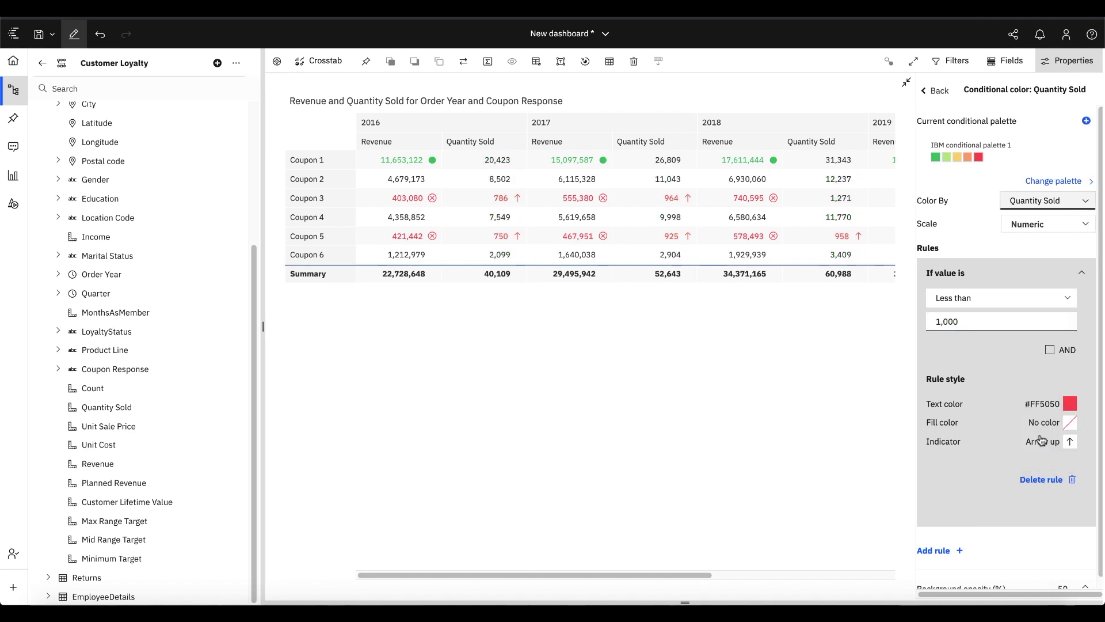
pyautogui.click(1070, 443)
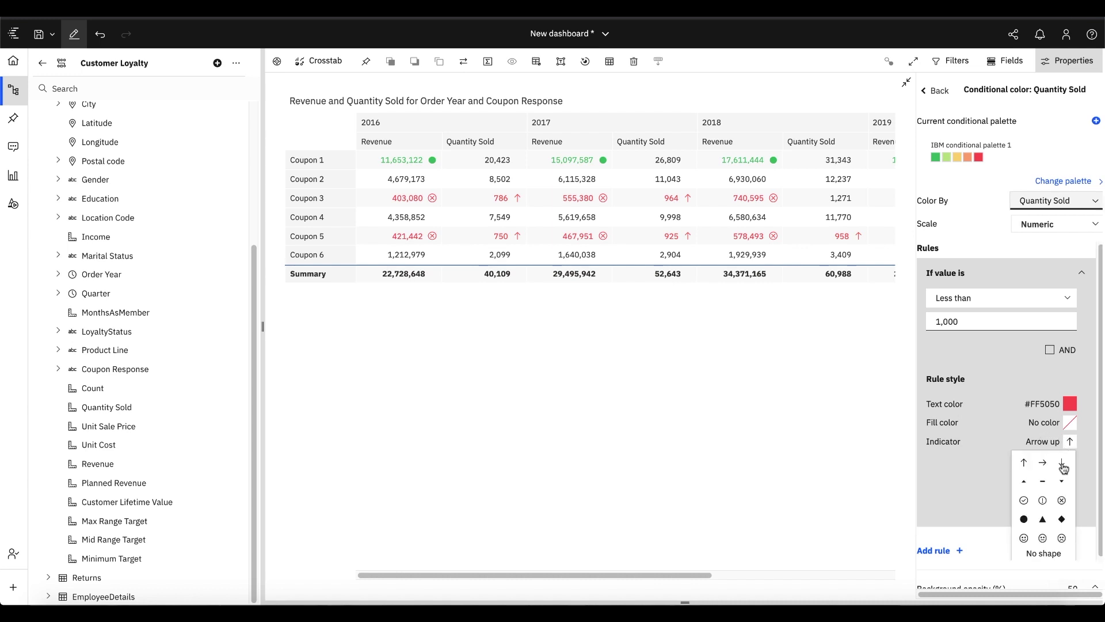
pyautogui.click(1062, 500)
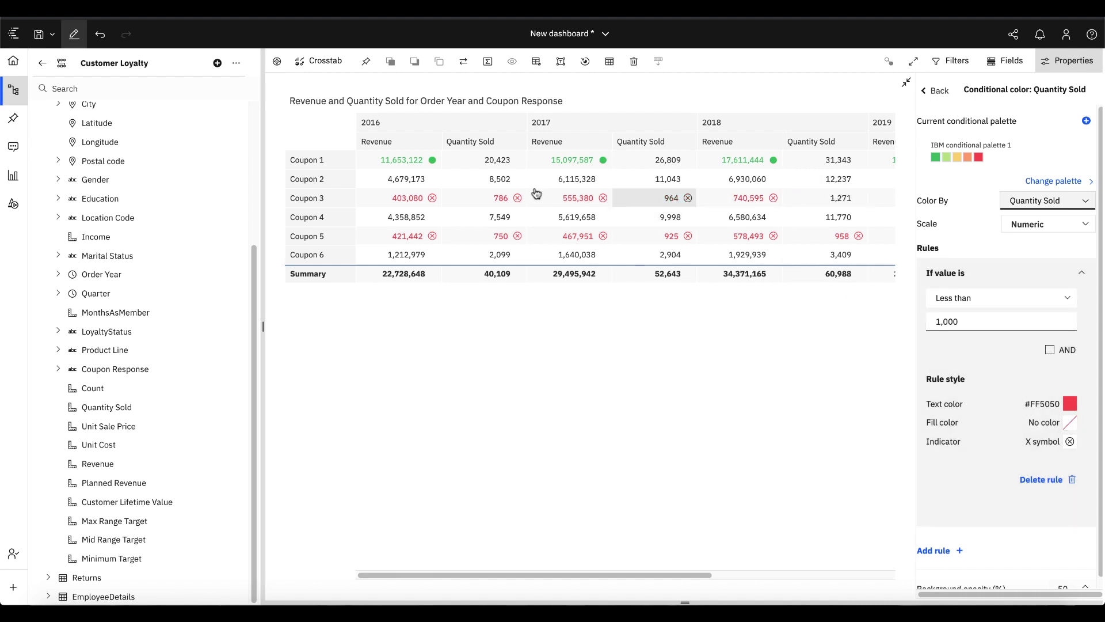
pyautogui.moveTo(678, 213)
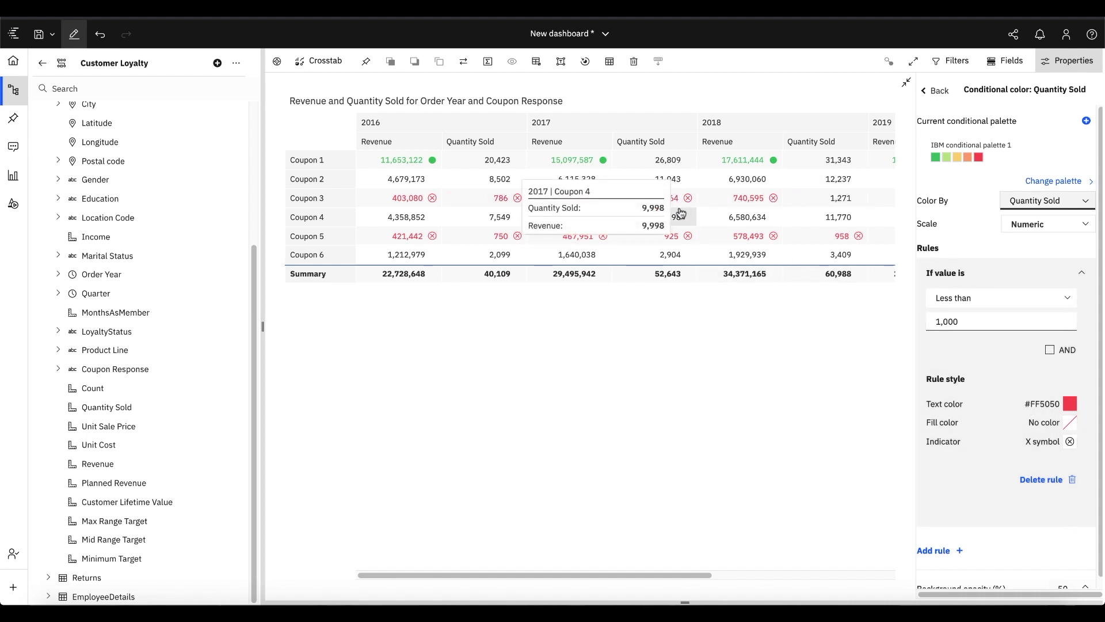
pyautogui.click(935, 90)
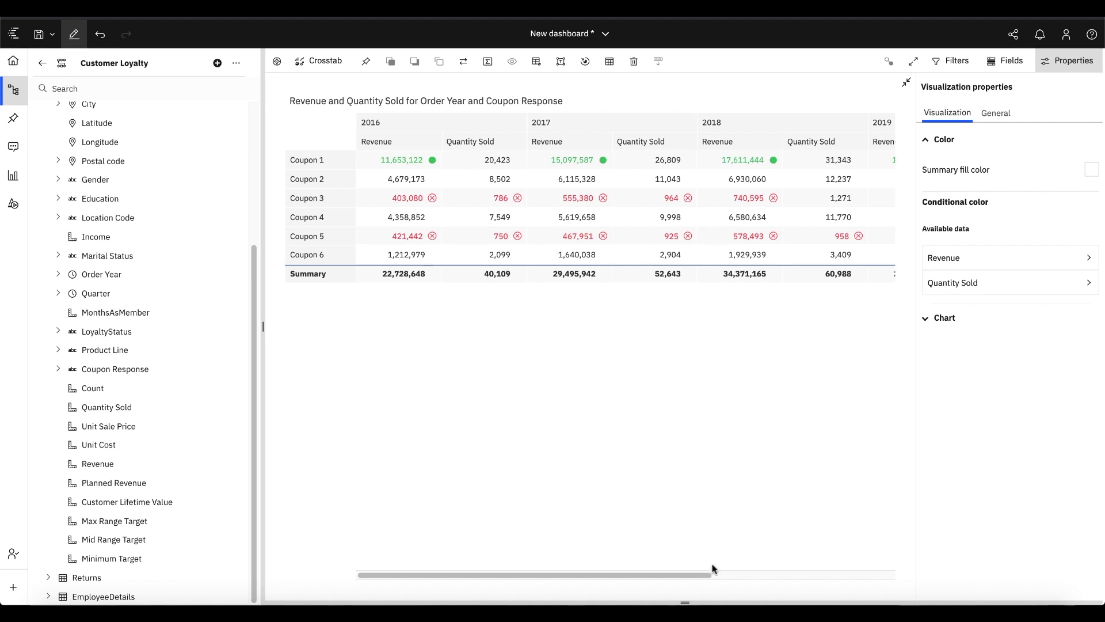
# - Export the crosstab's data from the Visualization data panel as Visualization (6).csv
pyautogui.click(684, 603)
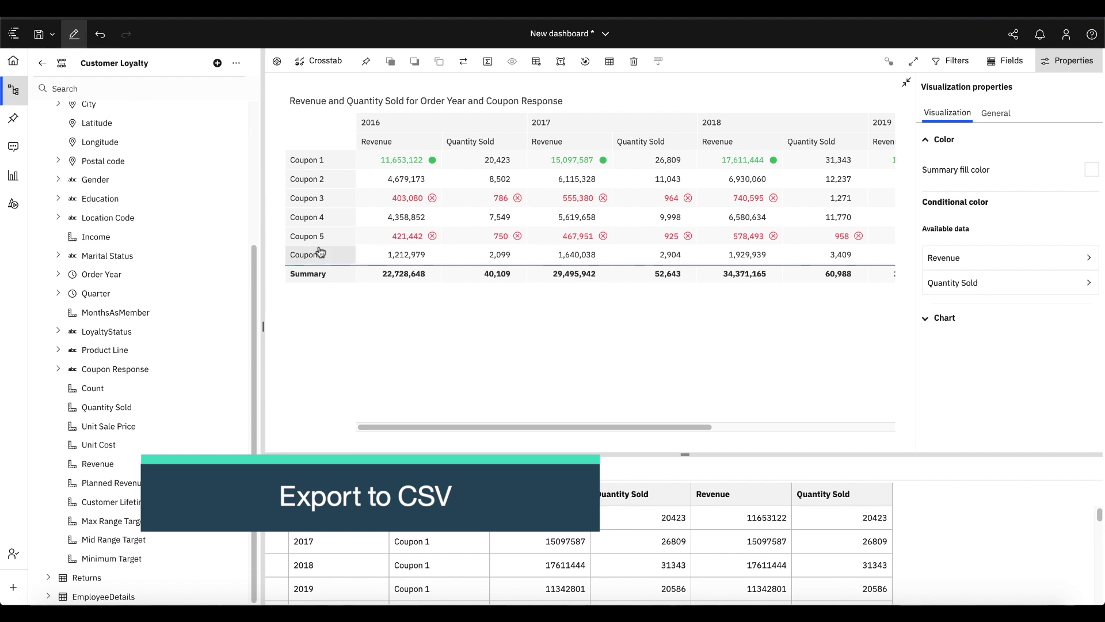
pyautogui.moveTo(316, 254); pyautogui.dragTo(309, 412)
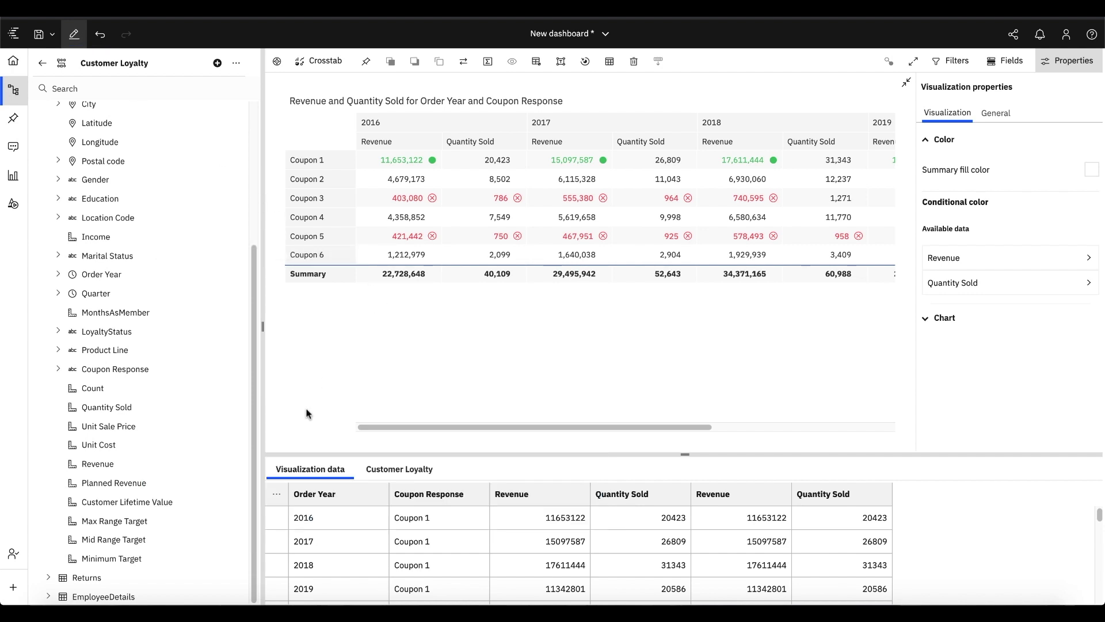
pyautogui.click(280, 495)
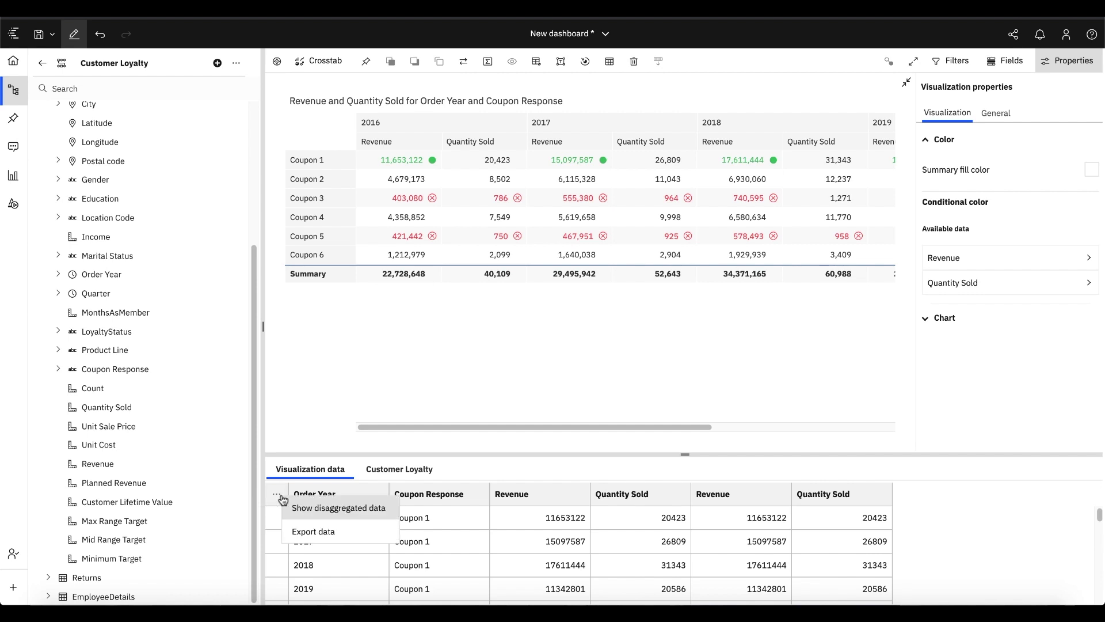
pyautogui.click(330, 539)
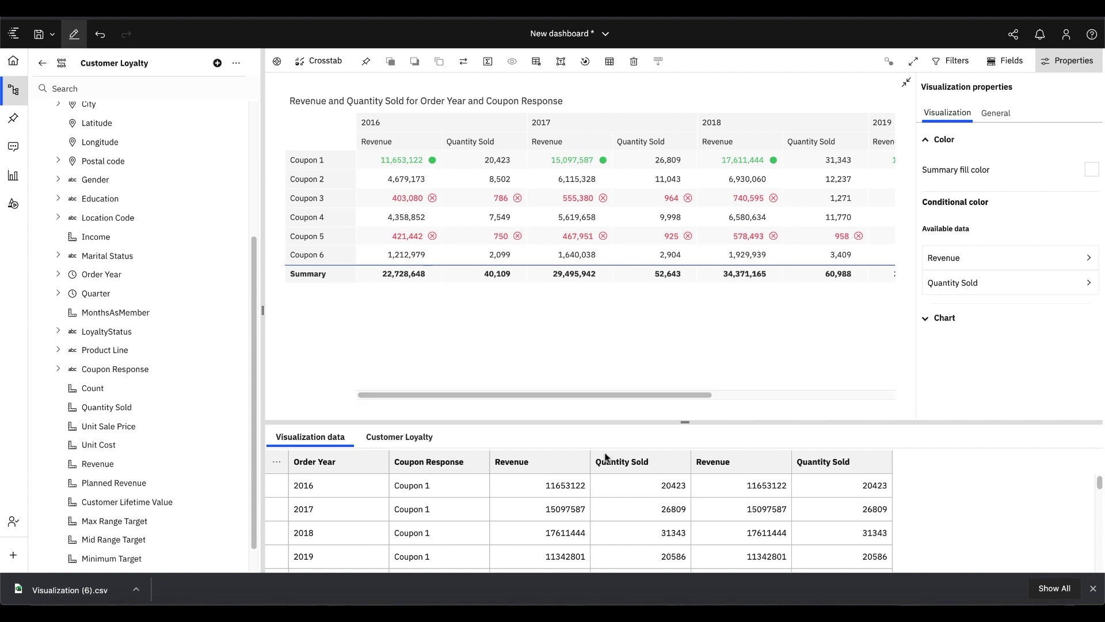
pyautogui.click(684, 422)
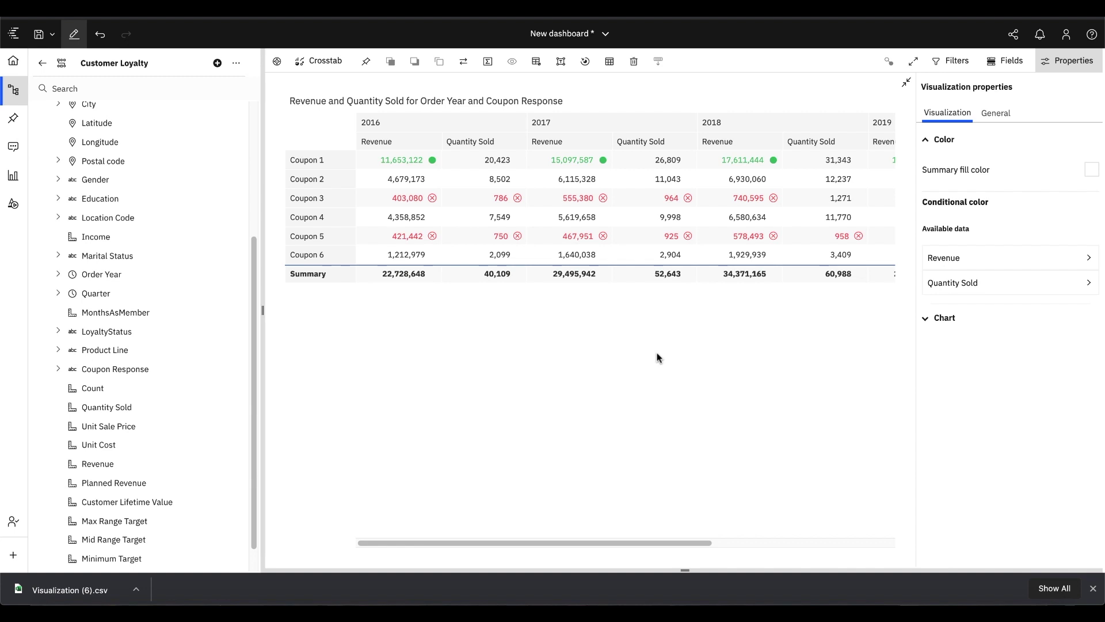
# - Restore the crosstab to the dashboard, set its Title type to No title, and close Properties
pyautogui.click(907, 84)
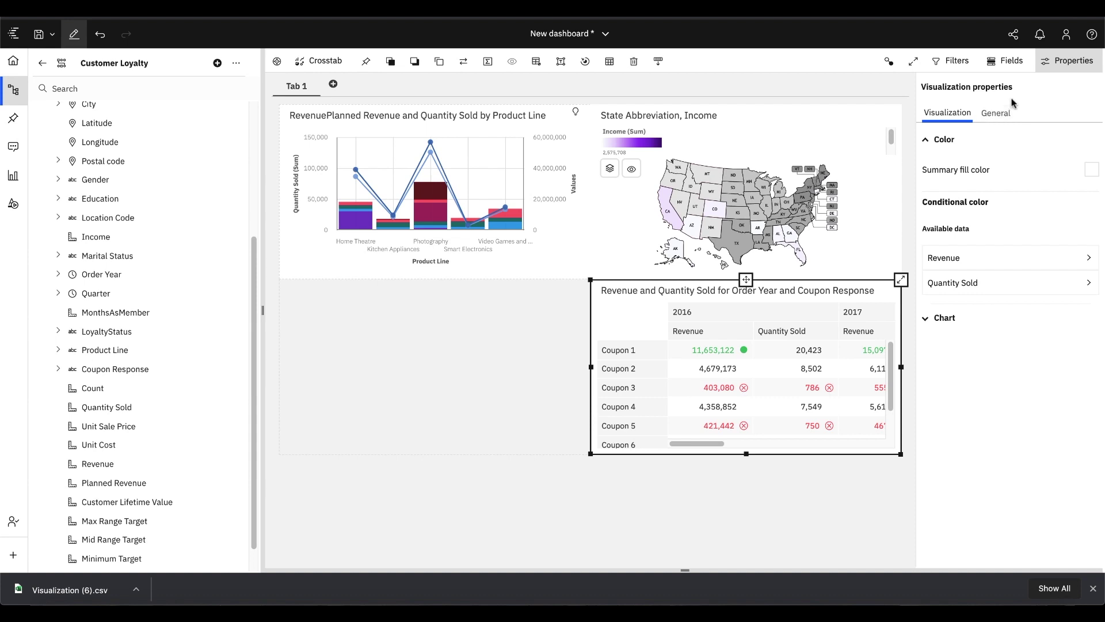
pyautogui.click(945, 317)
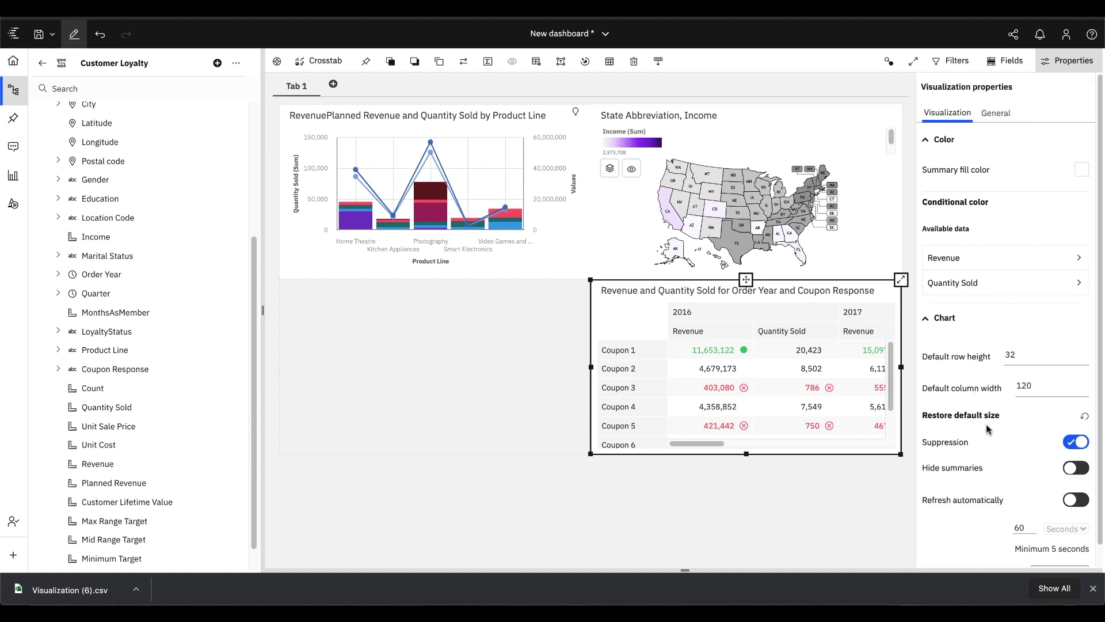
pyautogui.scroll(-1, 990, 446)
pyautogui.click(1062, 553)
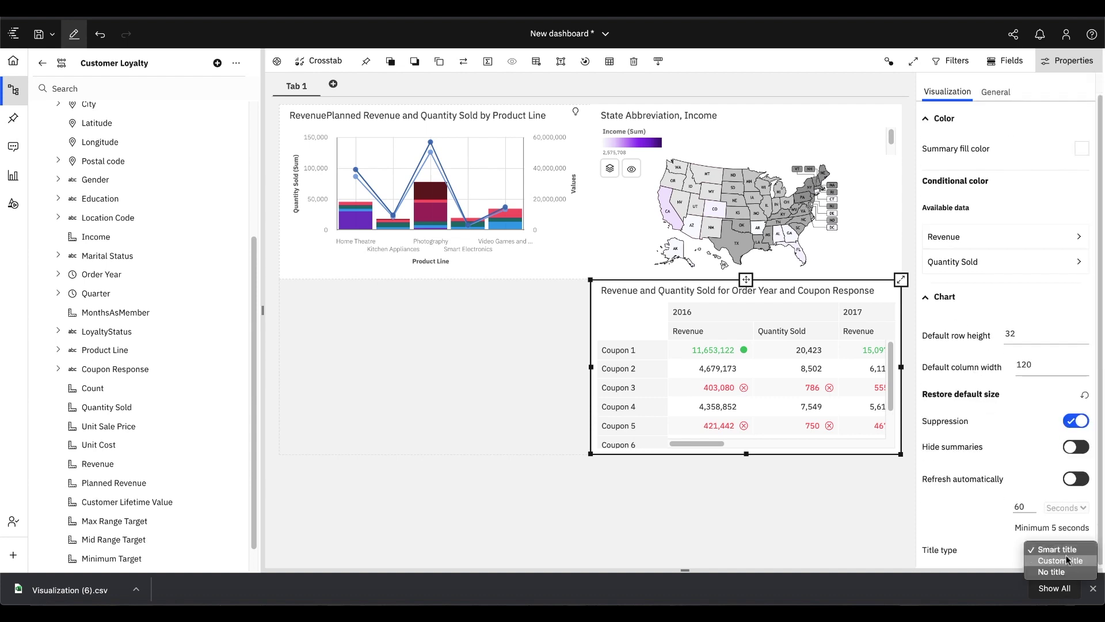
pyautogui.click(1063, 571)
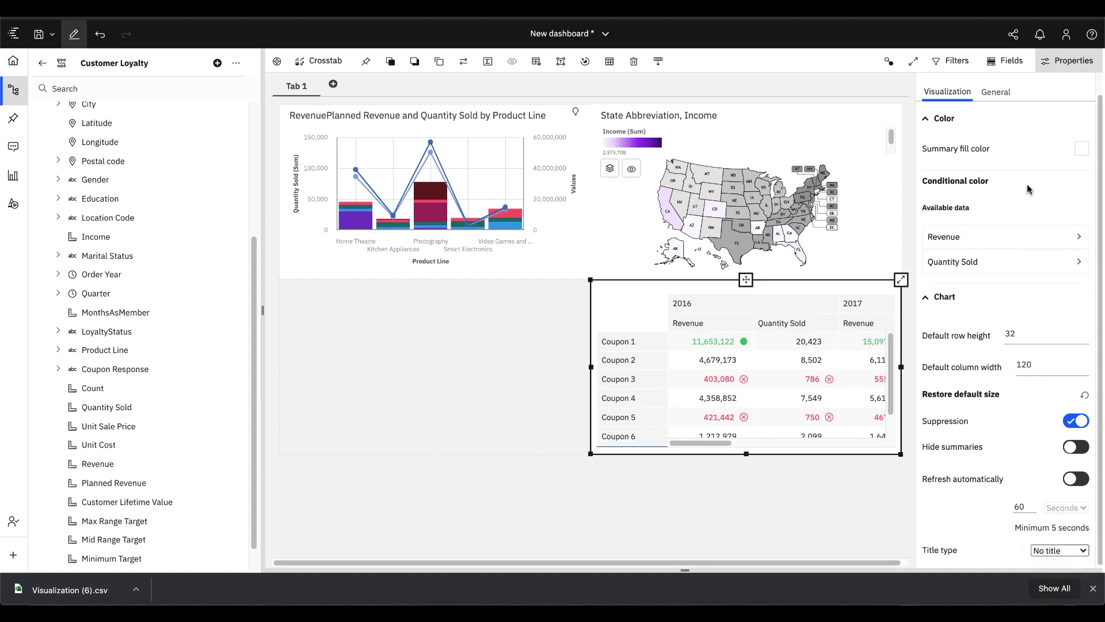
pyautogui.click(1058, 63)
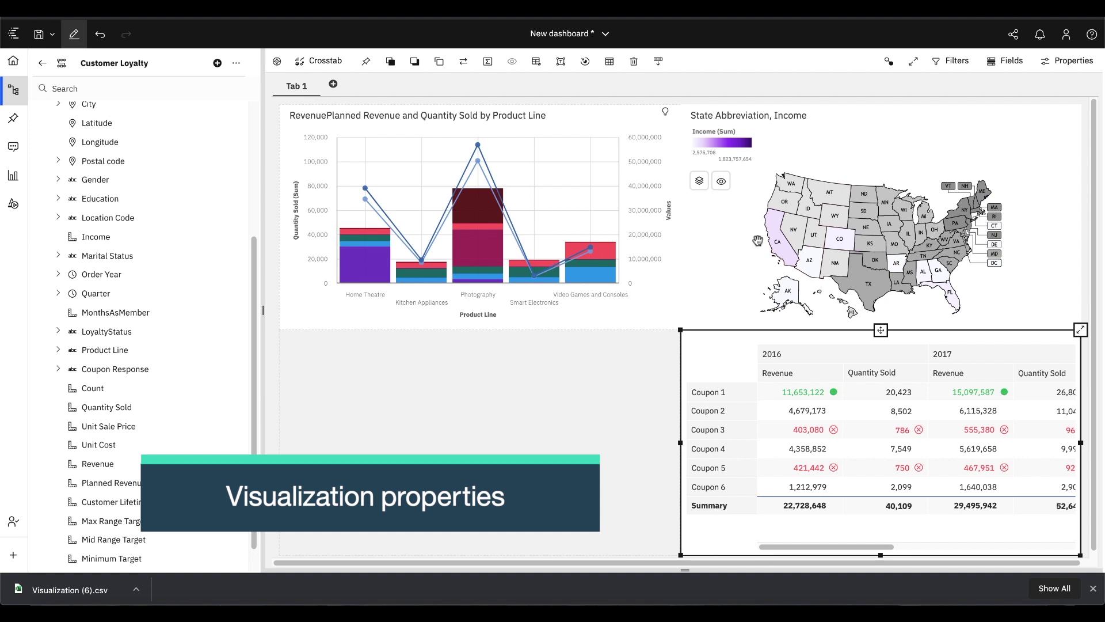
# - Add a maximized pie chart with Province or State as Segments and Quantity Sold as Size
pyautogui.click(22, 182)
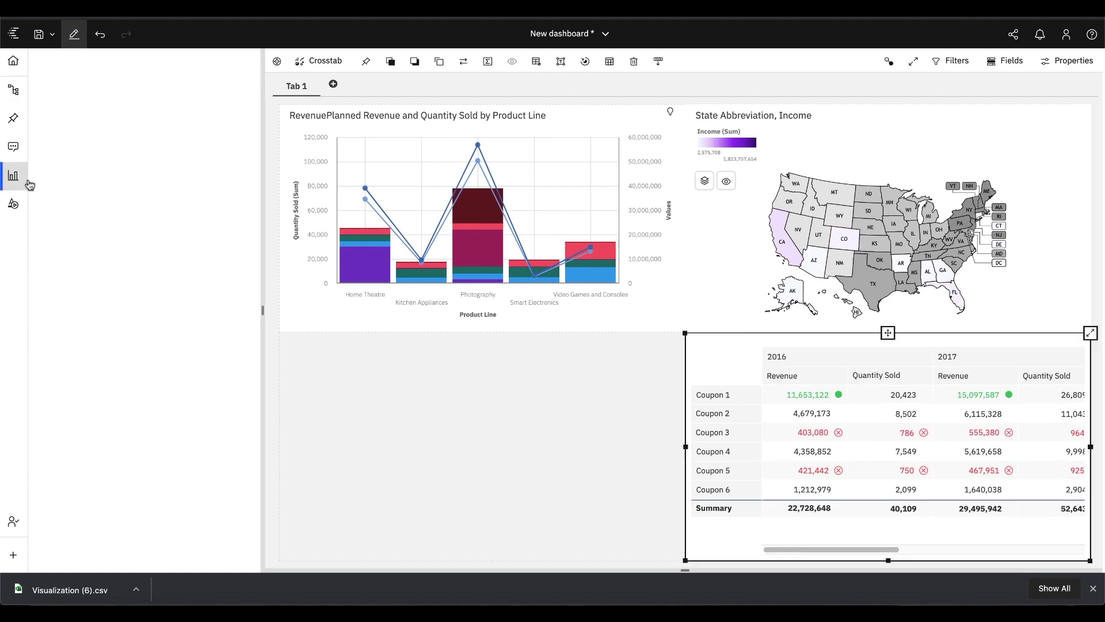
pyautogui.moveTo(115, 302); pyautogui.dragTo(476, 448)
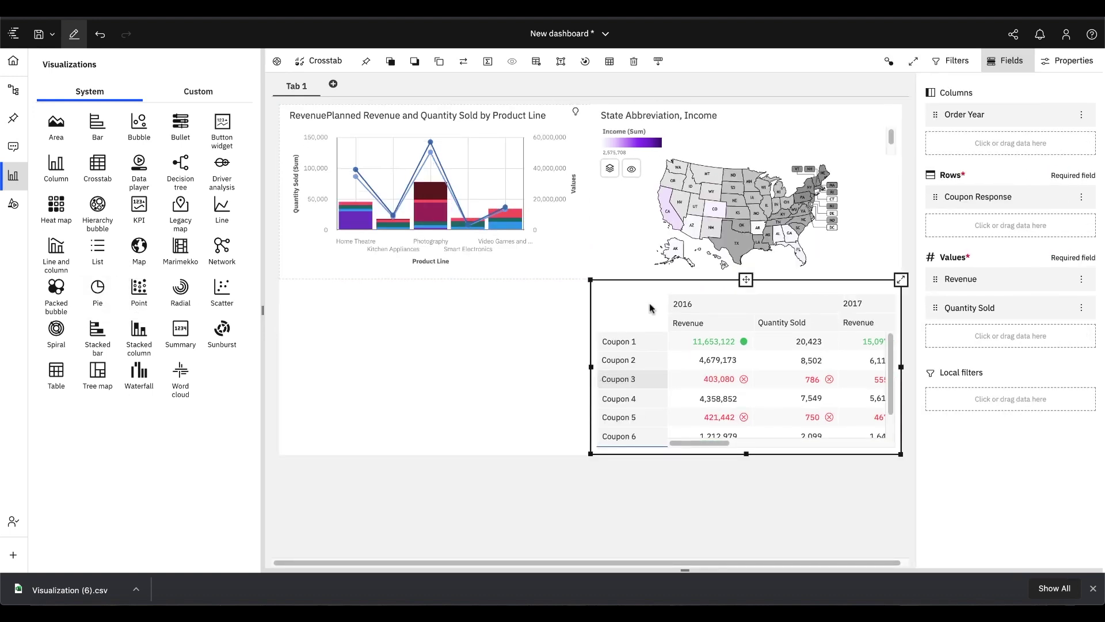
pyautogui.click(590, 280)
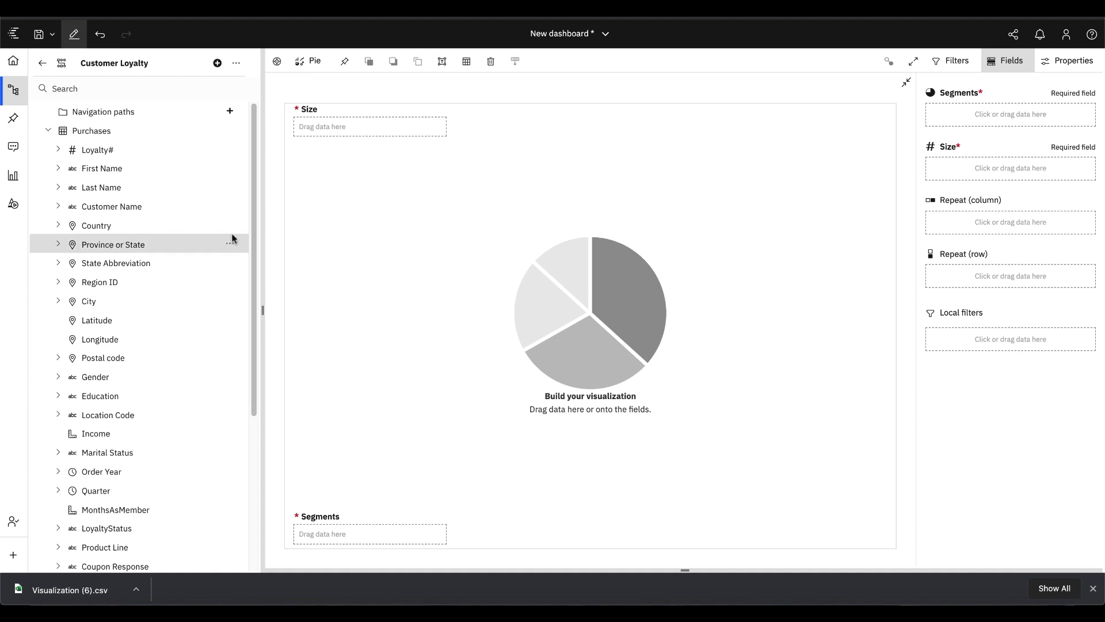
pyautogui.moveTo(232, 238); pyautogui.dragTo(355, 547)
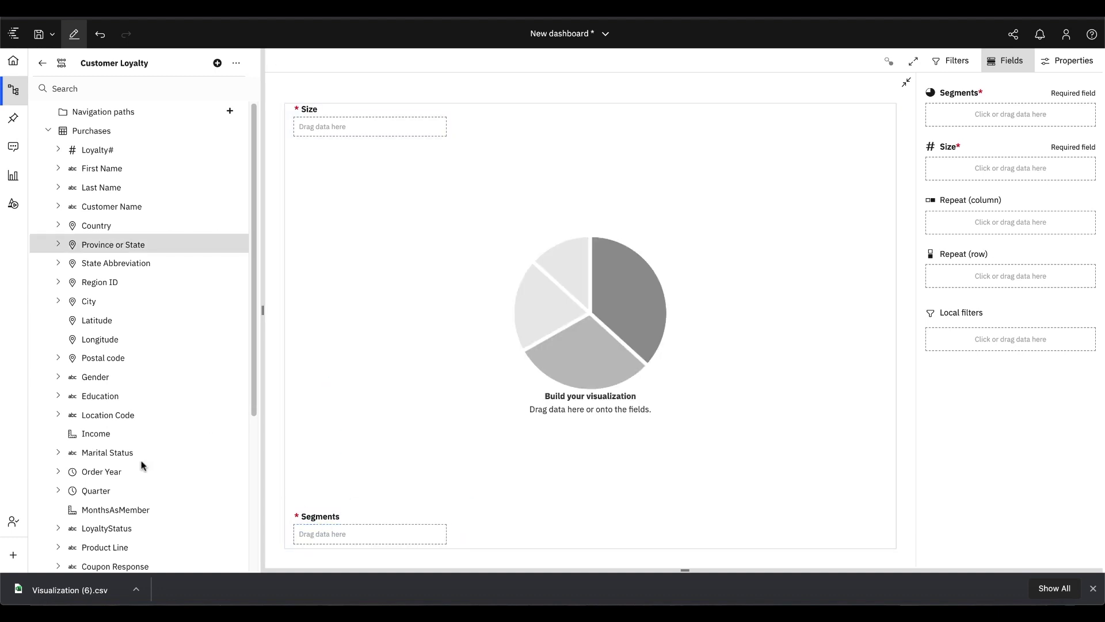
pyautogui.scroll(-3, 118, 489)
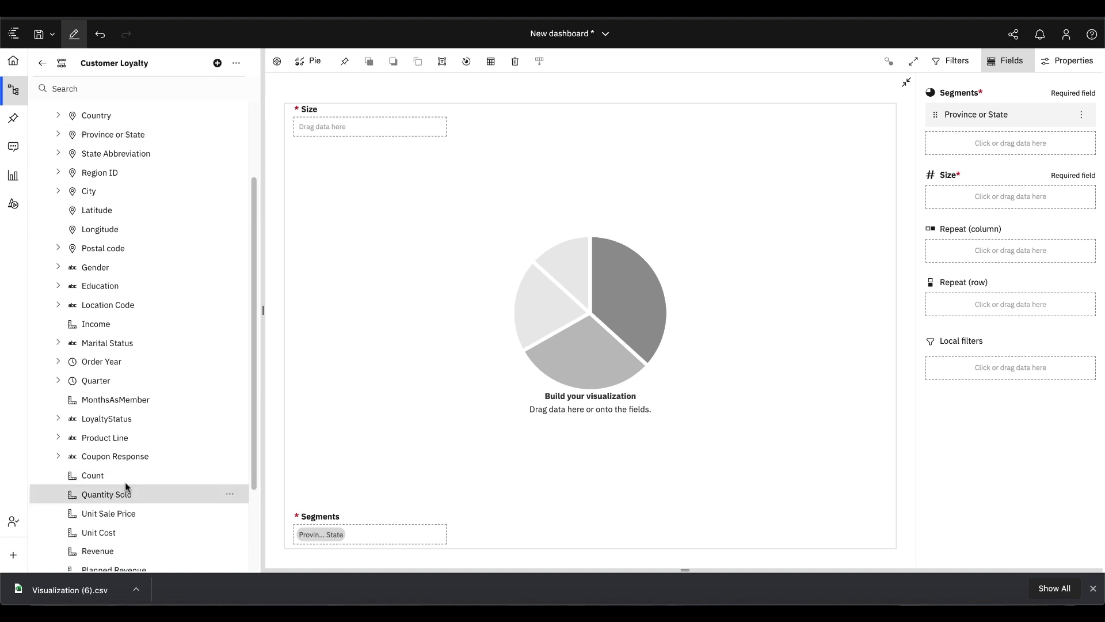
pyautogui.moveTo(127, 488); pyautogui.dragTo(396, 136)
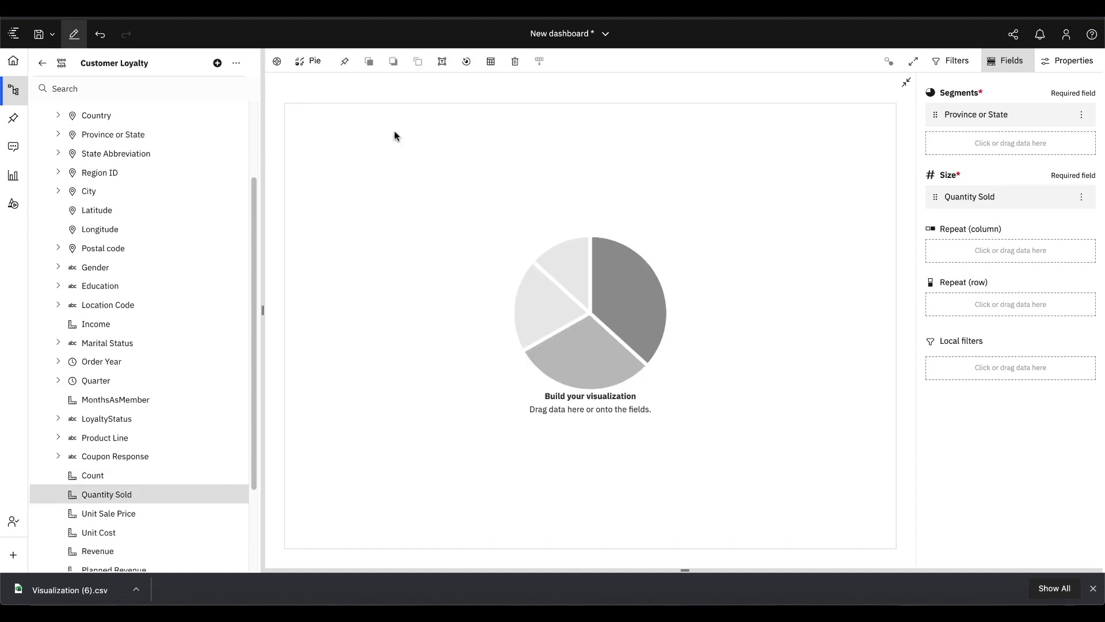
pyautogui.click(1070, 69)
# - Apply the Carbon X Light colour palette to the pie chart
pyautogui.click(1072, 251)
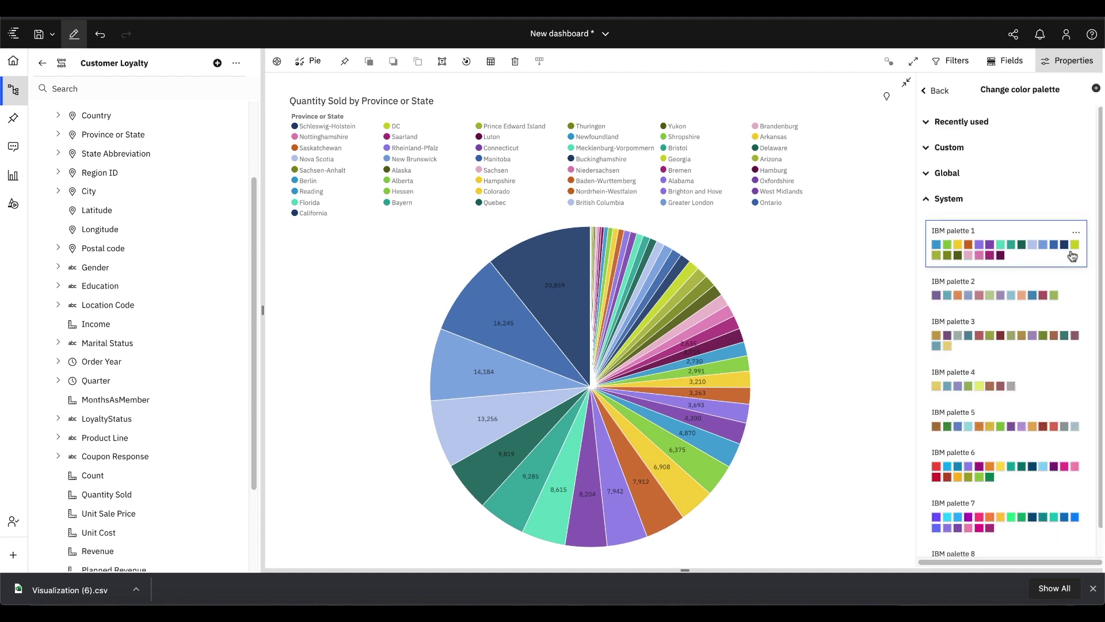
pyautogui.click(959, 150)
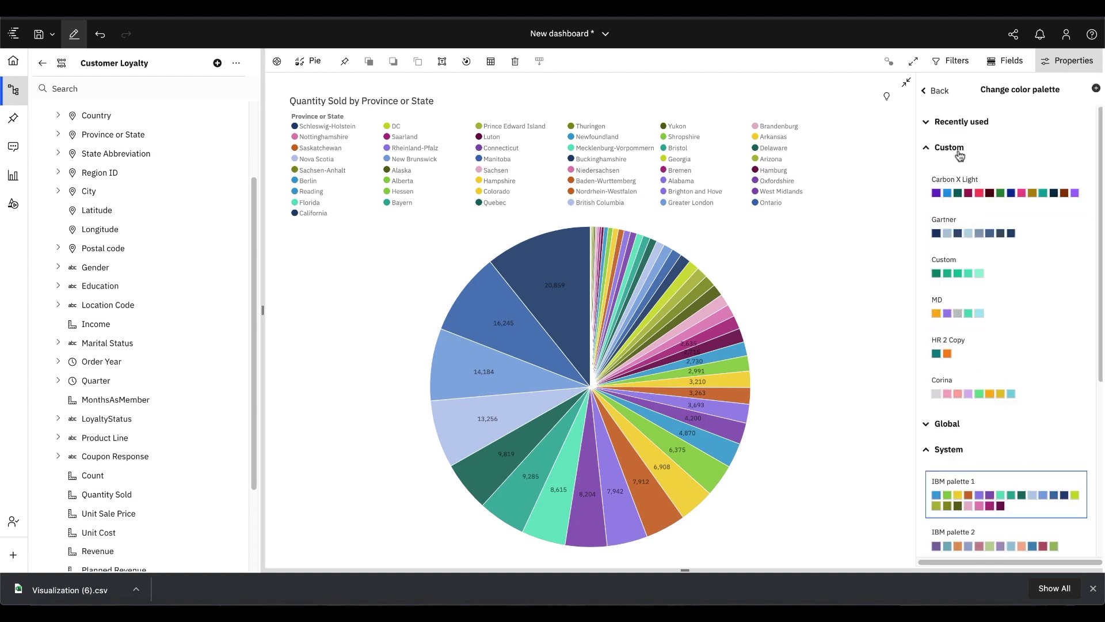
pyautogui.click(978, 179)
pyautogui.click(938, 90)
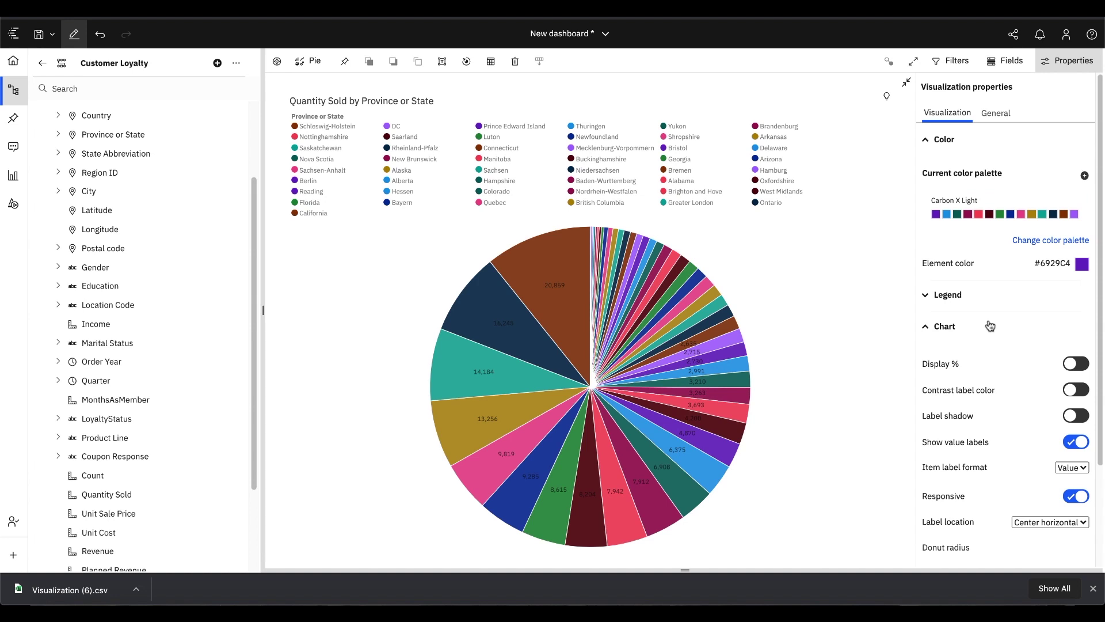
pyautogui.scroll(-1, 1002, 331)
pyautogui.scroll(-1, 1021, 350)
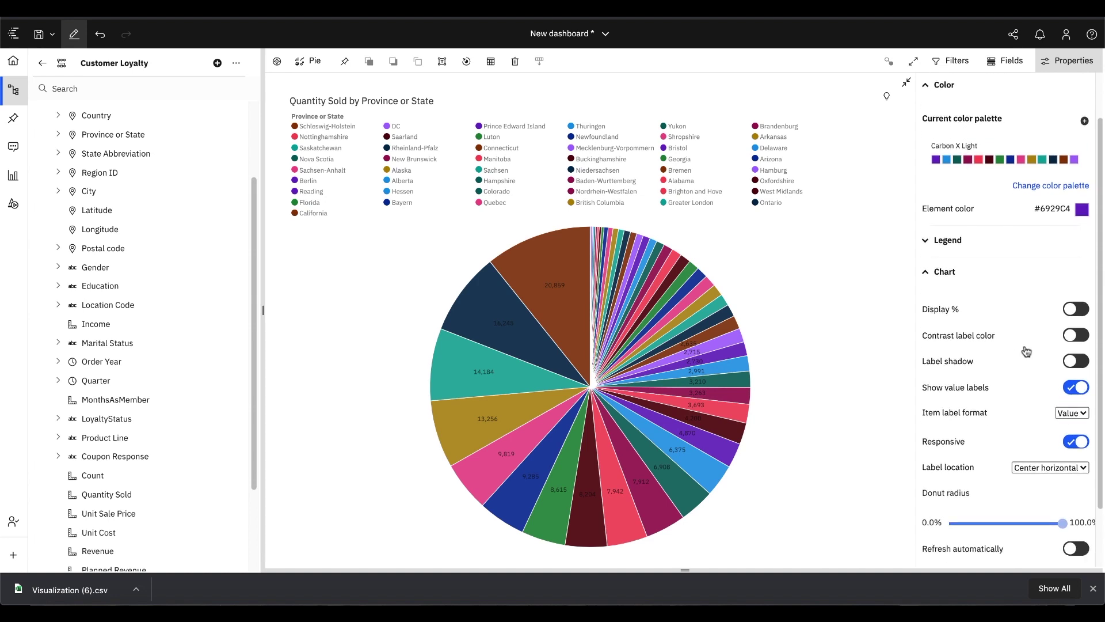
# - Enable contrast label colour and Display %, put labels Outside, and set donut radius 47%
pyautogui.click(1076, 335)
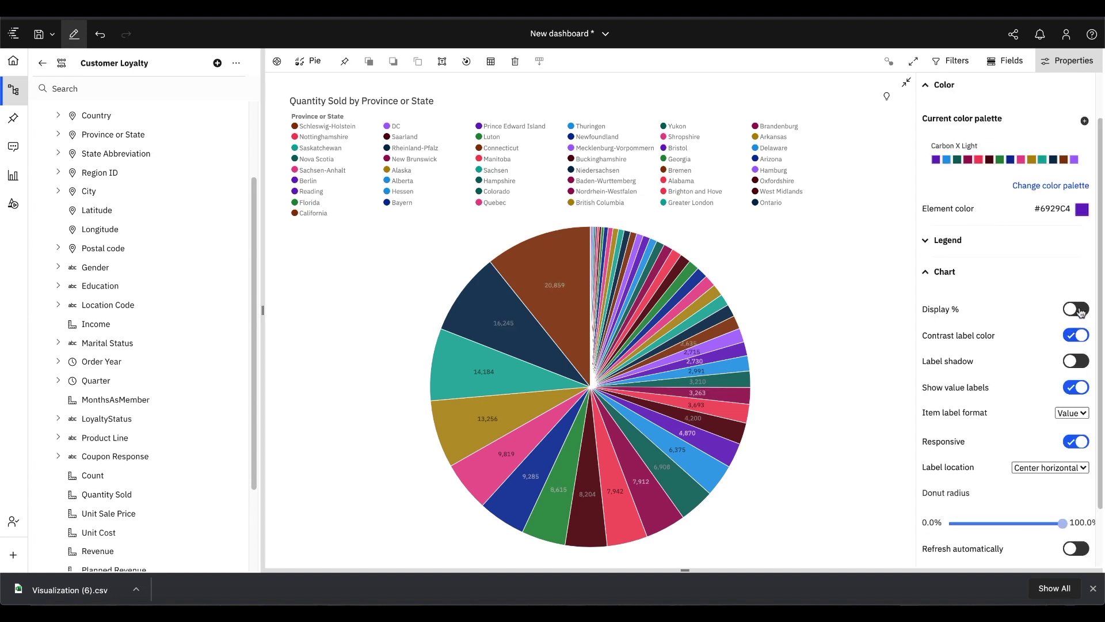
pyautogui.click(1079, 309)
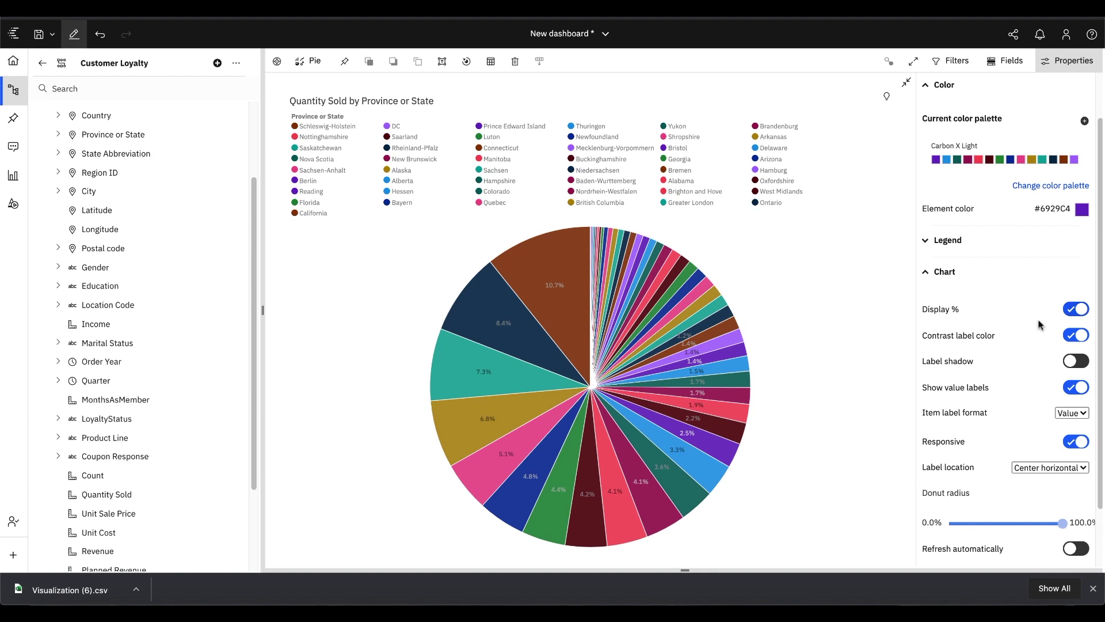
pyautogui.click(1063, 467)
pyautogui.click(1058, 477)
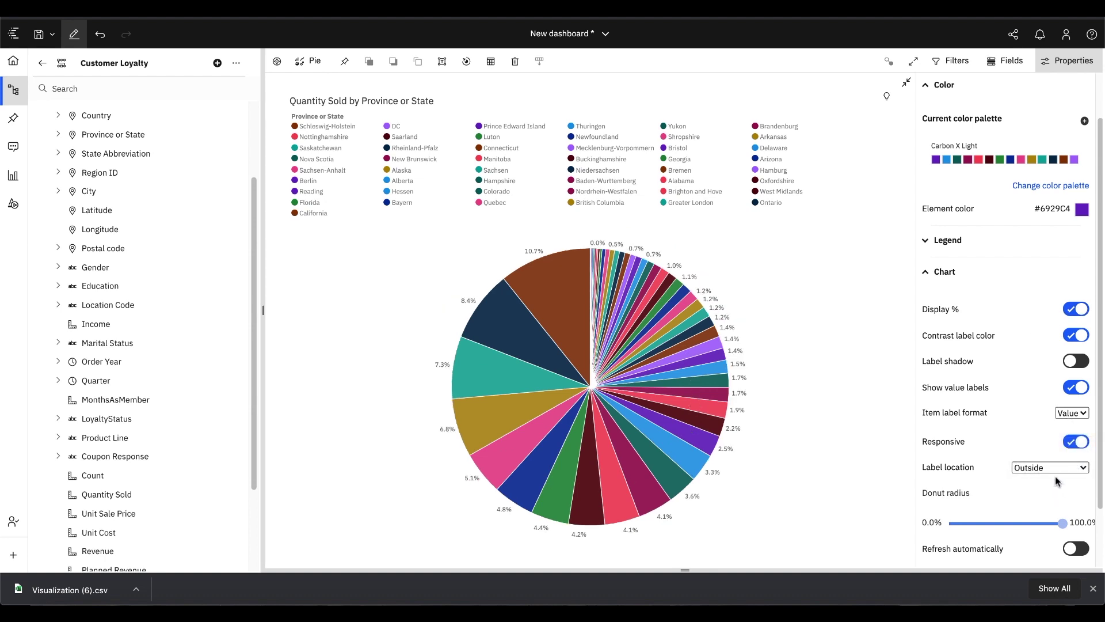
pyautogui.moveTo(1062, 523); pyautogui.dragTo(1005, 528)
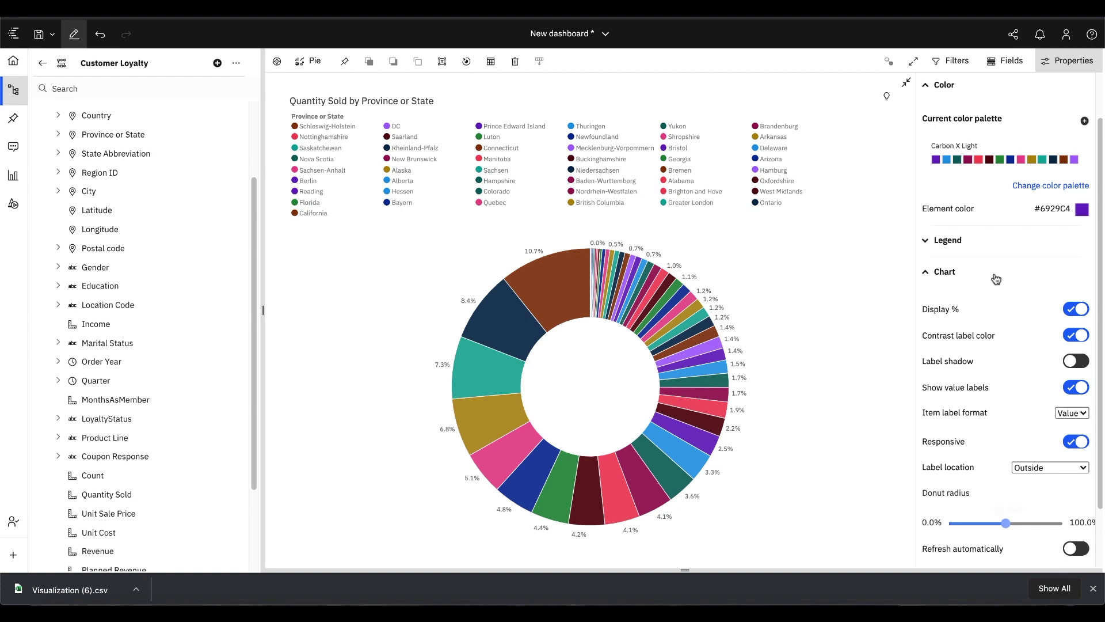
# - Hide the legend and set the item label format to Both
pyautogui.click(942, 242)
pyautogui.click(1074, 278)
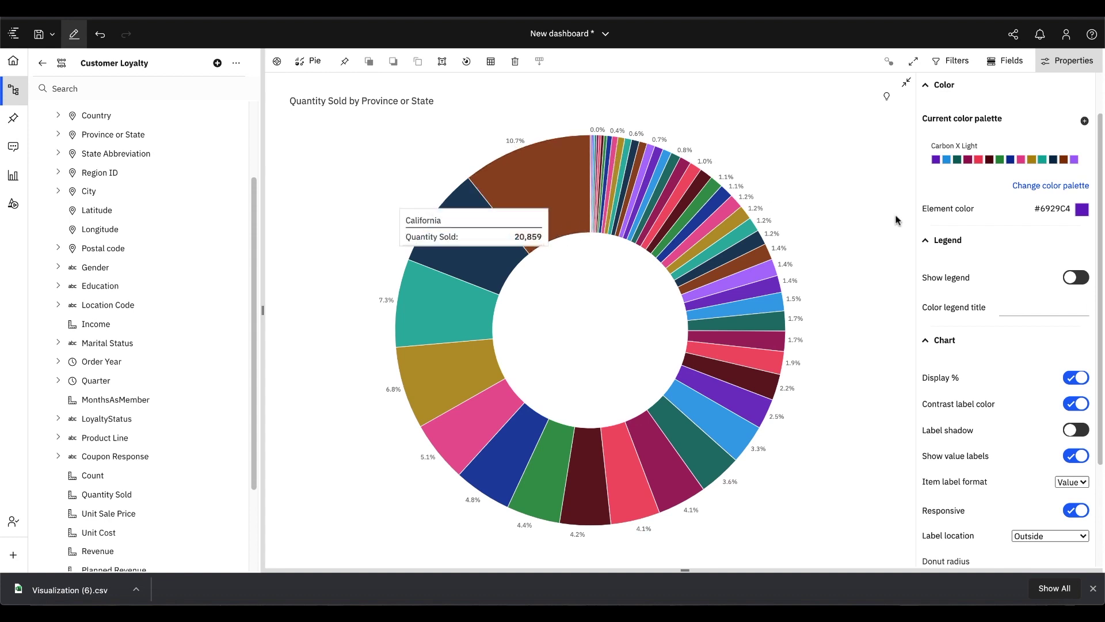
pyautogui.click(1072, 482)
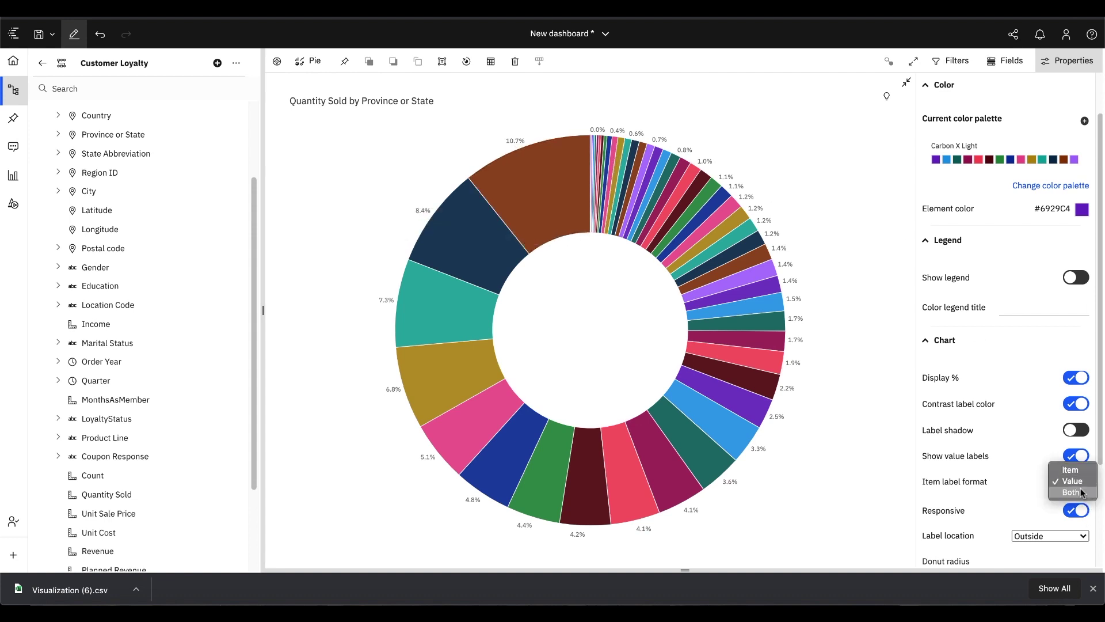
pyautogui.click(1071, 480)
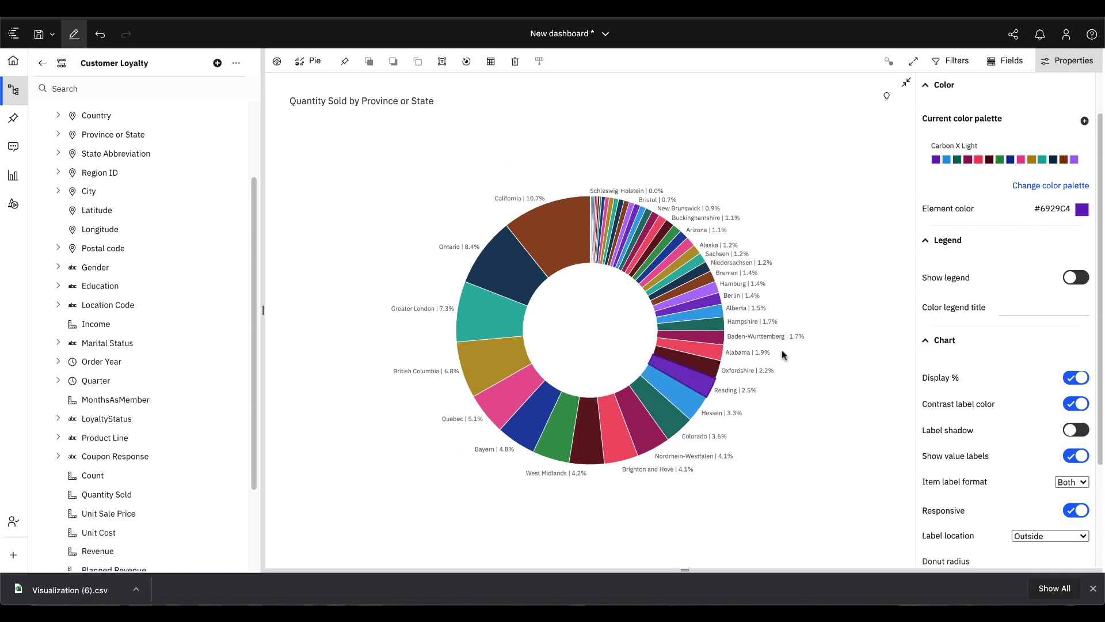
# - Restore the chart tile and create a Purchases filter named Country Filter with Country = Germany
pyautogui.click(908, 84)
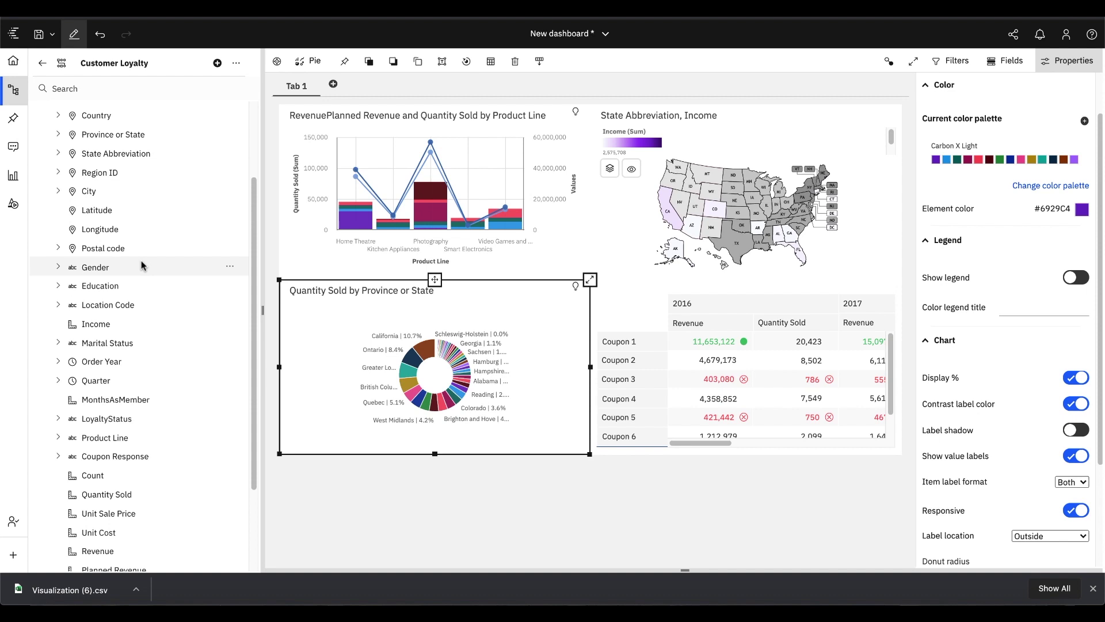
pyautogui.scroll(1, 174, 247)
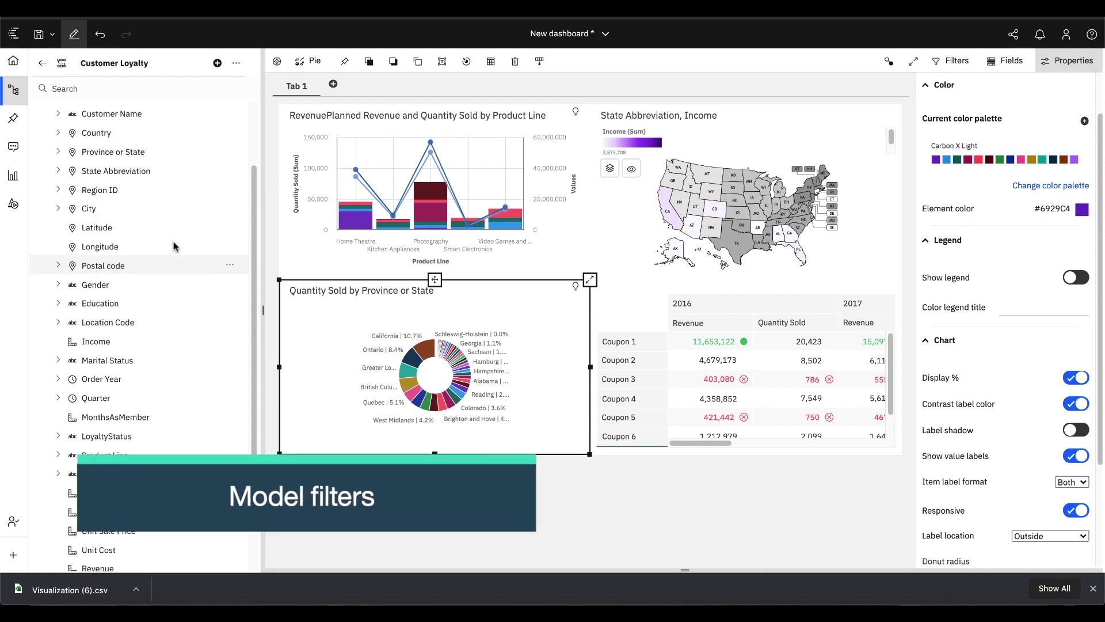
pyautogui.scroll(5, 174, 246)
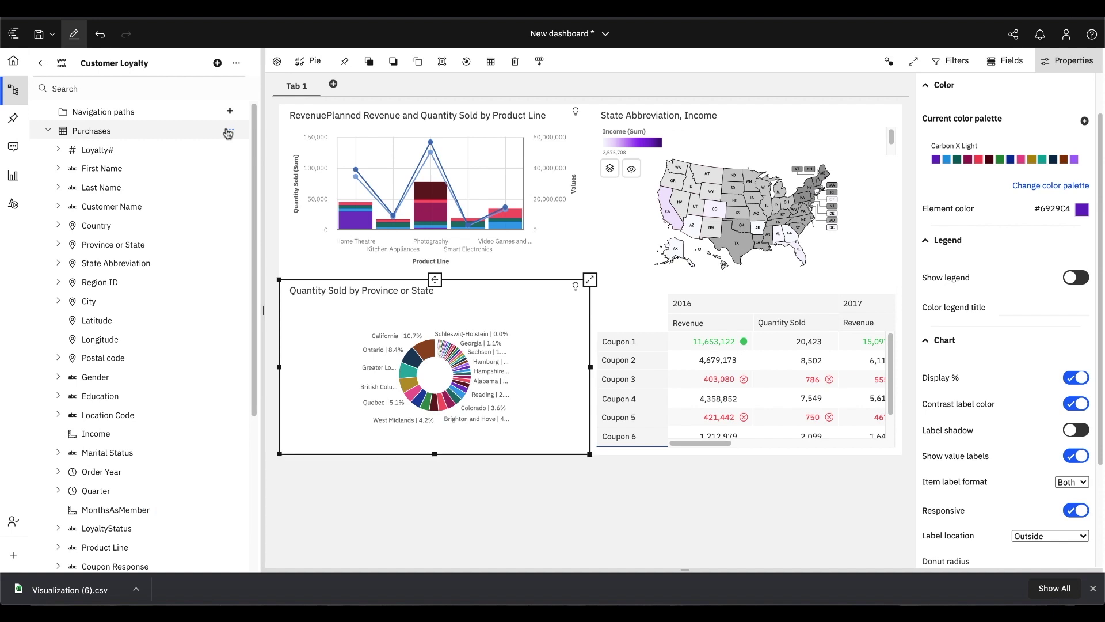
pyautogui.click(228, 133)
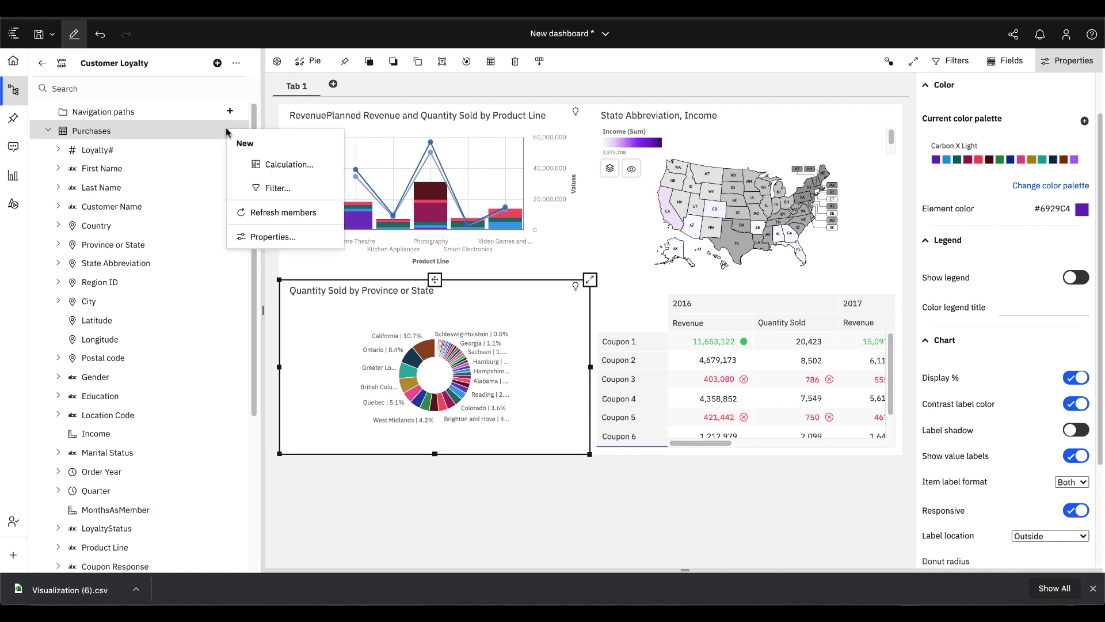
pyautogui.click(281, 191)
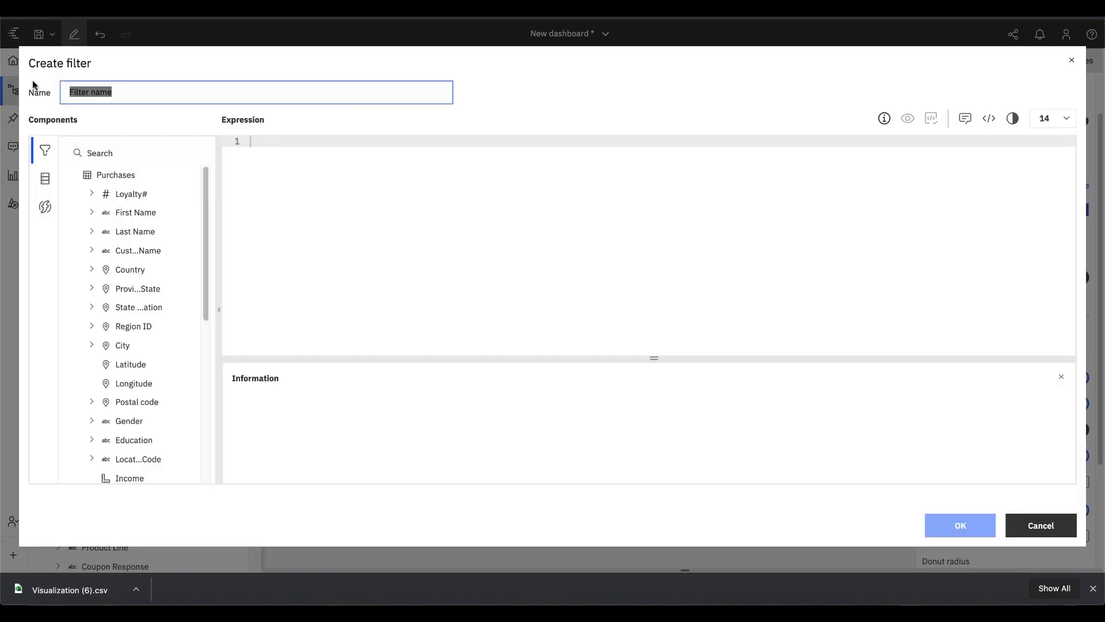
pyautogui.write('Country Filter')
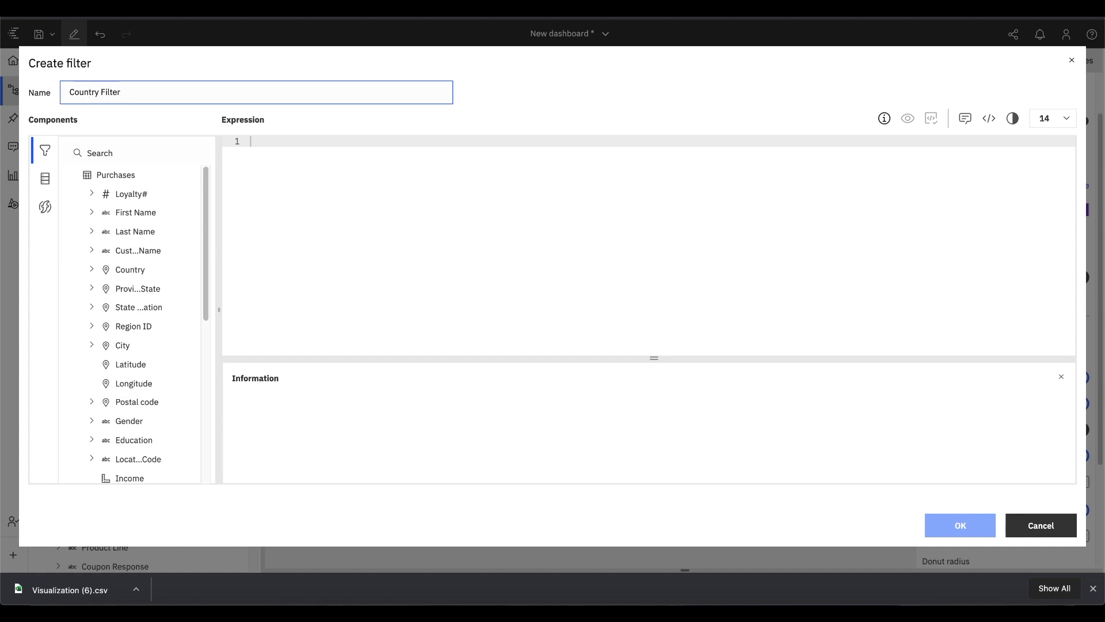
pyautogui.moveTo(139, 270); pyautogui.dragTo(279, 143)
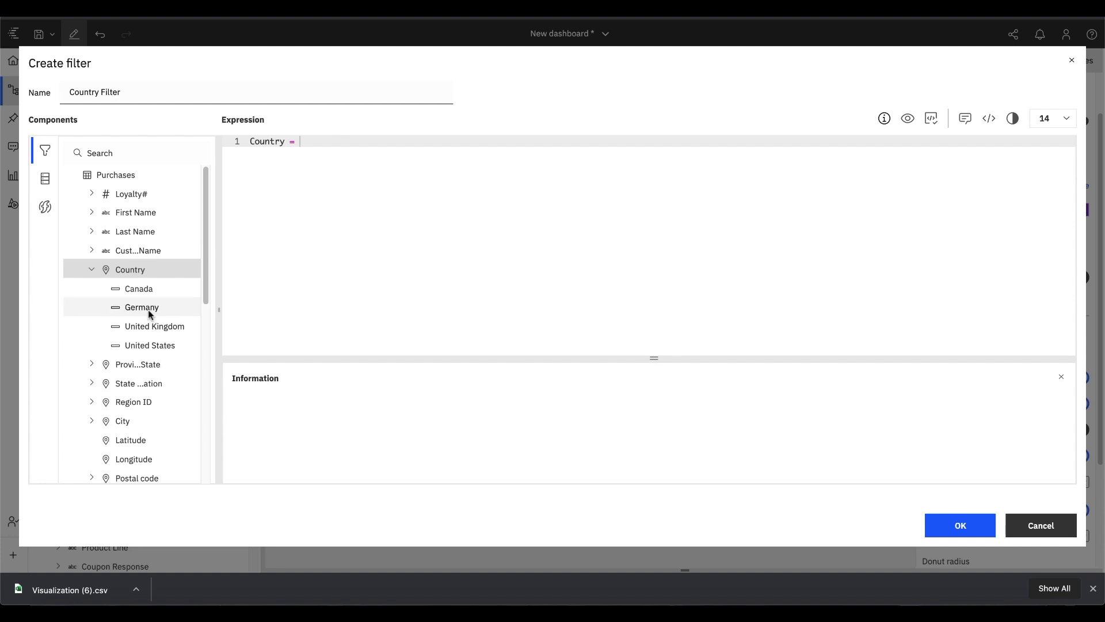
pyautogui.click(148, 308)
pyautogui.moveTo(373, 118); pyautogui.dragTo(317, 143)
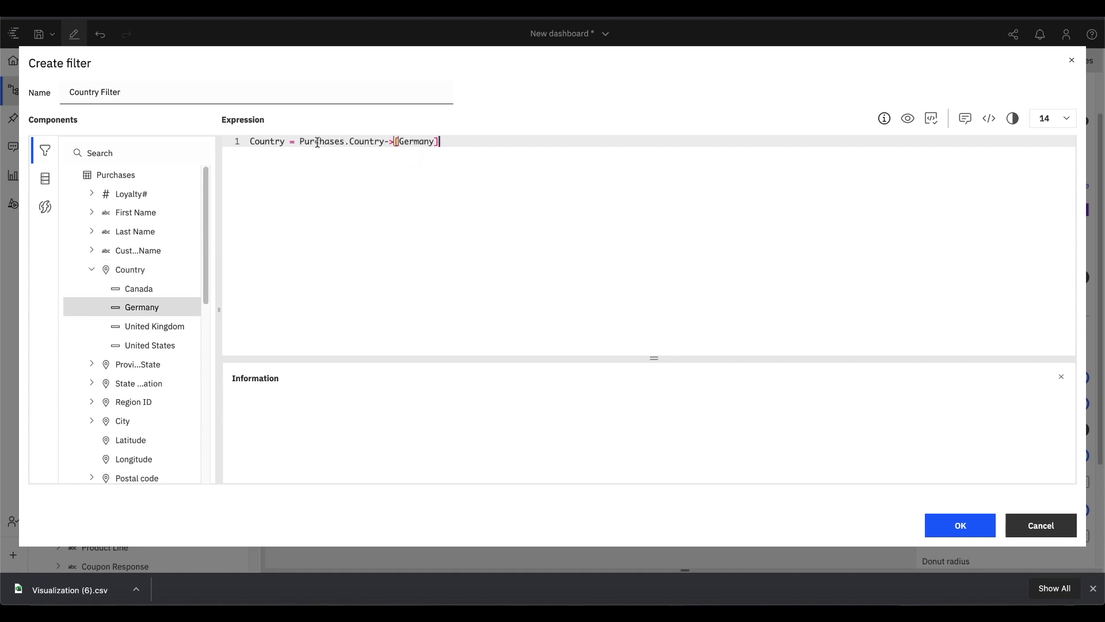
pyautogui.click(932, 514)
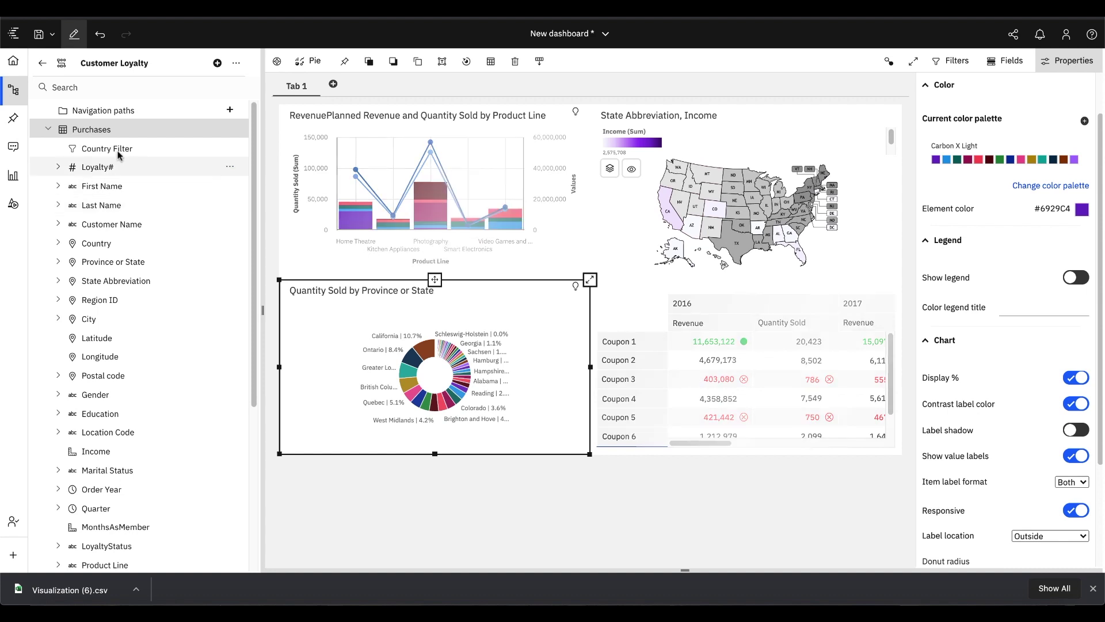
# - Drop Country Filter onto the donut so it shows only German states, then show its widget information
pyautogui.moveTo(108, 150); pyautogui.dragTo(430, 376)
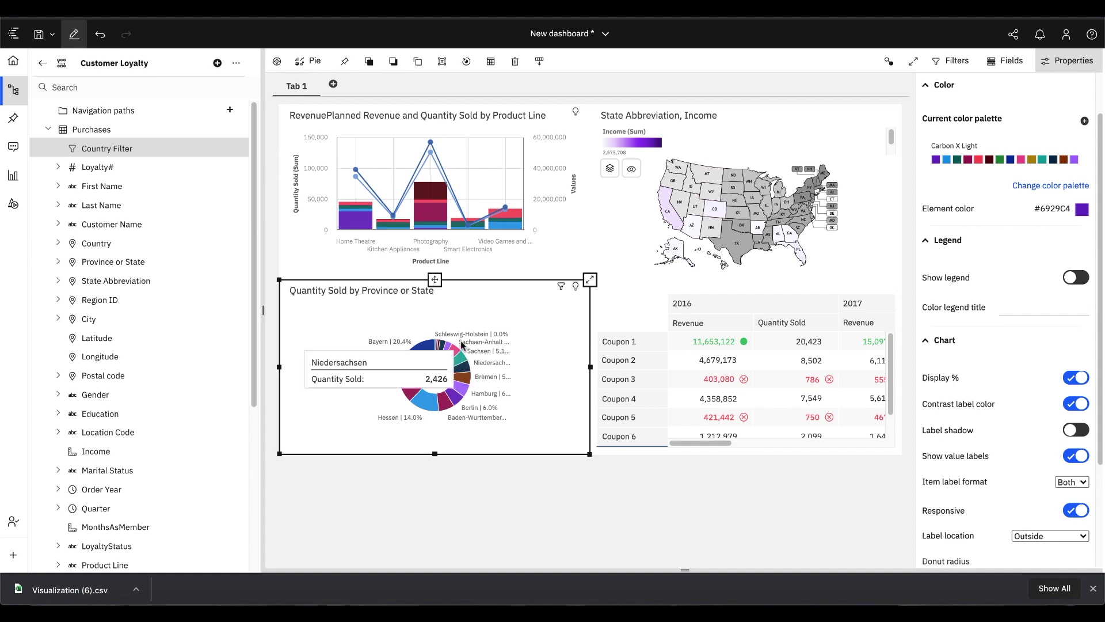
pyautogui.moveTo(409, 362)
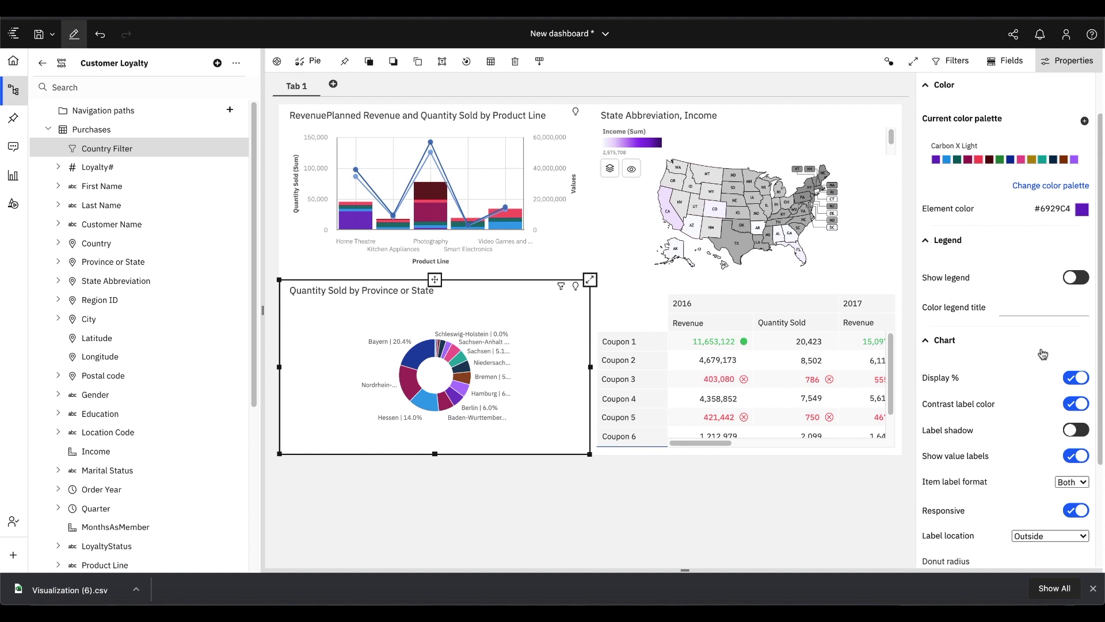
pyautogui.hotkey('ctrl', 'shift', 'i')
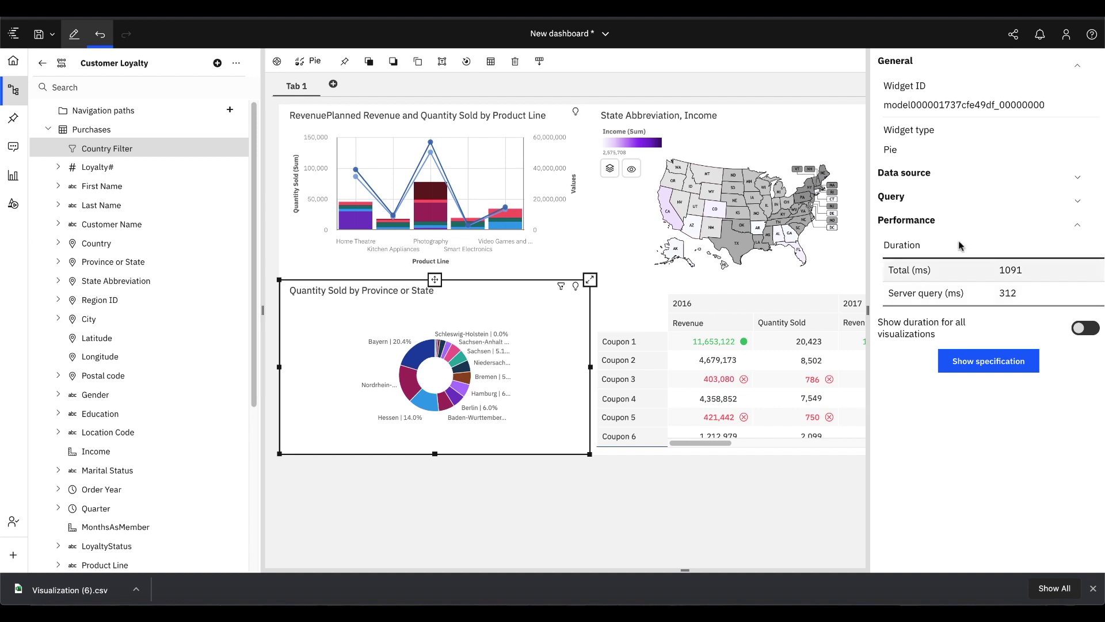
# - Fetch the donut's query and review its Native and Cognos SQL, then return to the dashboard properties
pyautogui.click(1077, 201)
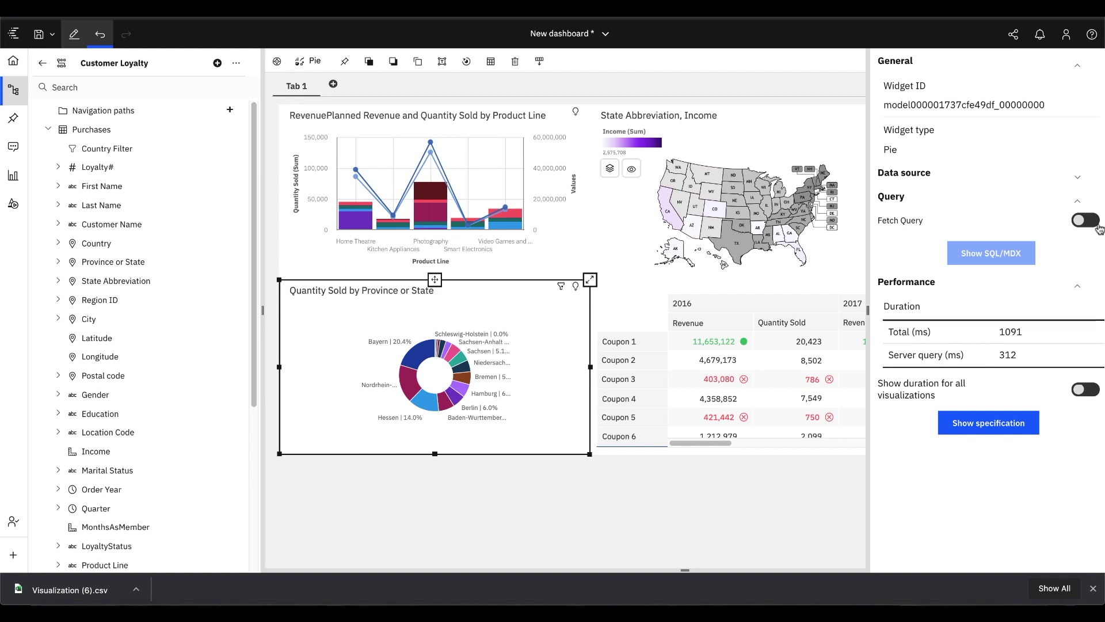
pyautogui.click(1085, 221)
pyautogui.click(991, 257)
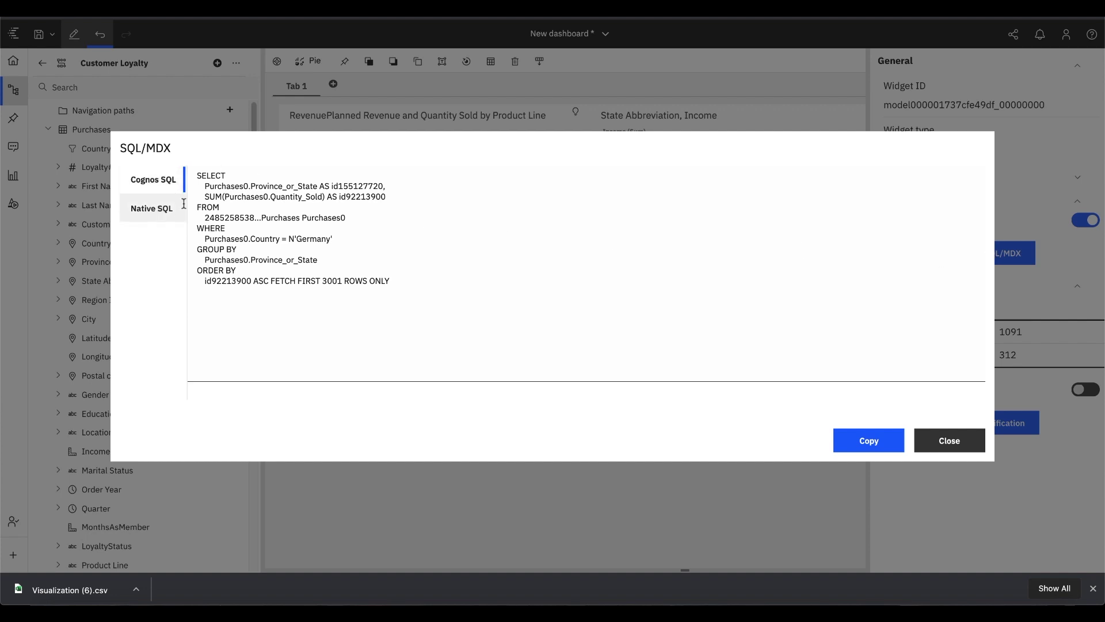
pyautogui.click(158, 208)
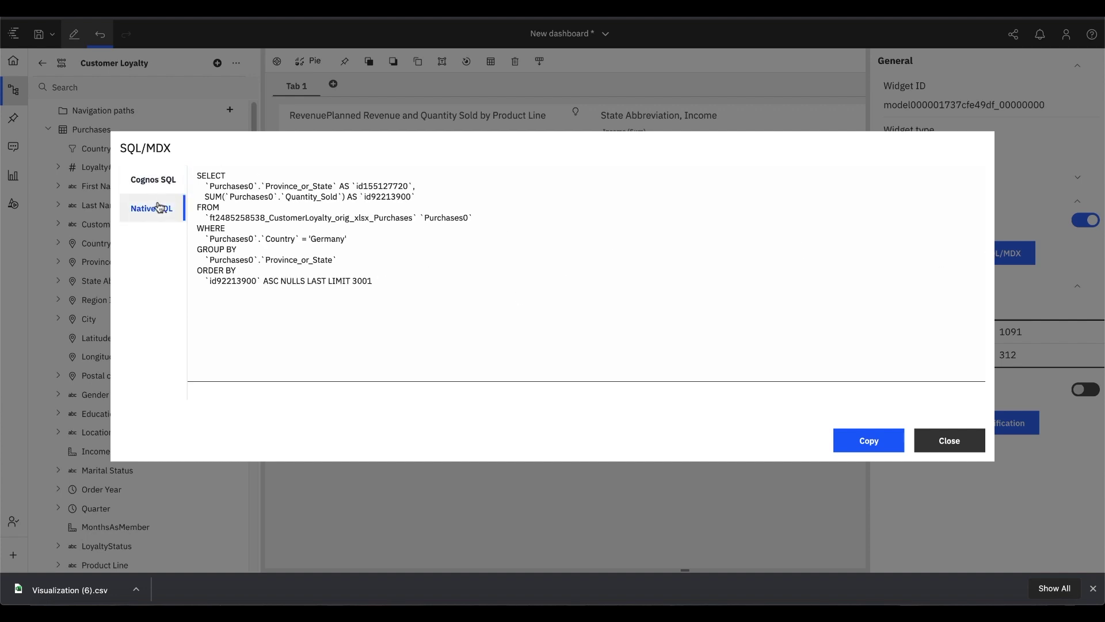
pyautogui.click(155, 181)
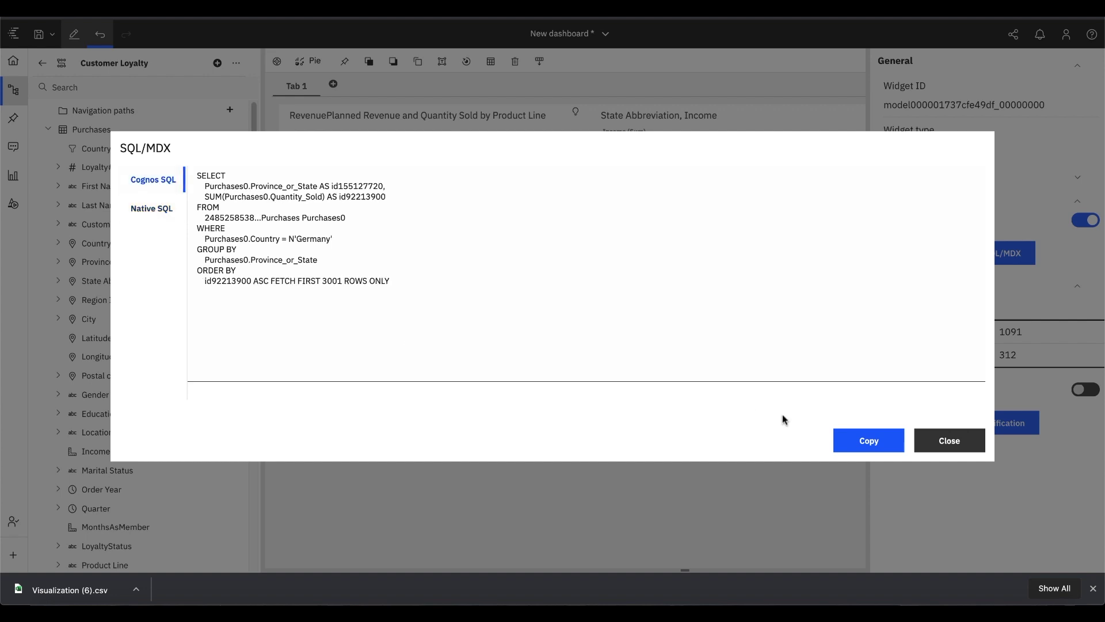
pyautogui.click(942, 441)
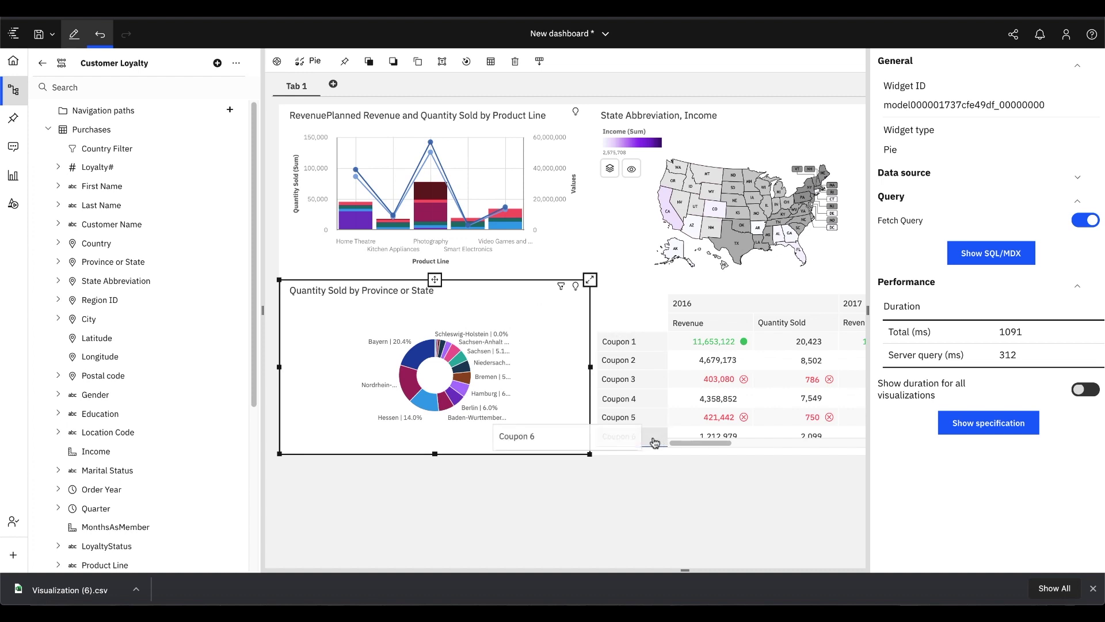
pyautogui.click(813, 504)
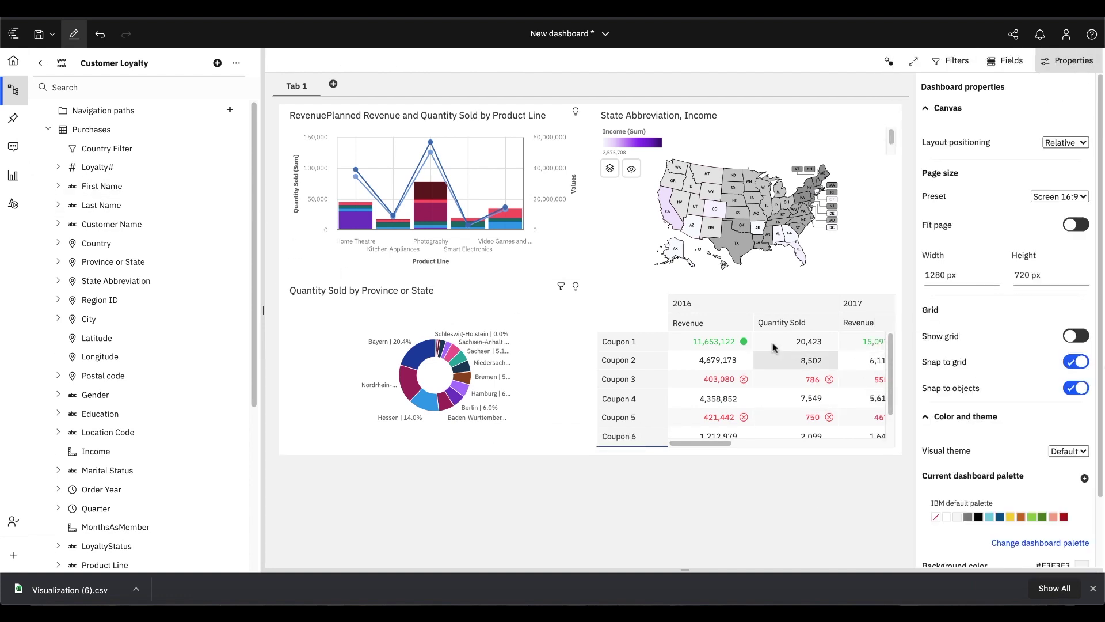
# - Create Tab 2 from the blank template and place an empty bullet chart on its canvas
pyautogui.click(333, 85)
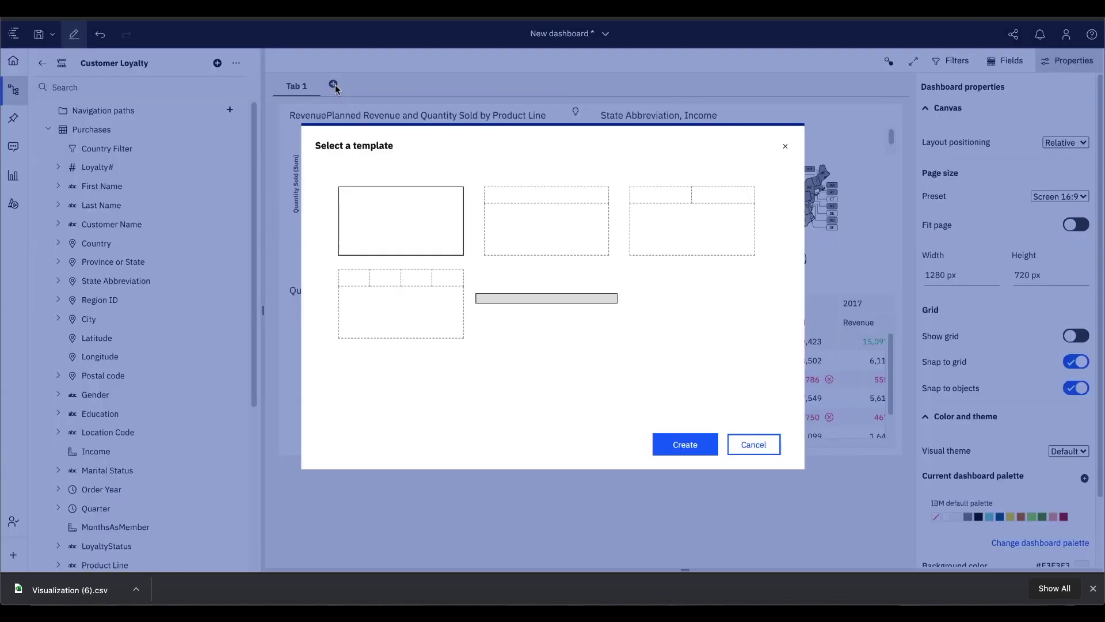
pyautogui.click(685, 446)
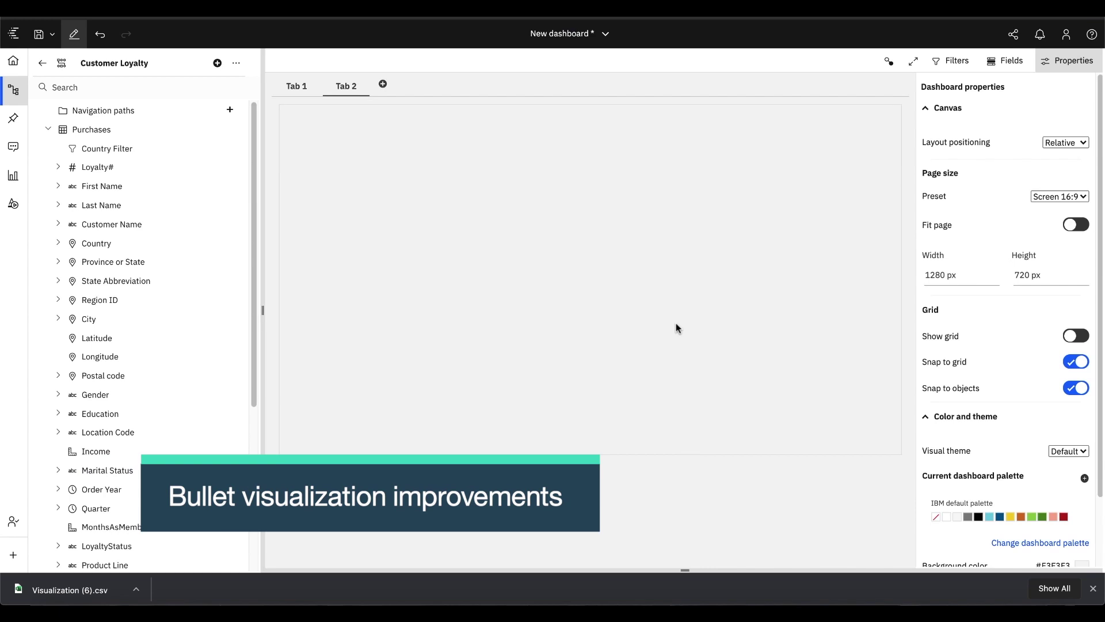
pyautogui.click(13, 175)
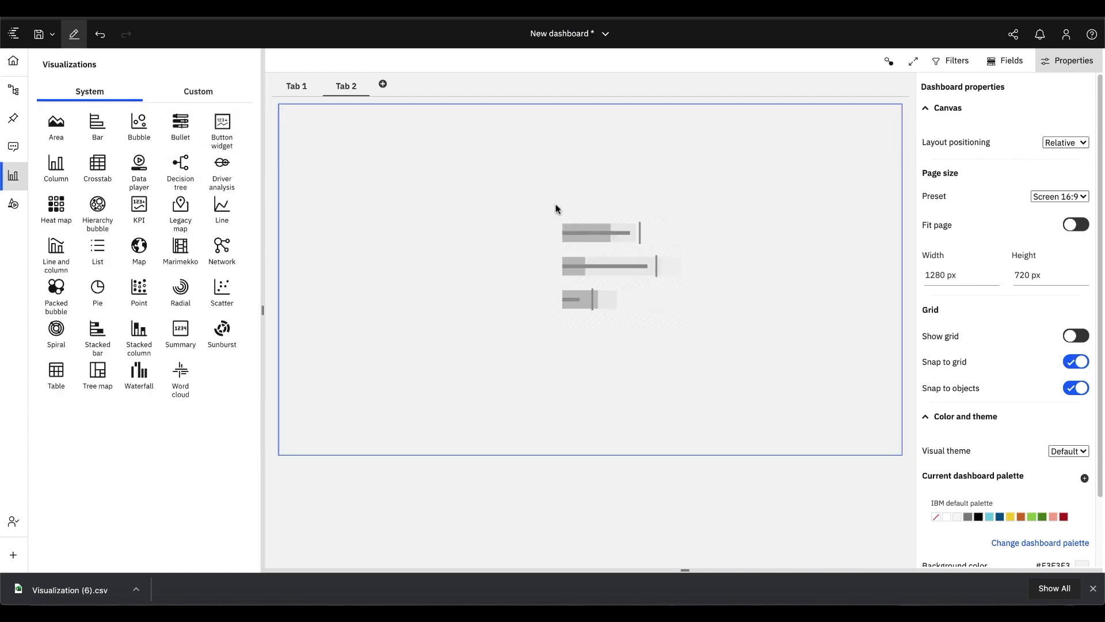
pyautogui.moveTo(556, 208); pyautogui.dragTo(348, 128)
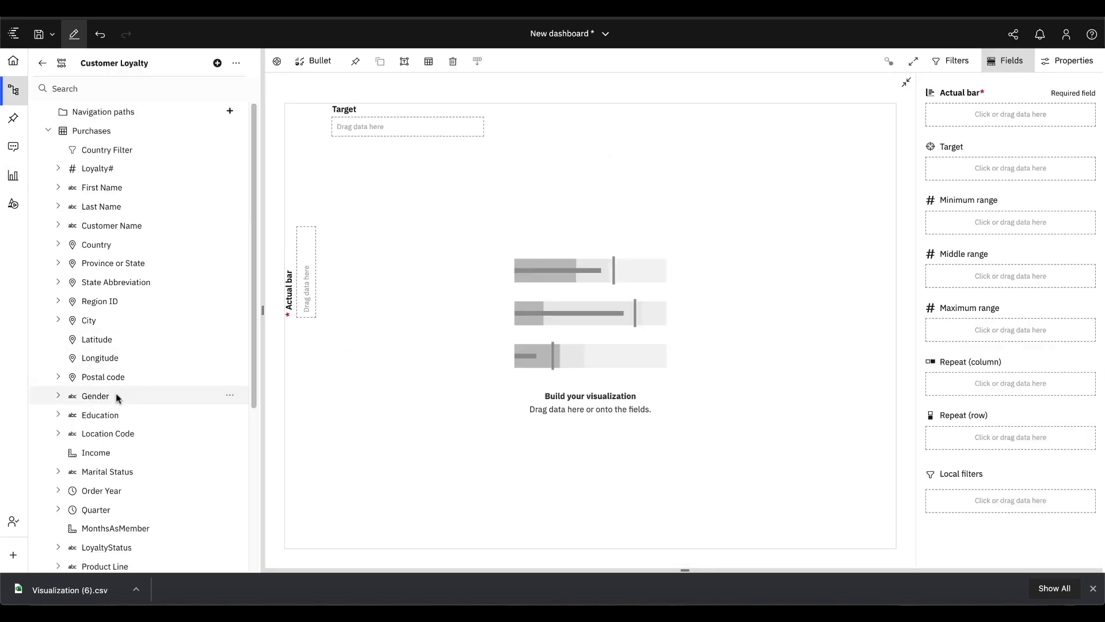
pyautogui.scroll(-2, 106, 305)
pyautogui.scroll(-3, 107, 310)
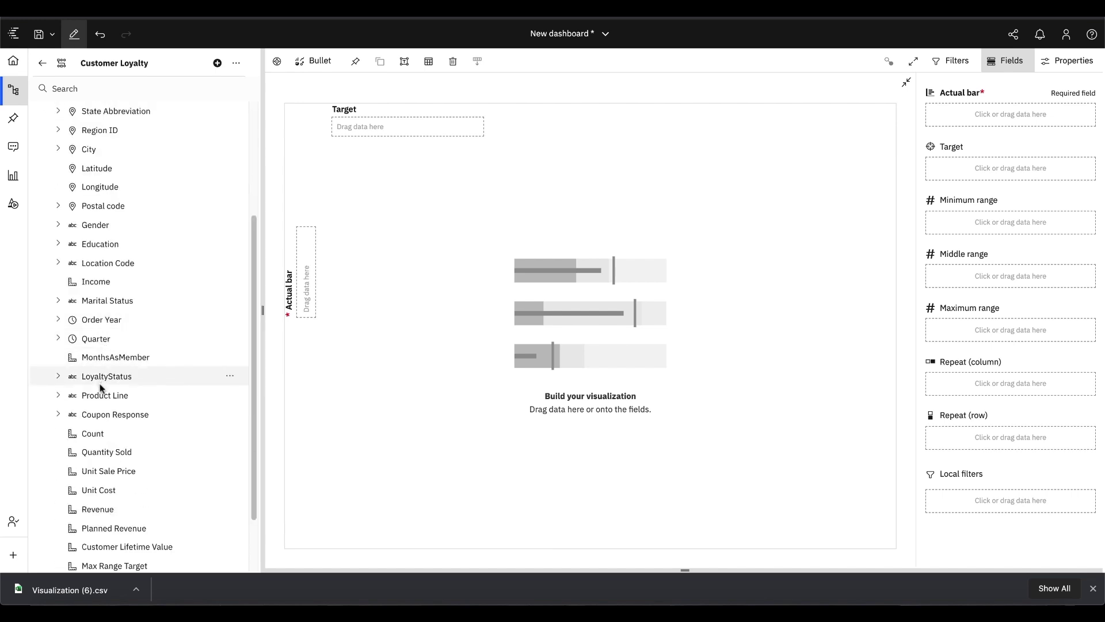
pyautogui.scroll(-2, 91, 345)
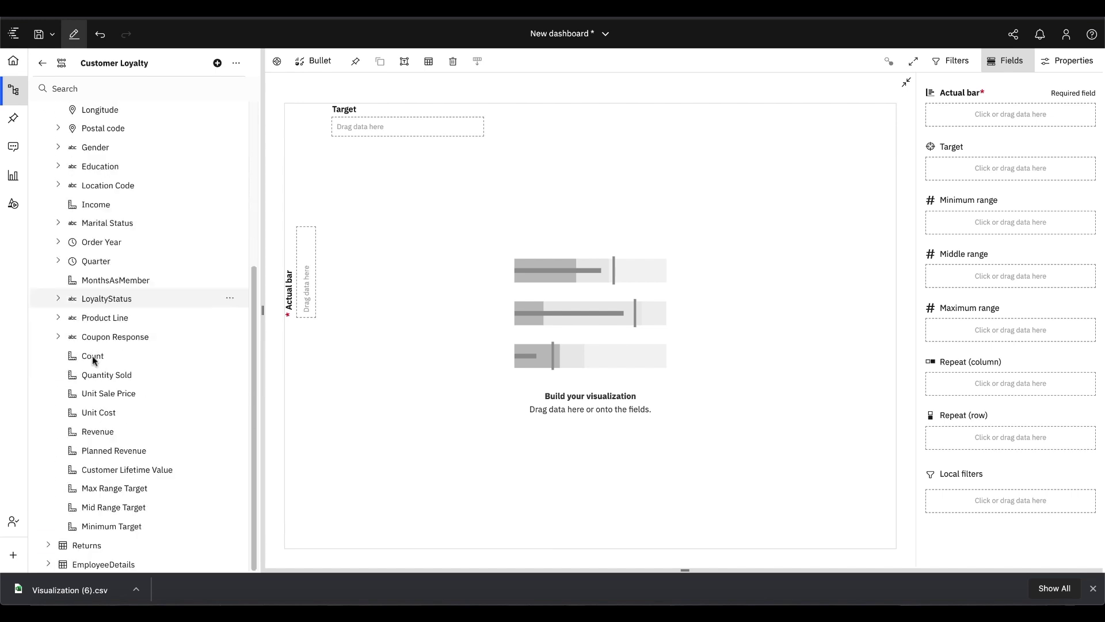
# - Set Revenue as actual and Planned Revenue as target, with Minimum, Mid Range and Max Range Target ranges
pyautogui.moveTo(98, 436); pyautogui.dragTo(309, 293)
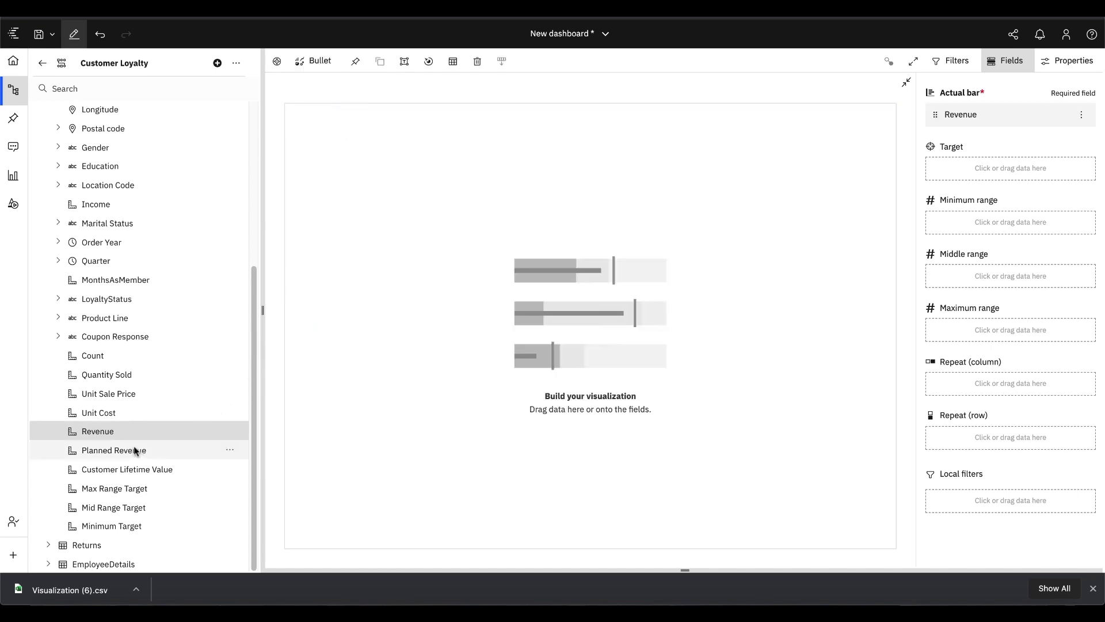
pyautogui.moveTo(211, 443); pyautogui.dragTo(966, 173)
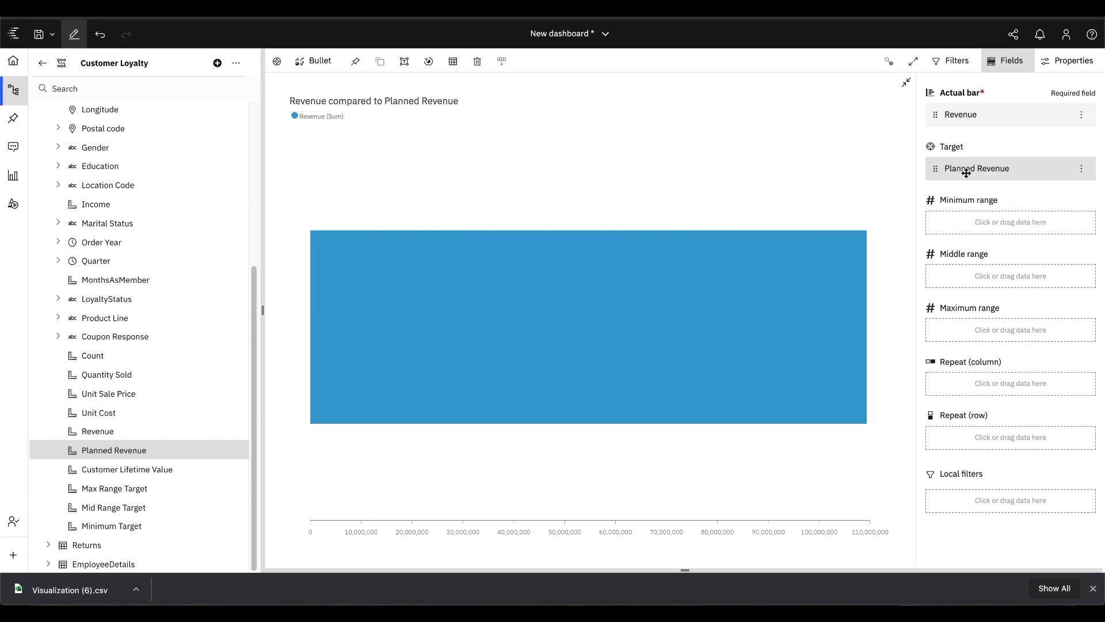
pyautogui.click(1002, 229)
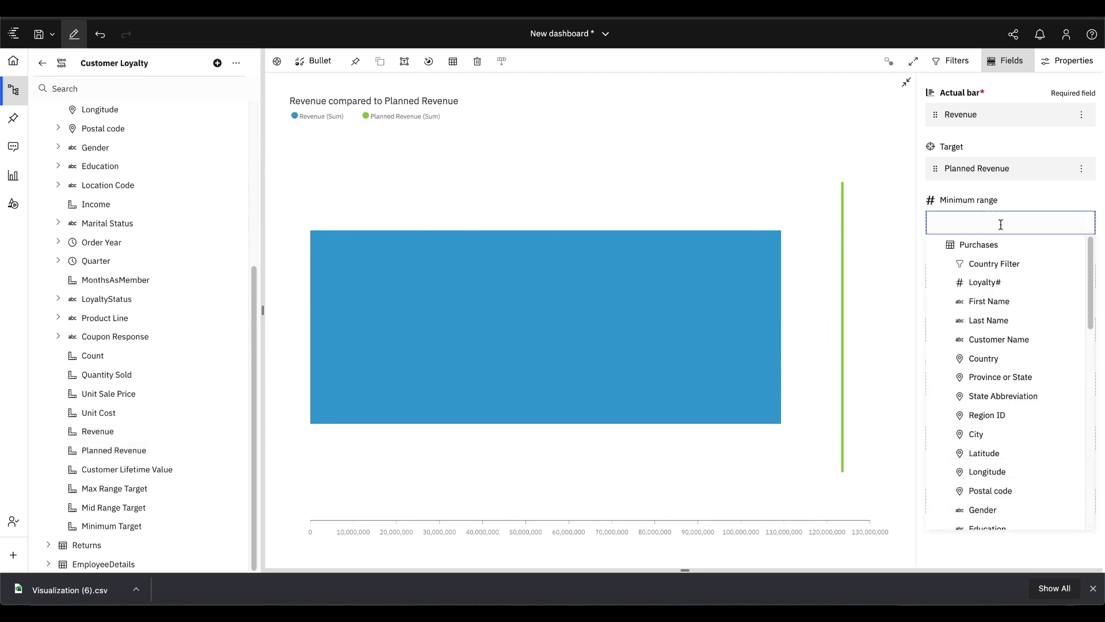
pyautogui.write('mi')
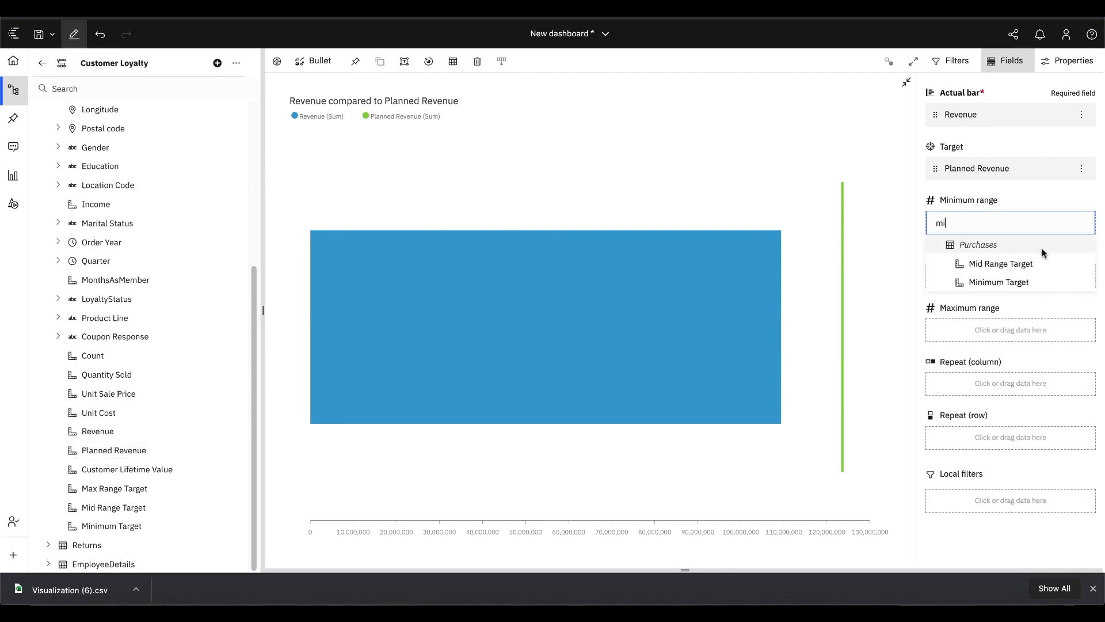
pyautogui.click(996, 282)
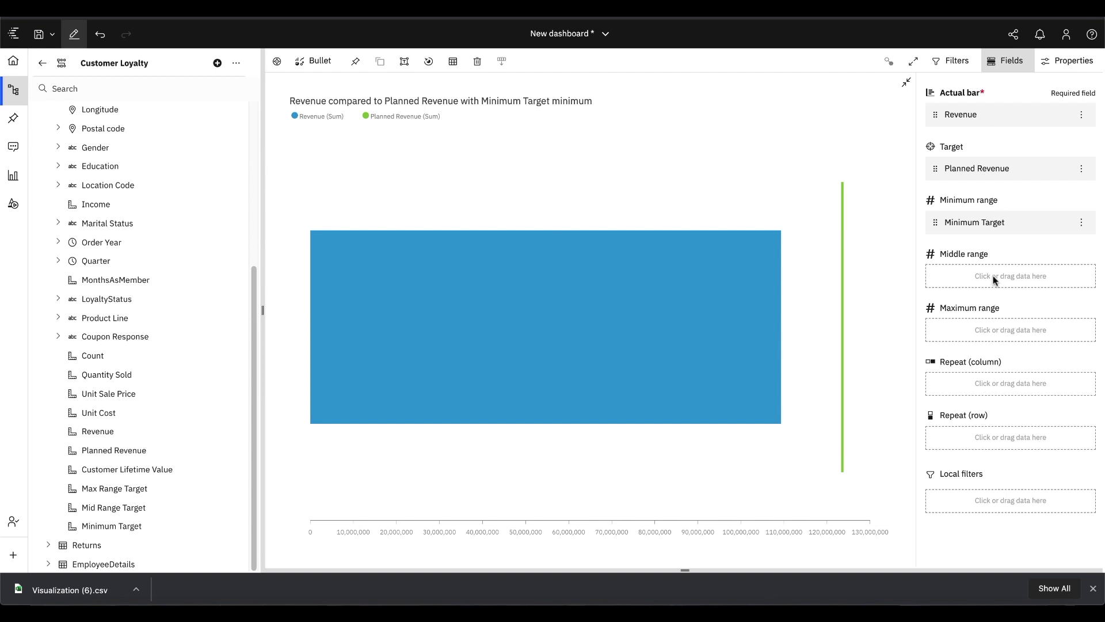
pyautogui.click(995, 279)
pyautogui.write('mid')
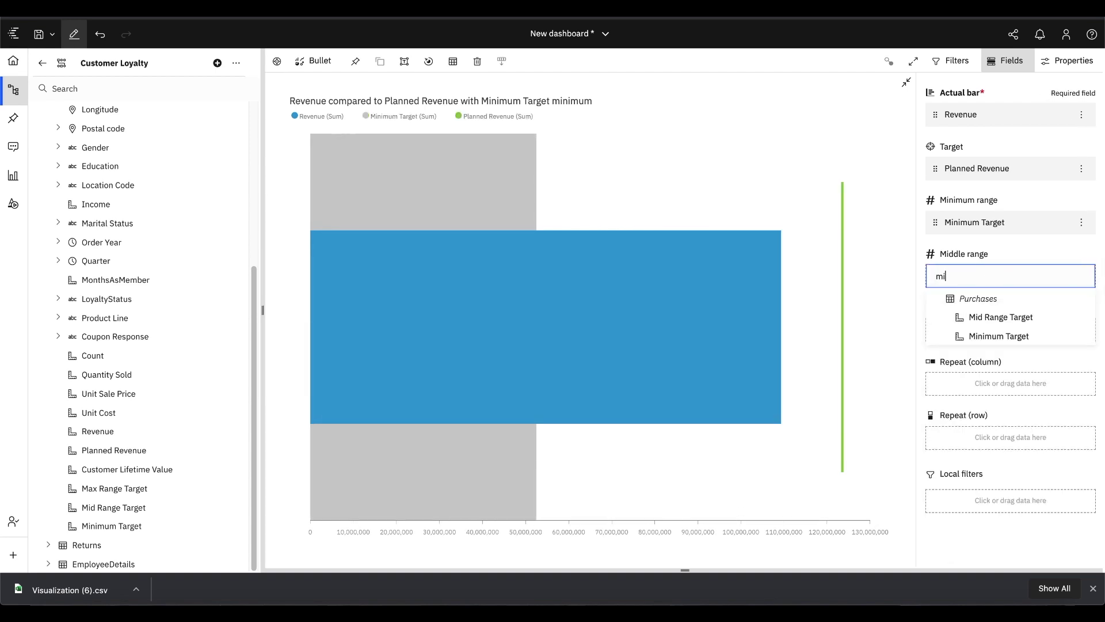
pyautogui.click(1033, 316)
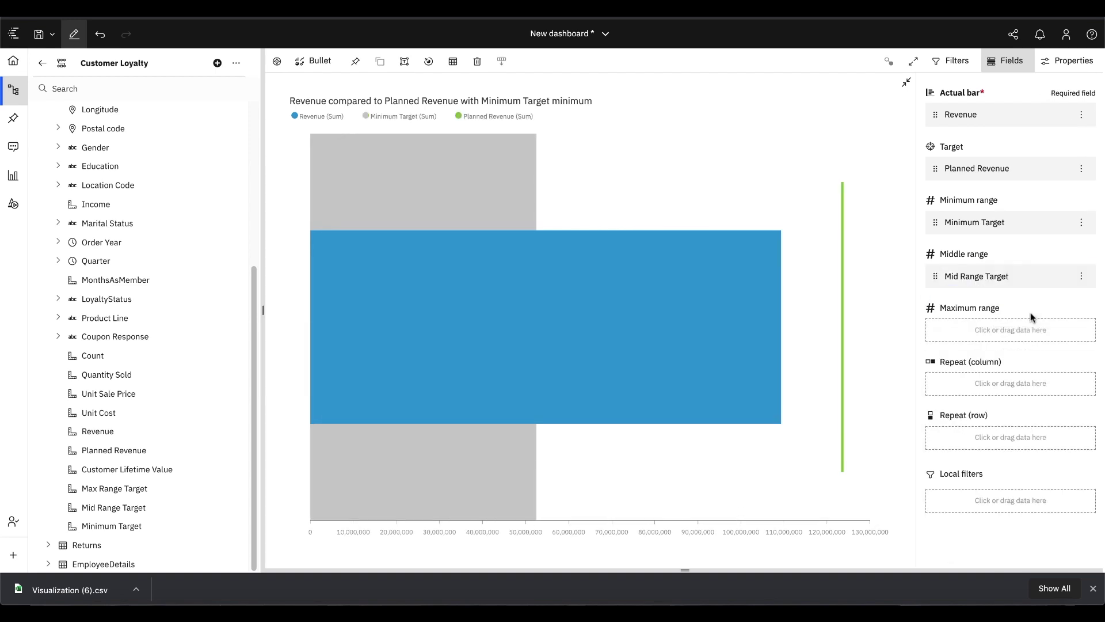
pyautogui.click(974, 327)
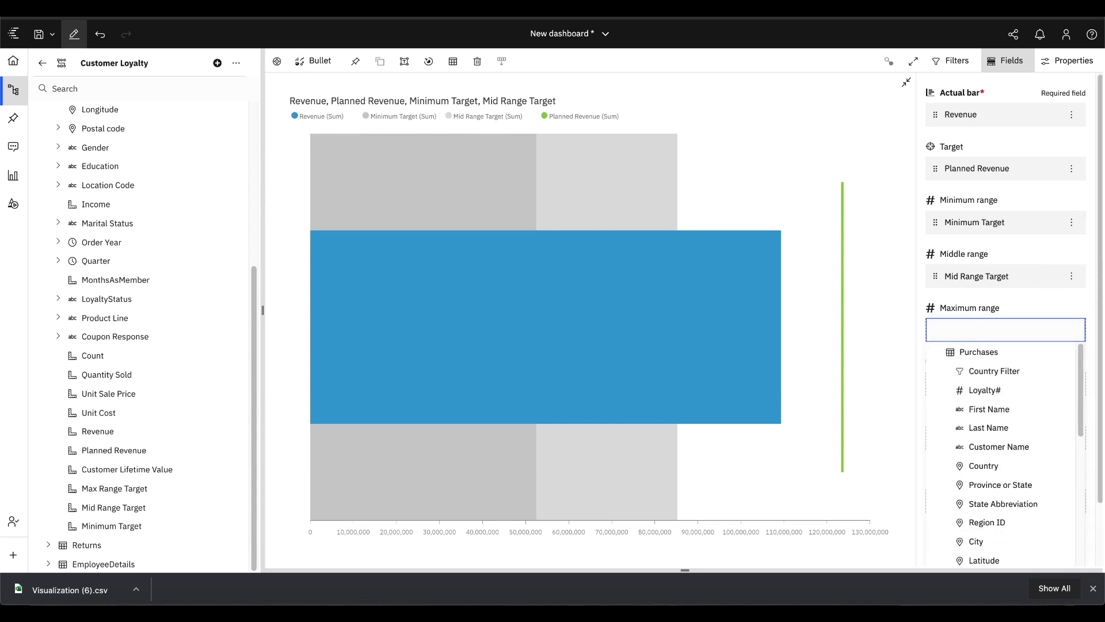
pyautogui.write('max')
pyautogui.click(984, 372)
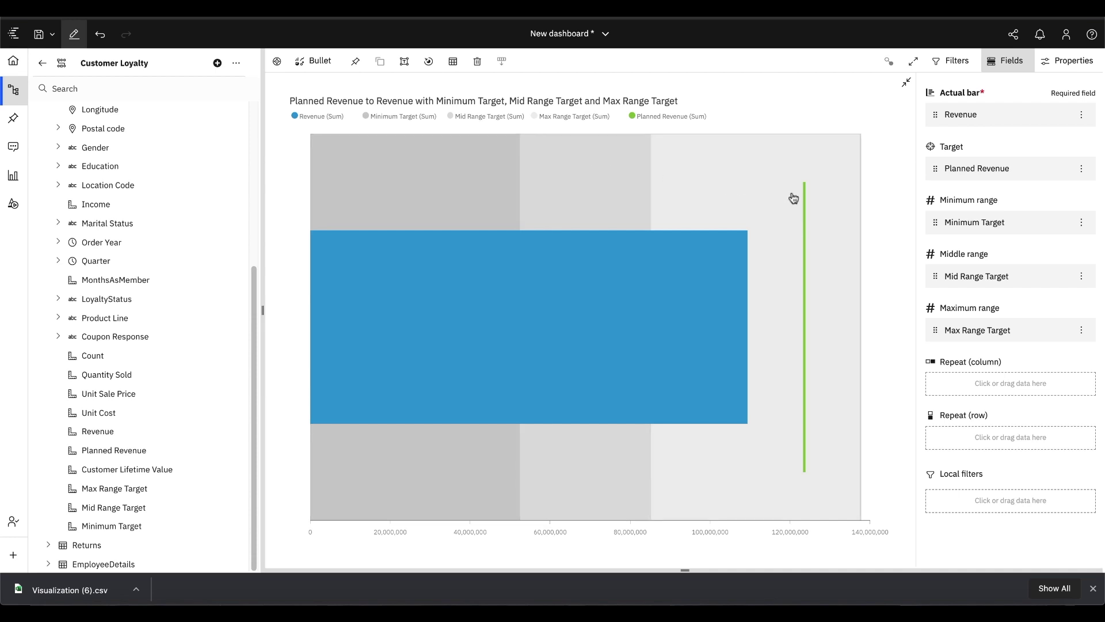
# - Repeat the bullet chart in rows for each Product Line
pyautogui.moveTo(794, 197)
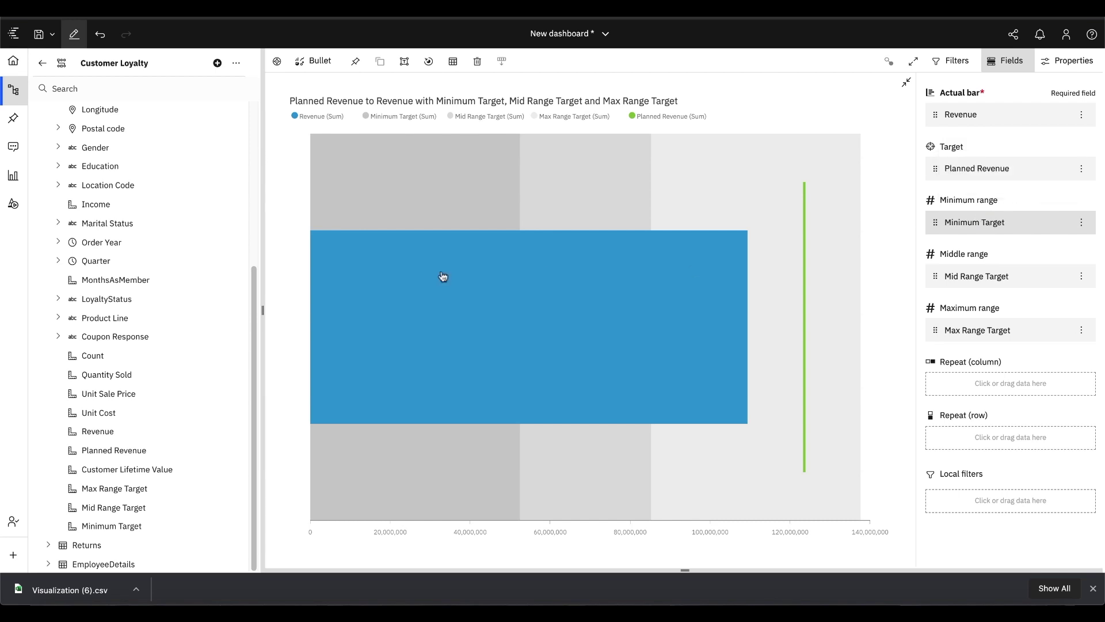
pyautogui.moveTo(113, 318); pyautogui.dragTo(1001, 434)
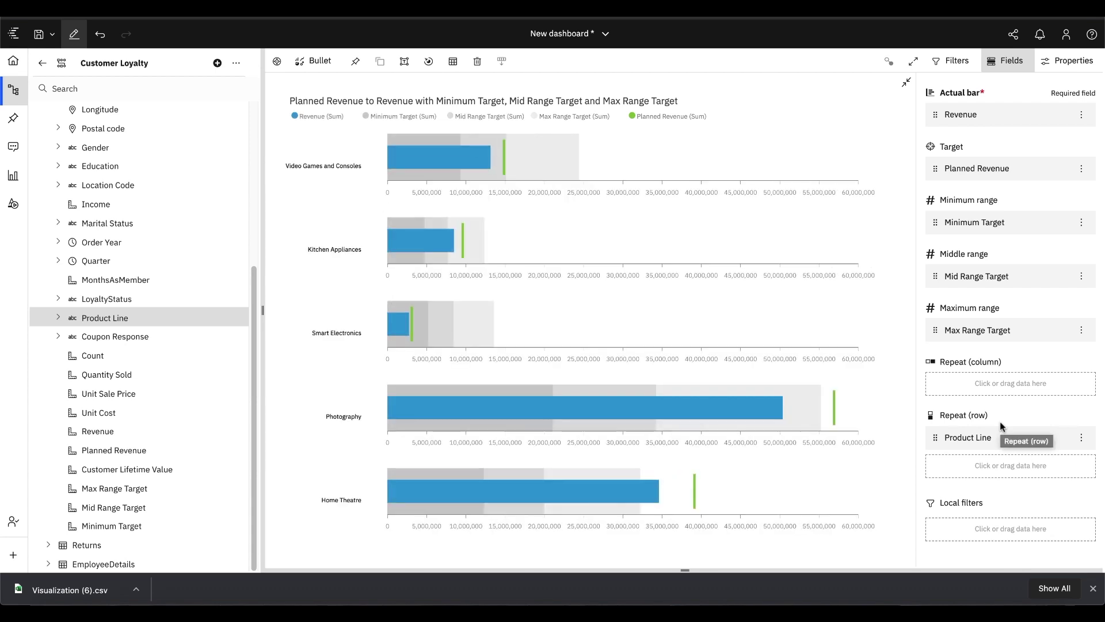
pyautogui.click(1058, 62)
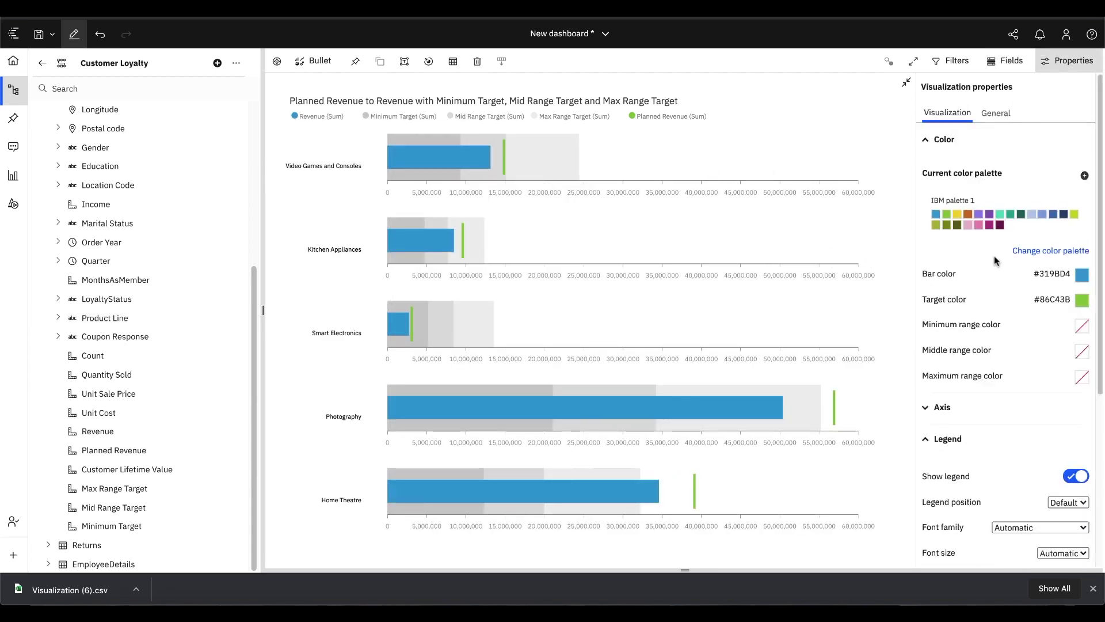
# - Apply the custom Carbon X Light colour palette to the bullet chart
pyautogui.click(1065, 255)
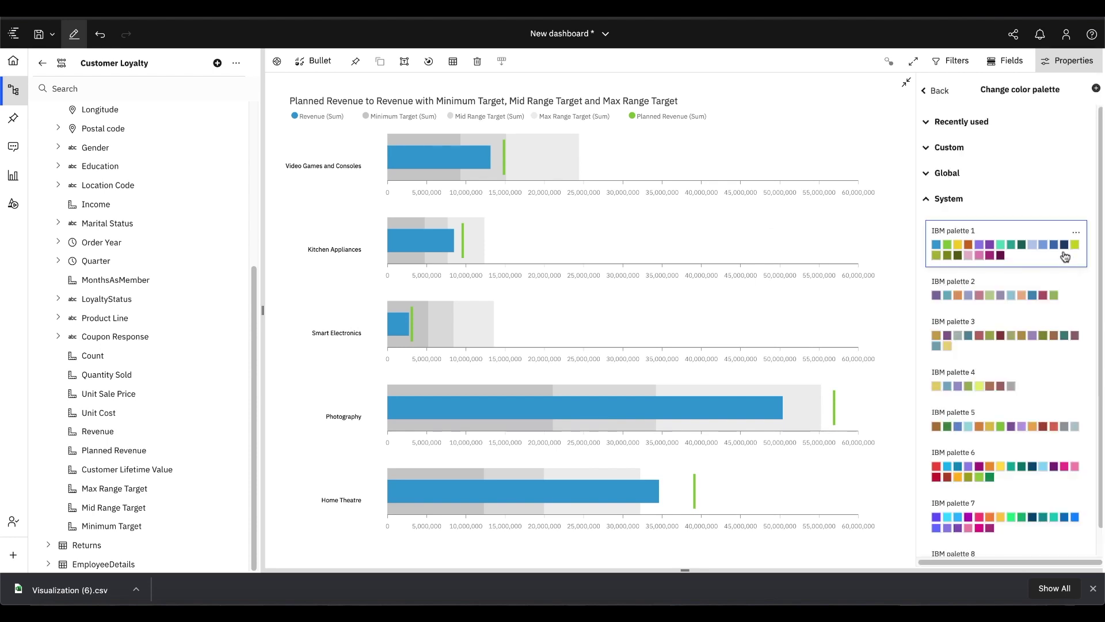
pyautogui.click(955, 152)
pyautogui.click(970, 176)
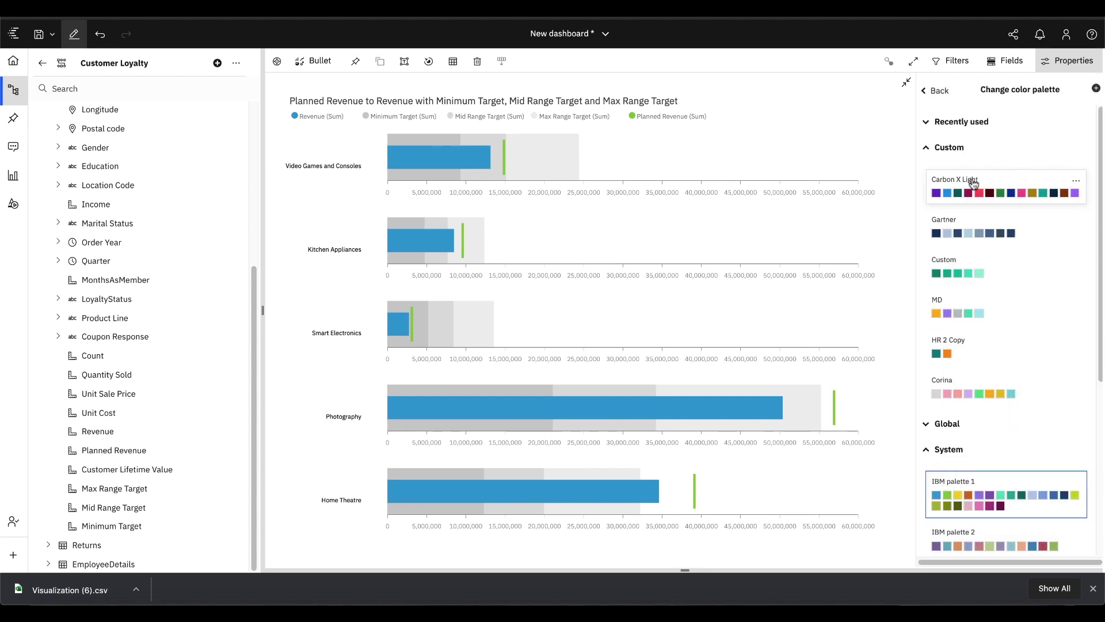
pyautogui.click(936, 89)
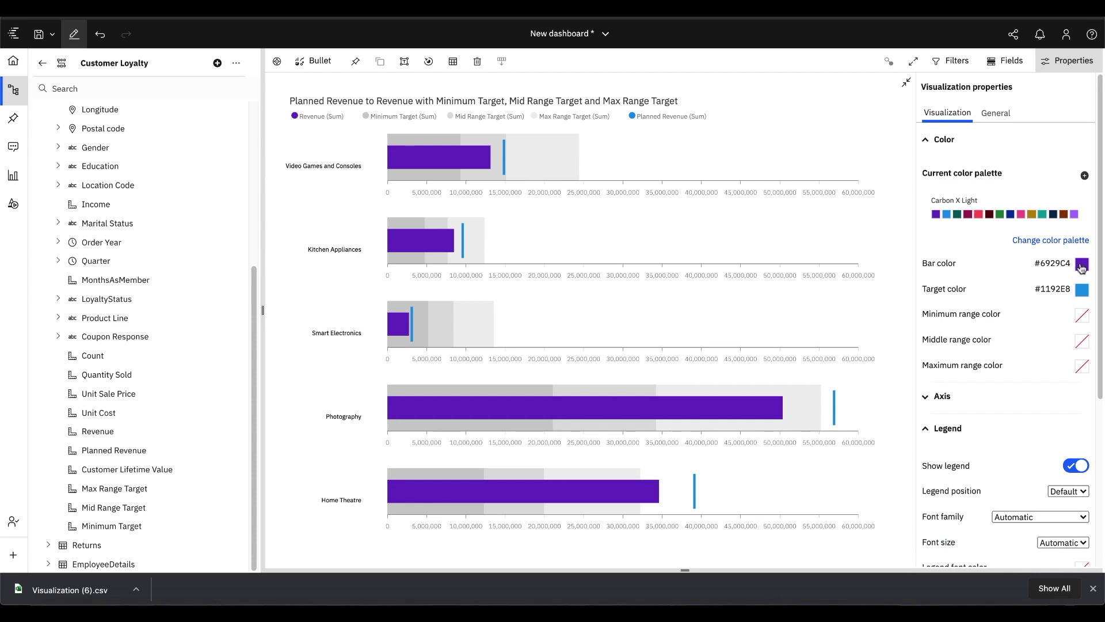
# - Colour targets red and minimum, middle, maximum bands dark red, yellow, green, then restore tile size
pyautogui.click(1082, 290)
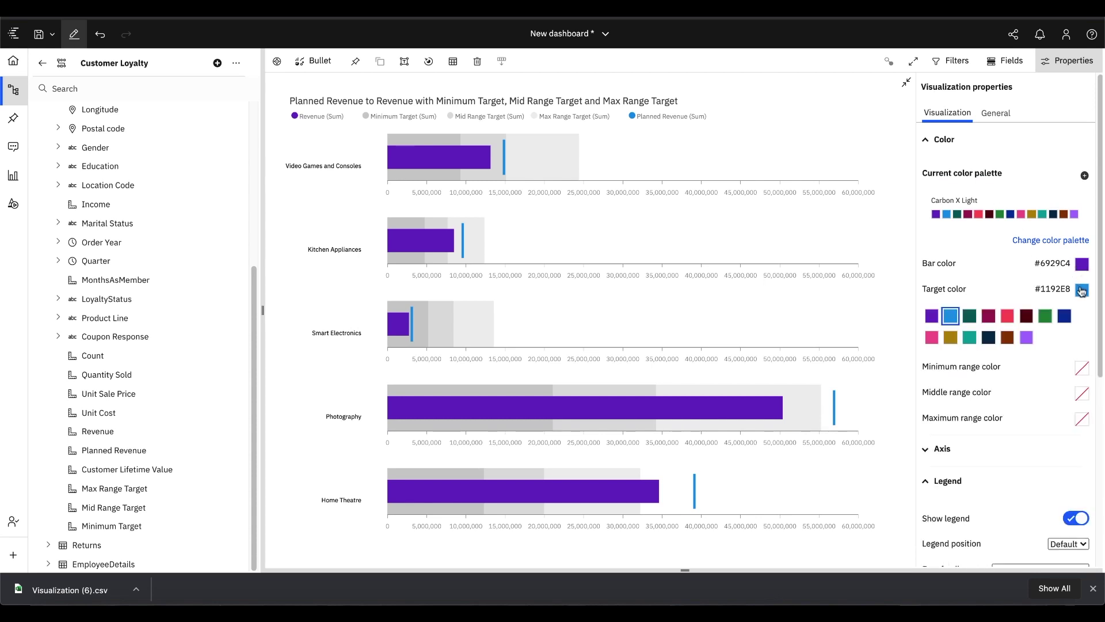
pyautogui.click(1008, 315)
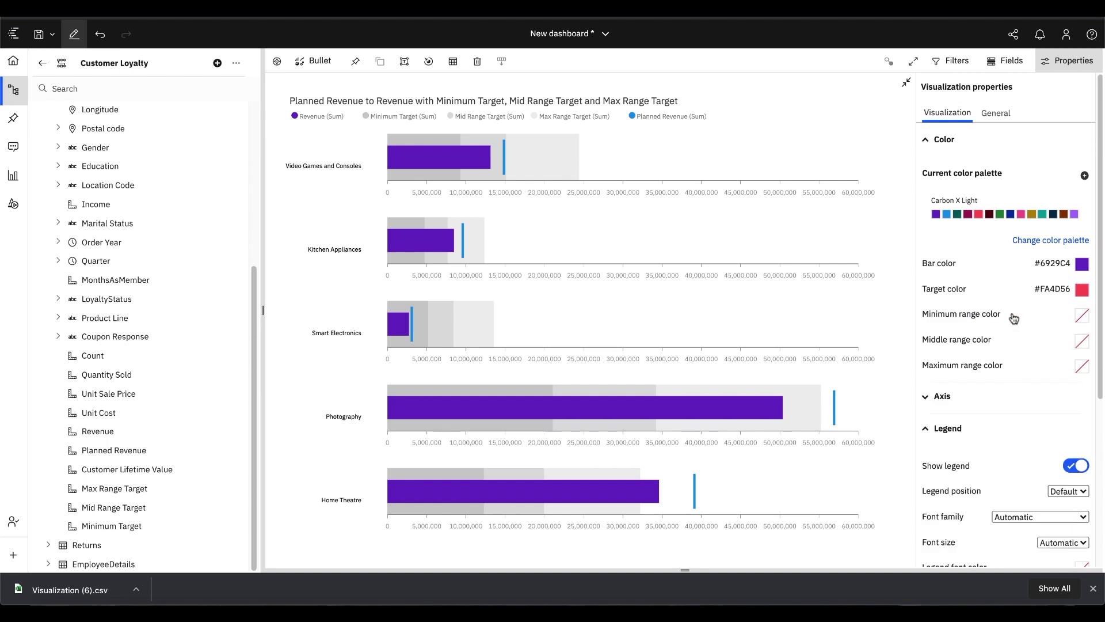
pyautogui.click(1082, 317)
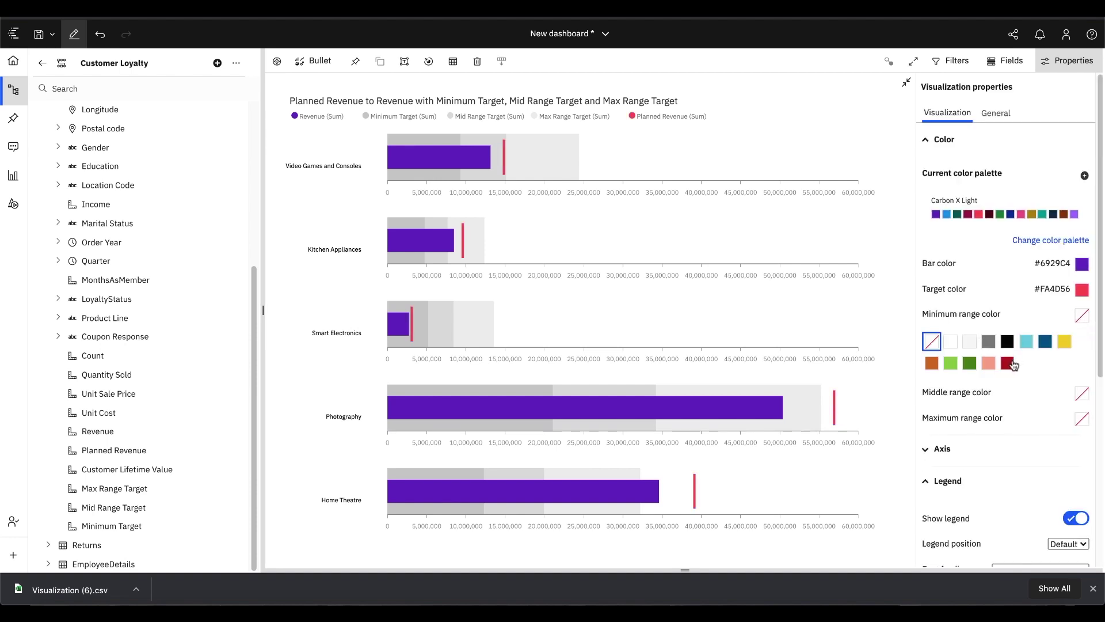
pyautogui.click(1008, 364)
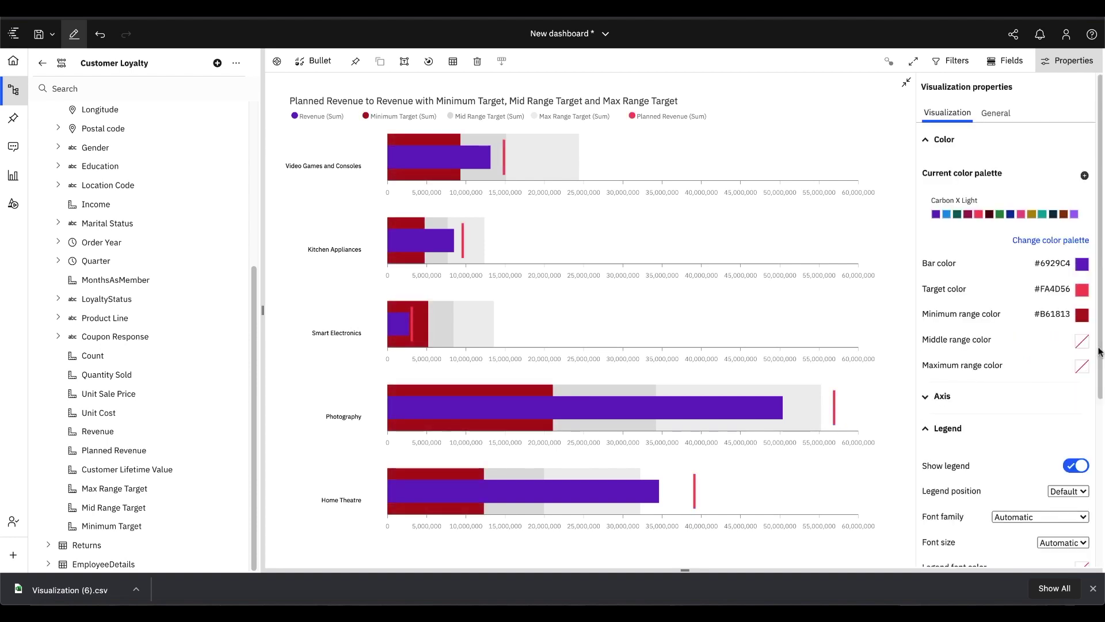
pyautogui.click(1081, 341)
pyautogui.click(1063, 372)
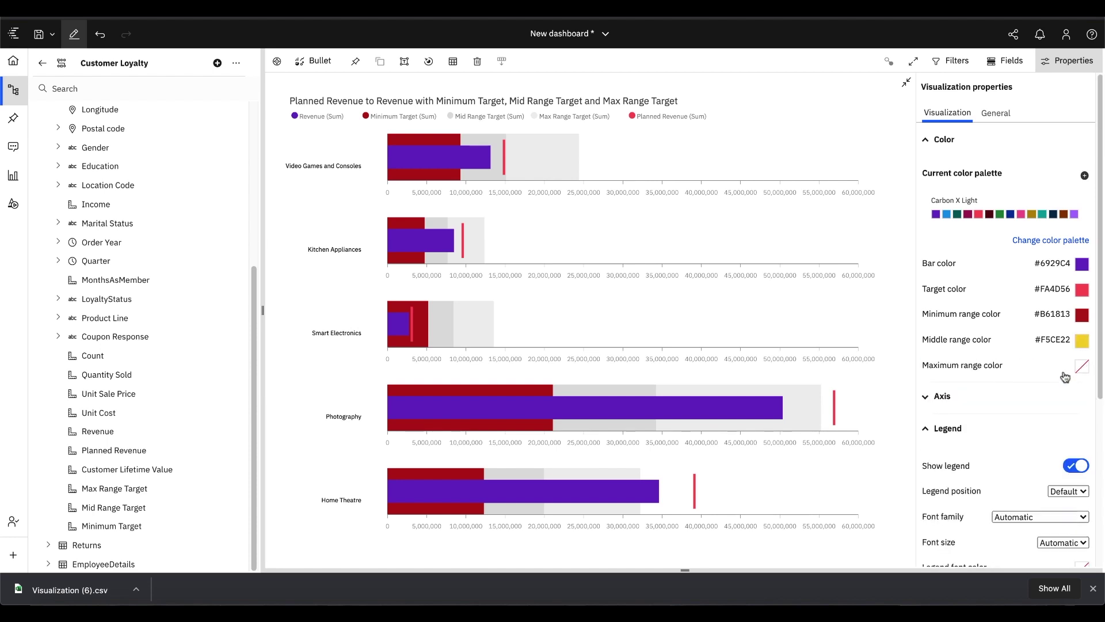
pyautogui.click(1080, 368)
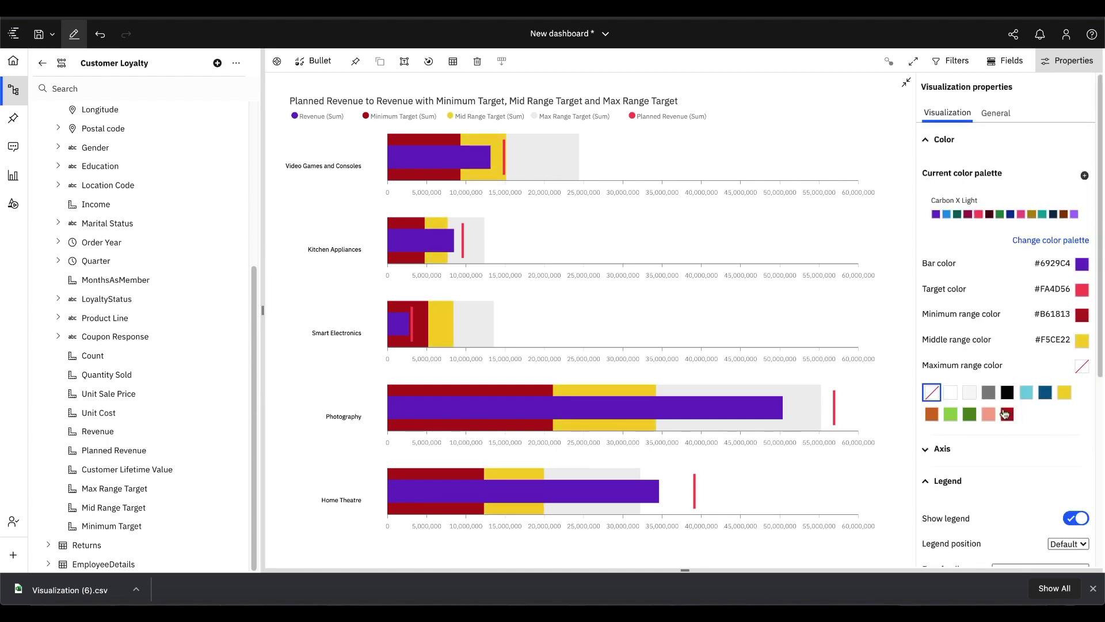
pyautogui.click(971, 416)
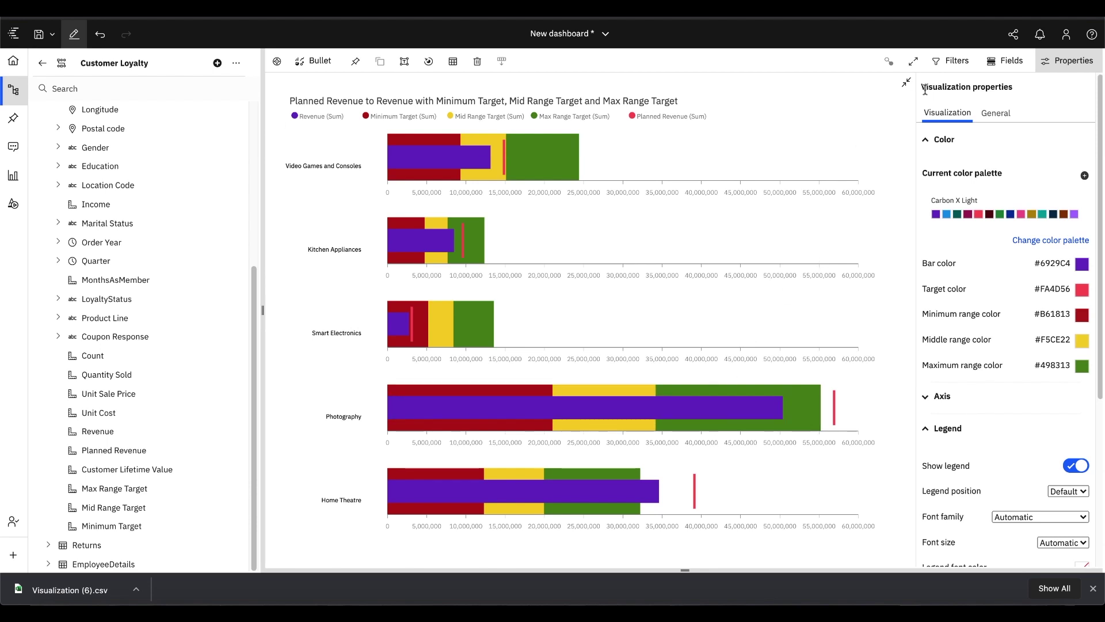
pyautogui.click(906, 84)
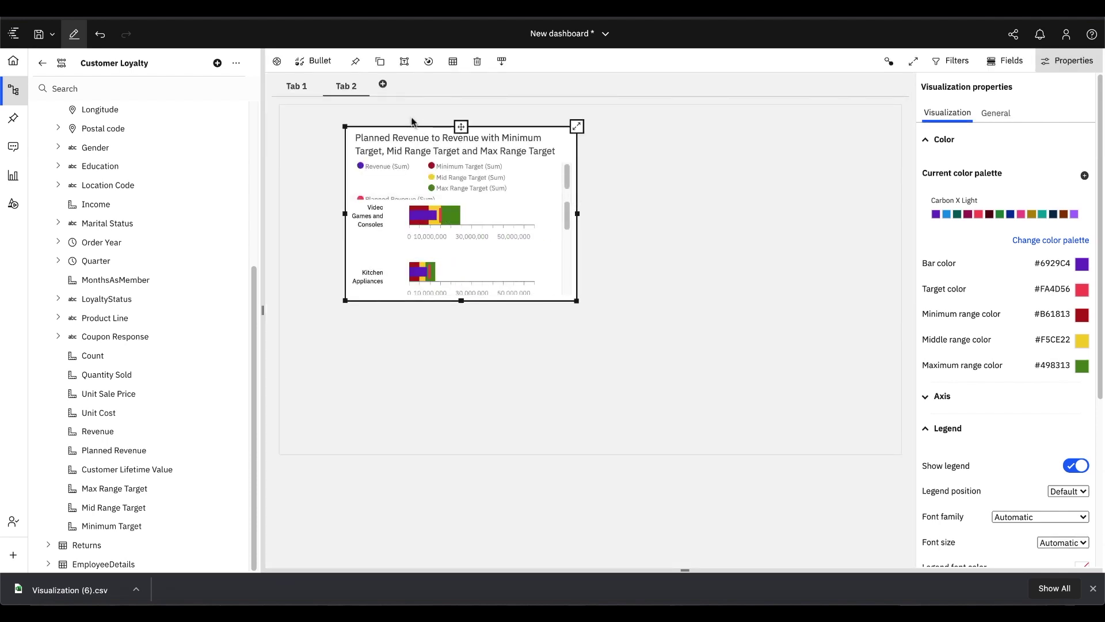
pyautogui.moveTo(411, 121); pyautogui.dragTo(404, 118)
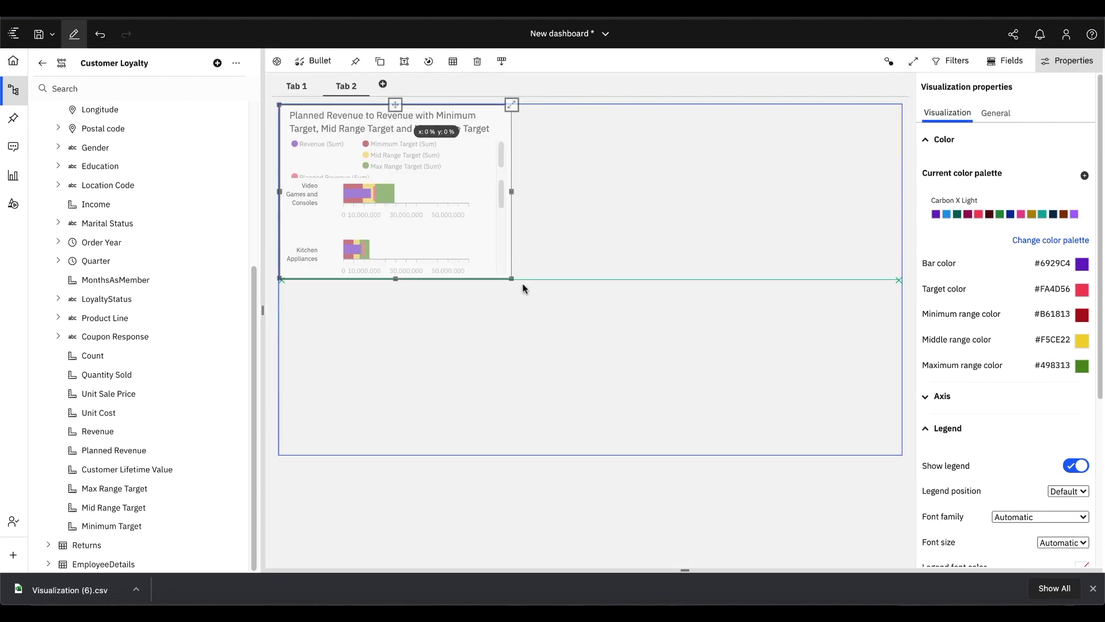
pyautogui.moveTo(523, 288); pyautogui.dragTo(726, 459)
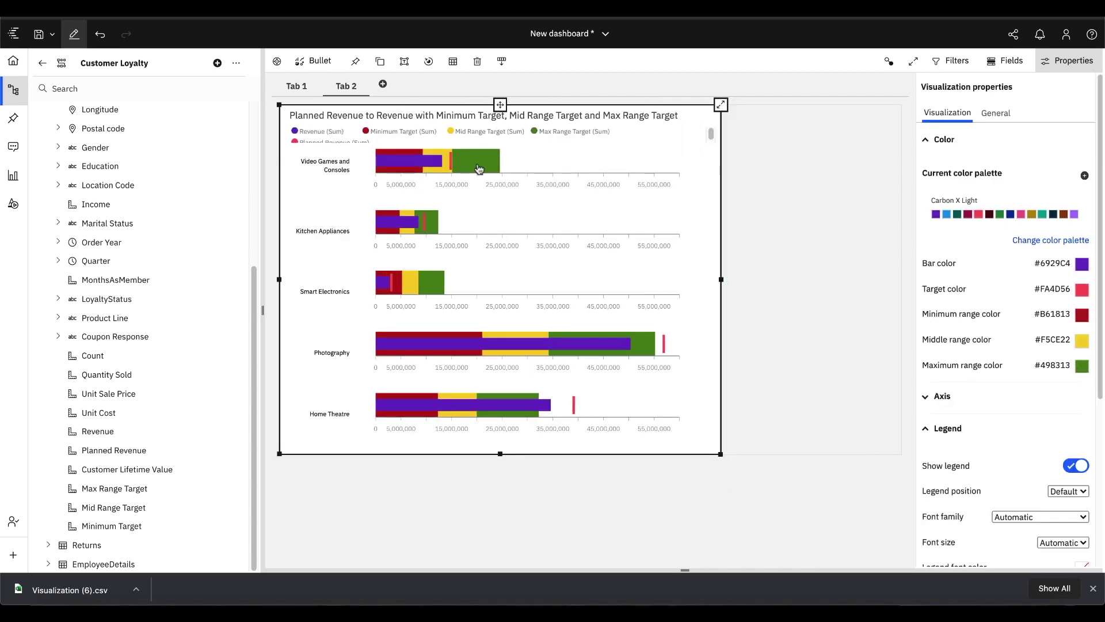
pyautogui.moveTo(338, 183)
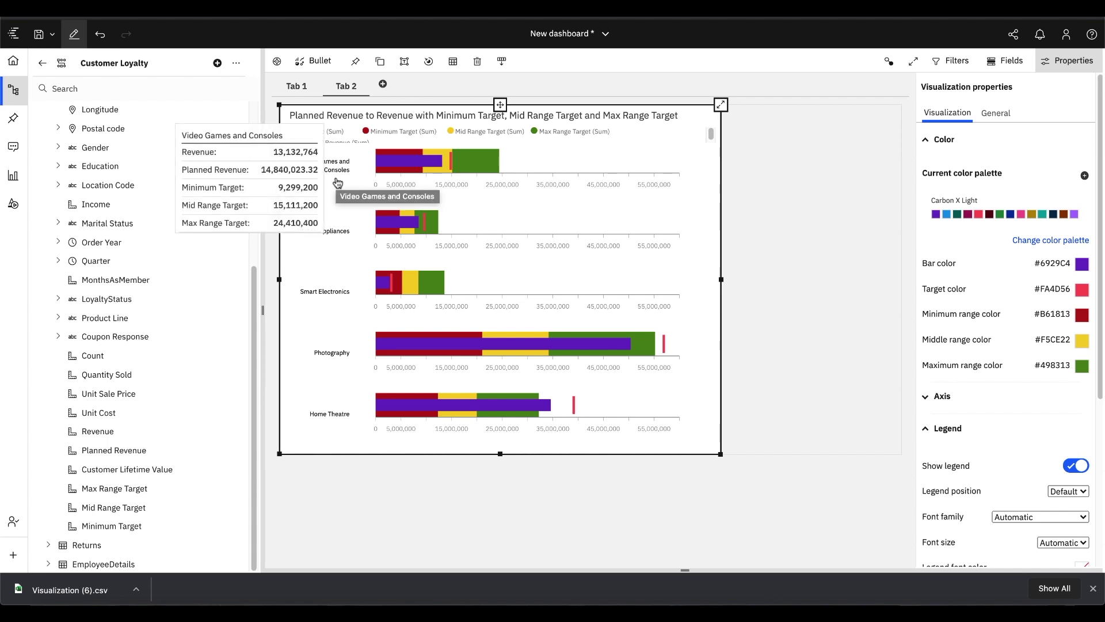
pyautogui.click(297, 86)
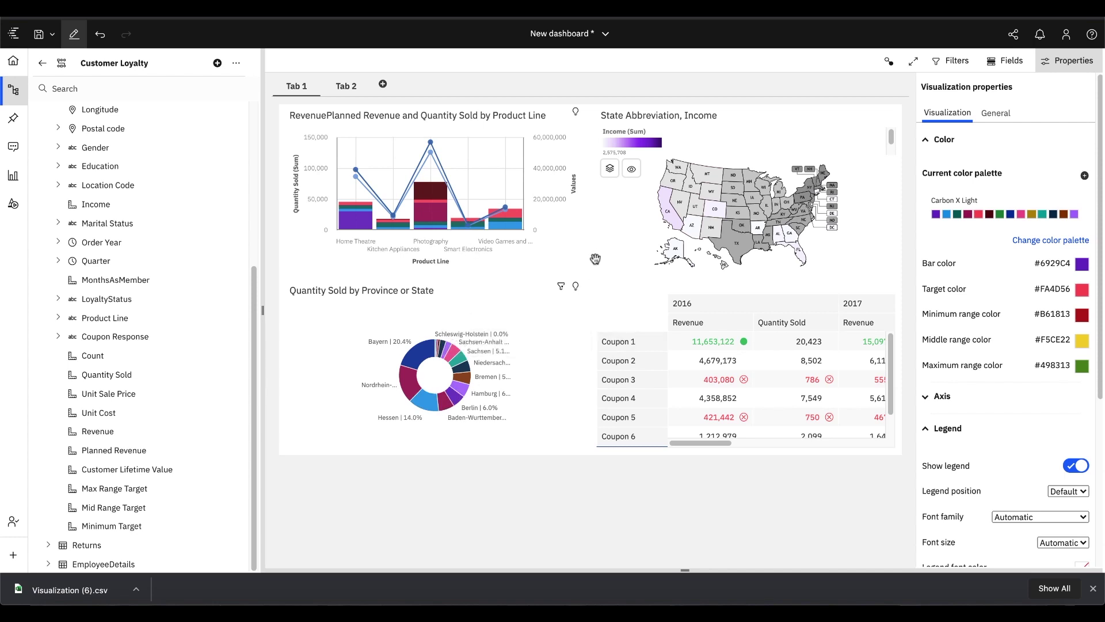
# - Hide the Properties and data panels, then choose to save the dashboard as a template
pyautogui.click(1071, 60)
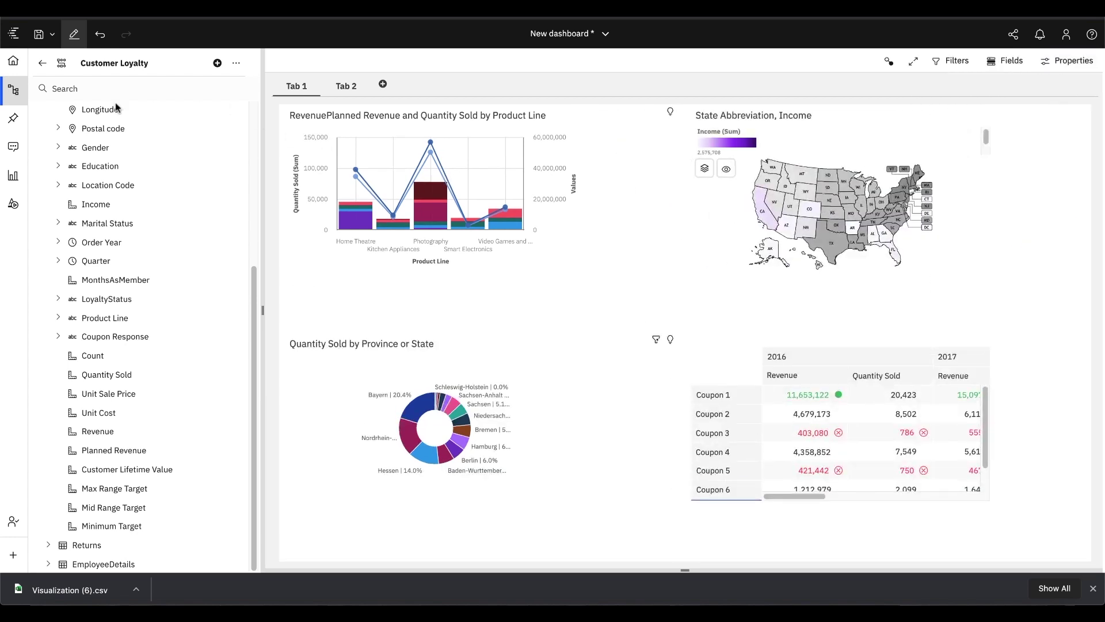
pyautogui.click(14, 95)
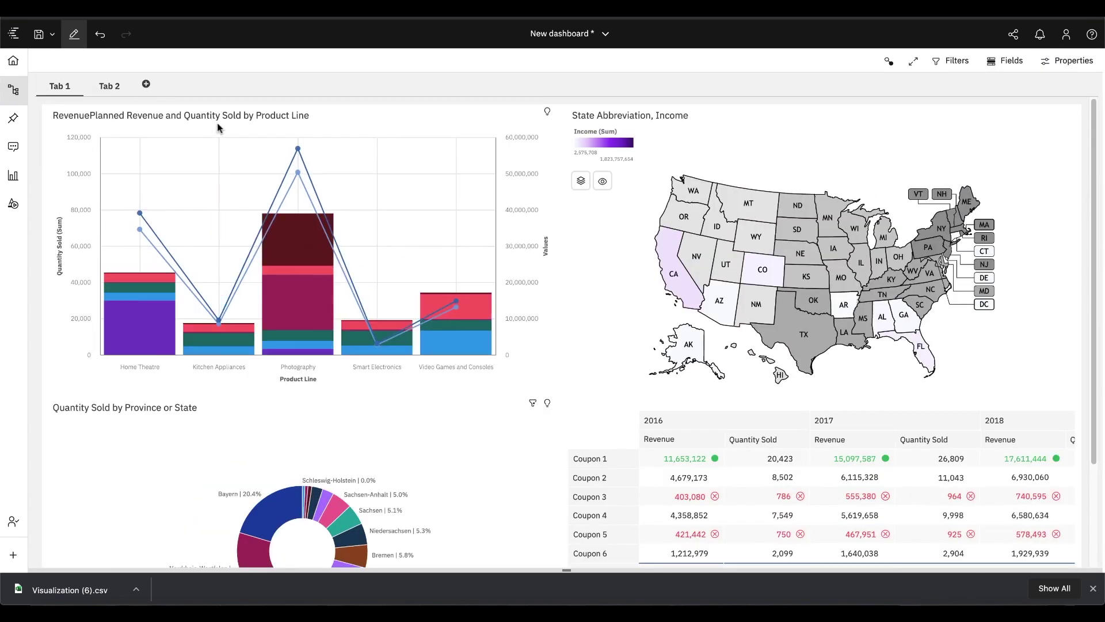
pyautogui.click(53, 41)
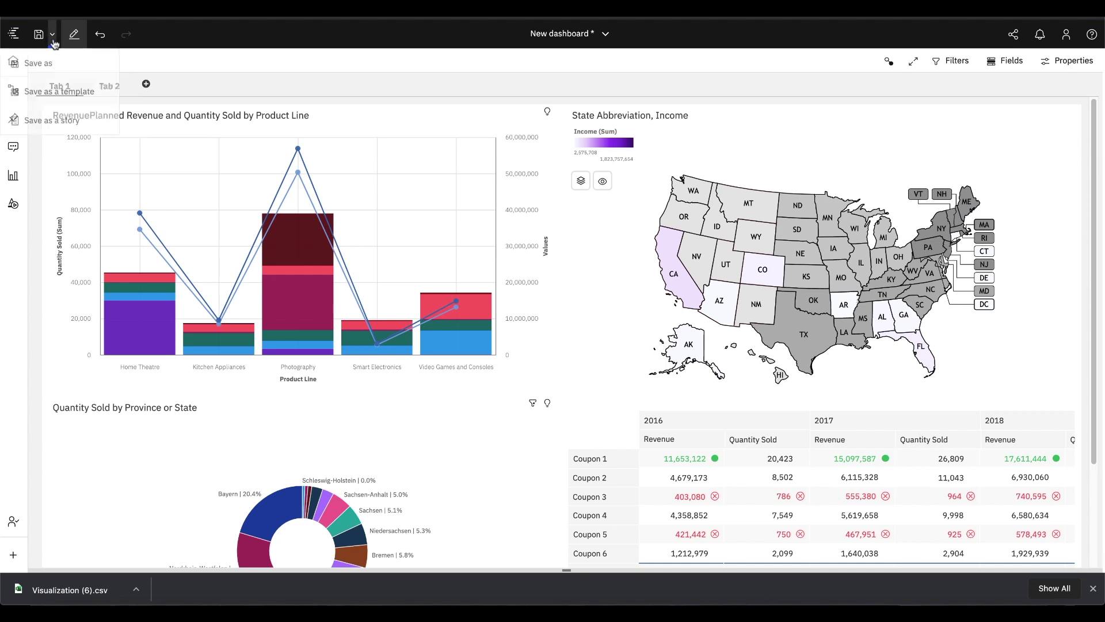
pyautogui.click(74, 92)
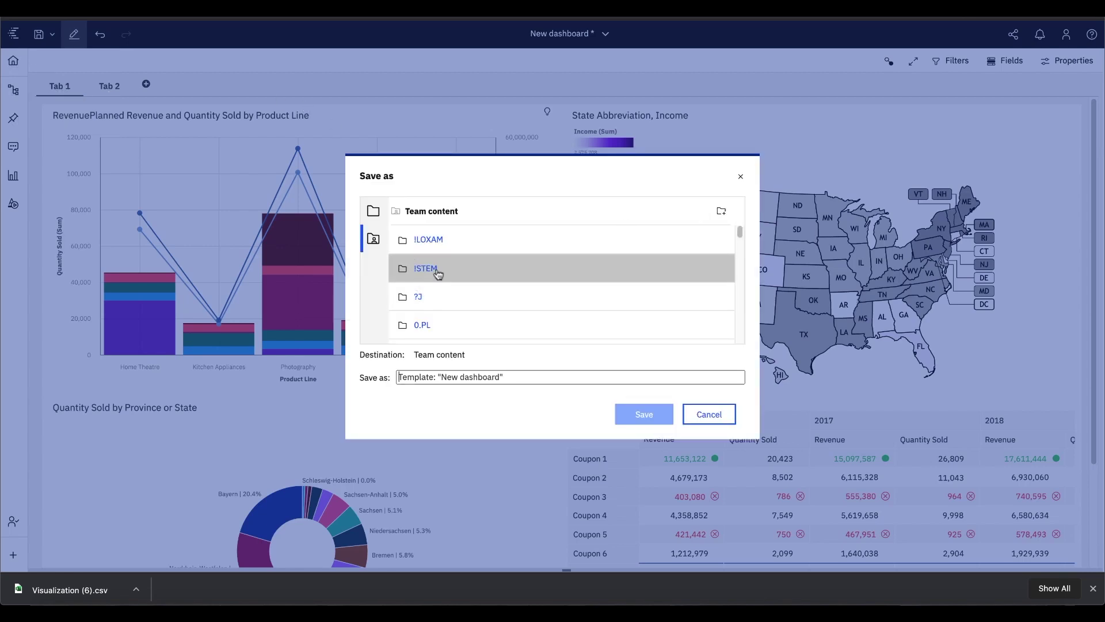
# - Save Template: "New dashboard" into My content > Templates and dismiss the browser downloads bar
pyautogui.click(373, 210)
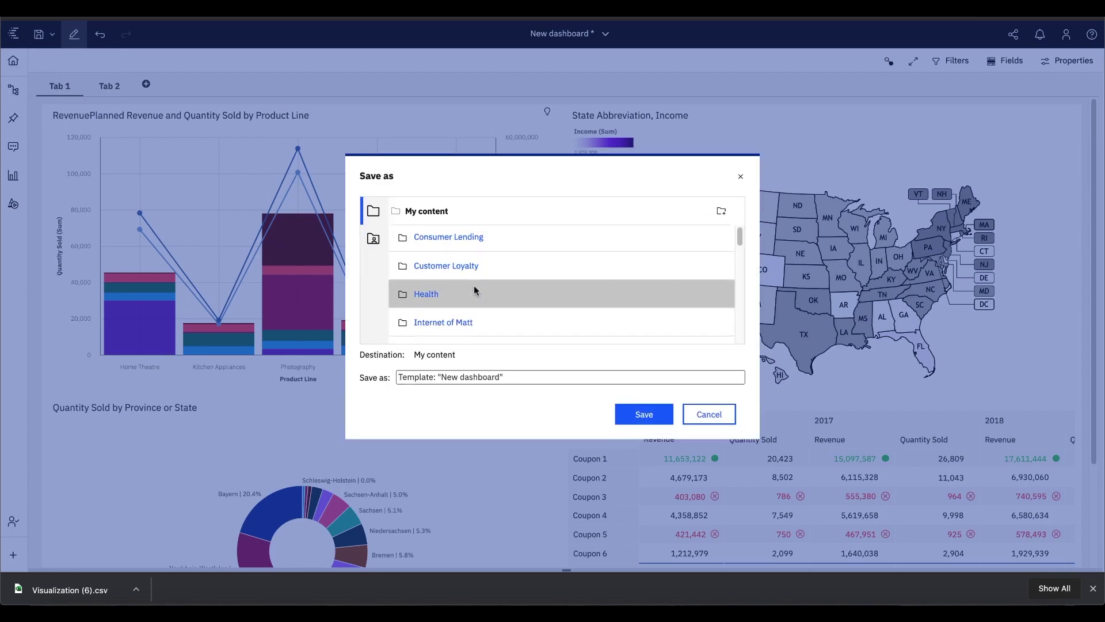
pyautogui.scroll(-5, 474, 289)
pyautogui.click(444, 254)
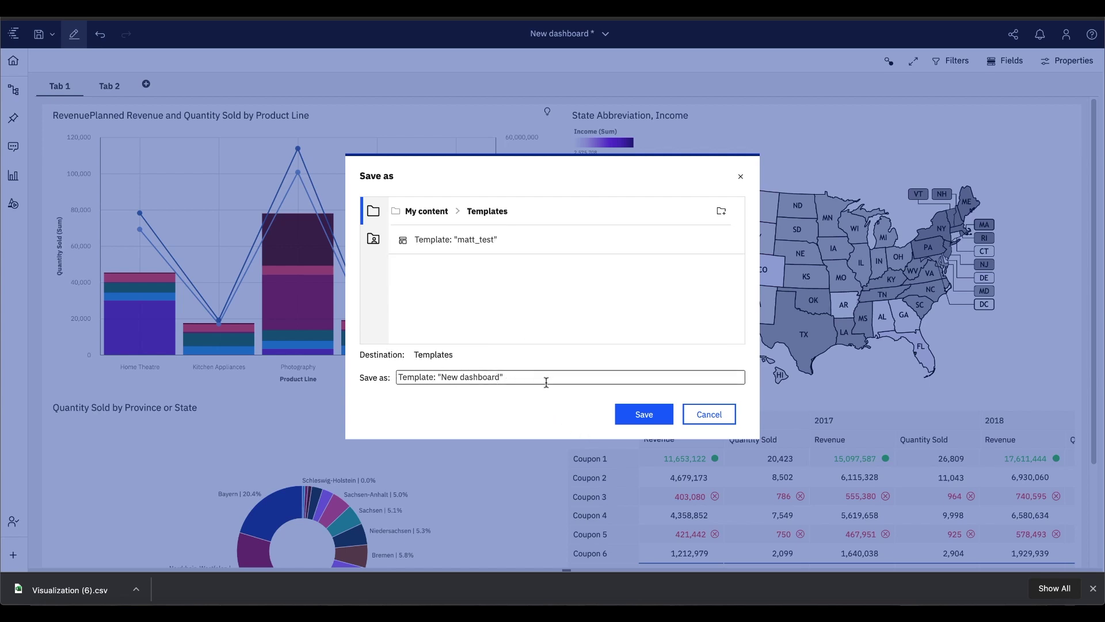
pyautogui.click(645, 414)
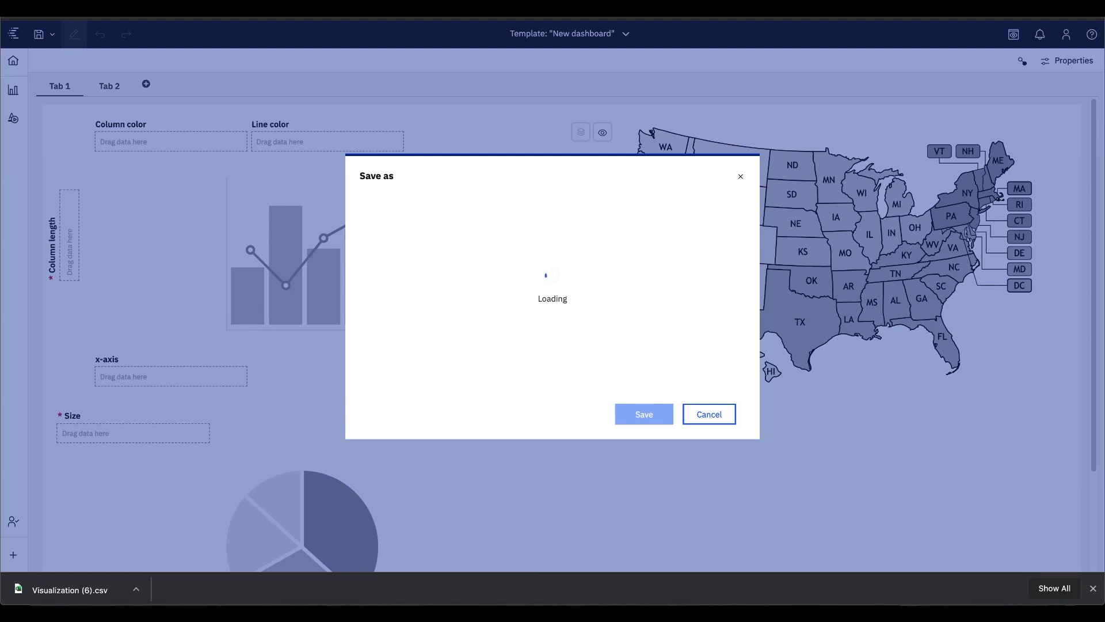
pyautogui.click(1093, 588)
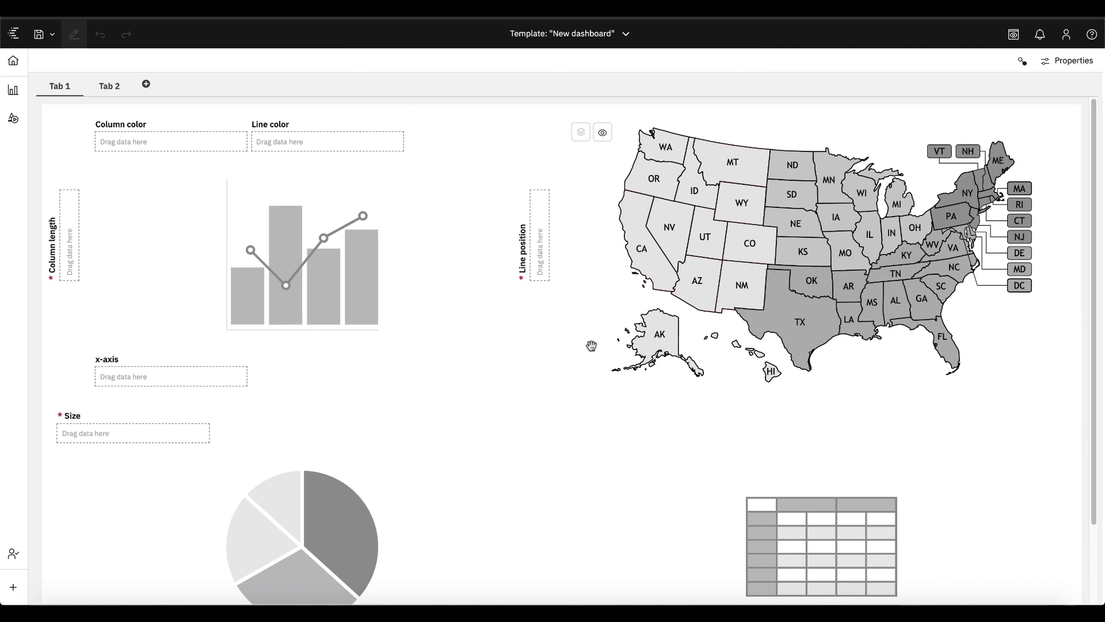
# - Check the saved template's Tab 2 and Tab 1, then go to the Welcome page
pyautogui.click(109, 86)
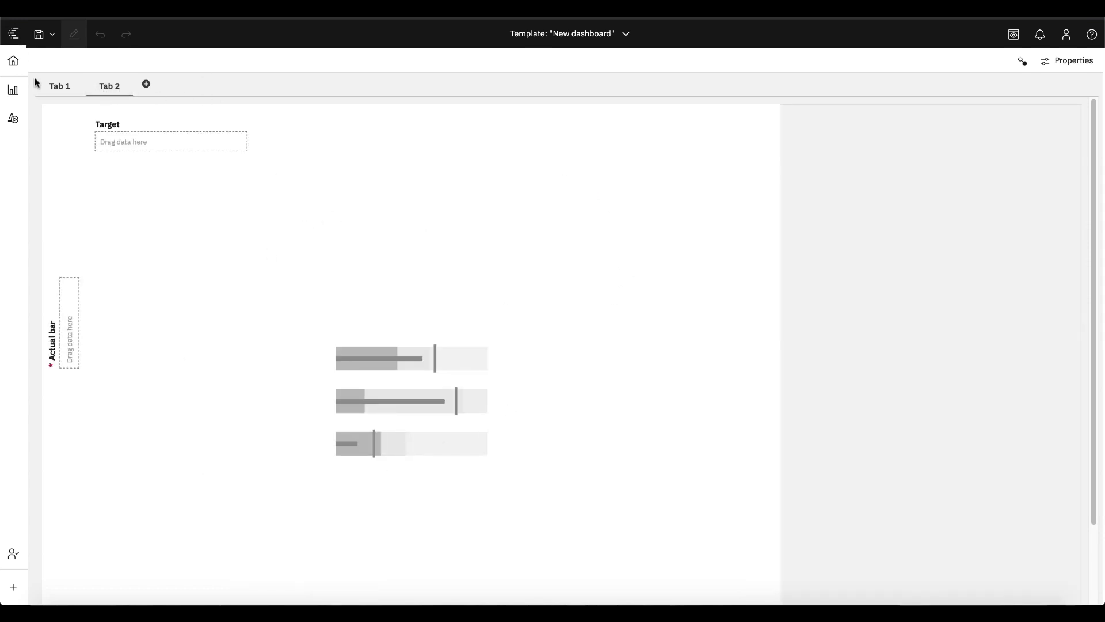
pyautogui.click(51, 85)
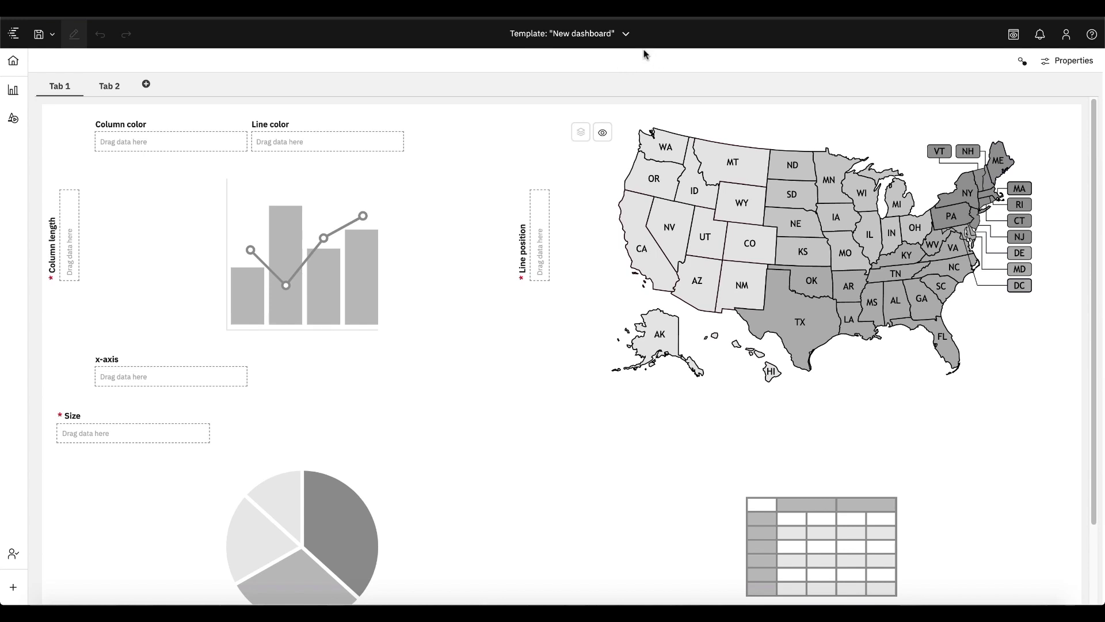
pyautogui.click(575, 33)
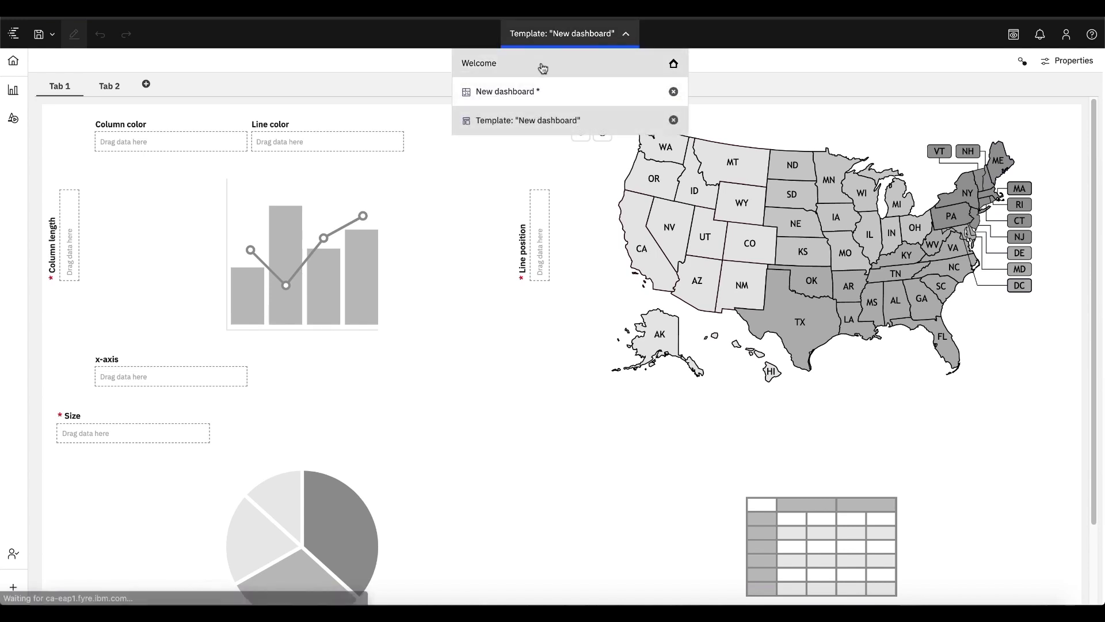
pyautogui.click(542, 66)
# - Create a new dashboard from the custom Template: "New dashboard"
pyautogui.click(28, 591)
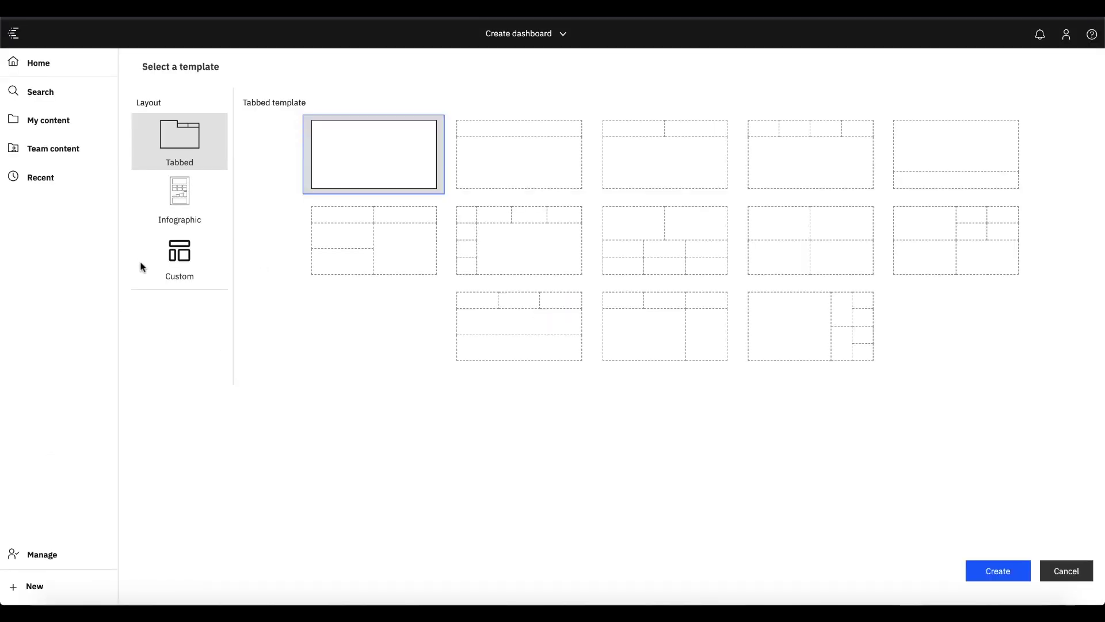
pyautogui.click(189, 258)
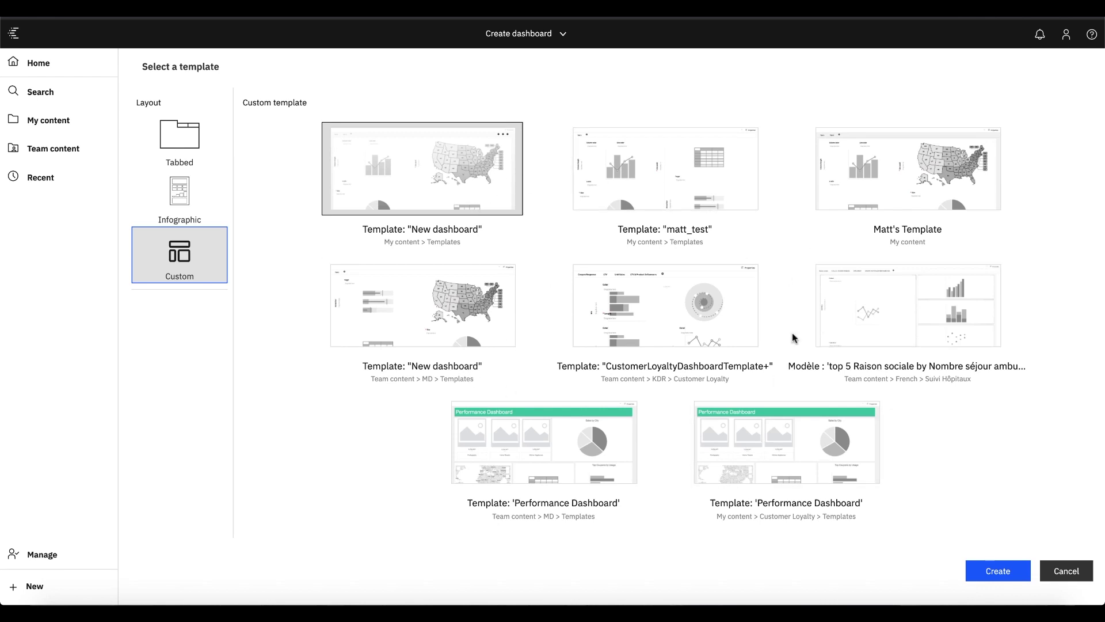
pyautogui.click(396, 178)
pyautogui.click(997, 572)
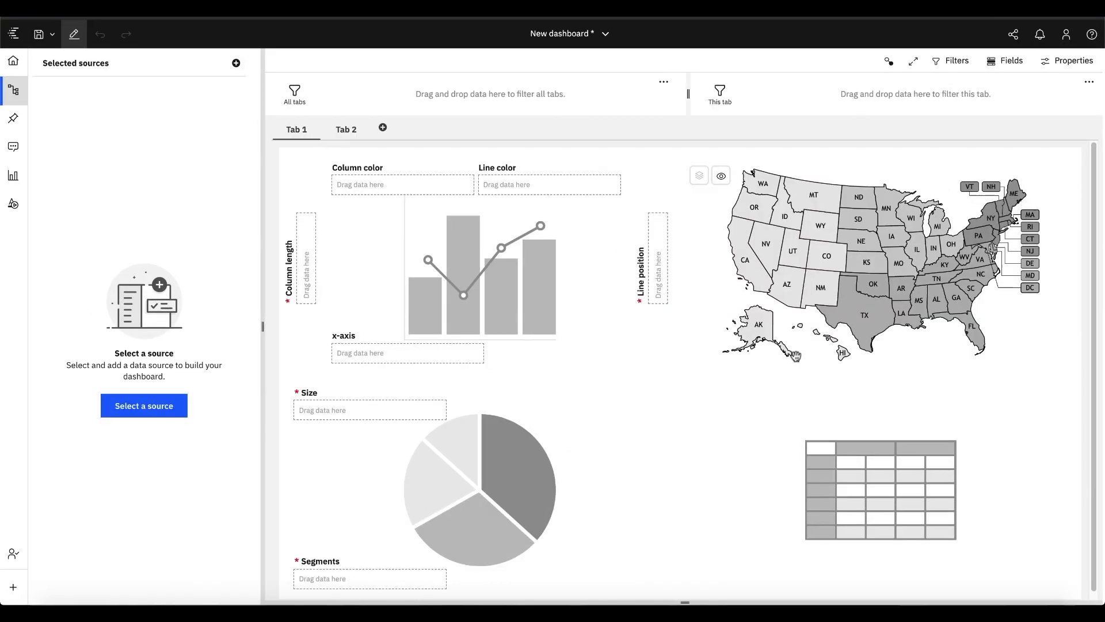
# - Add the Customer Loyalty data module from Team content > MD as the dashboard's source
pyautogui.click(137, 414)
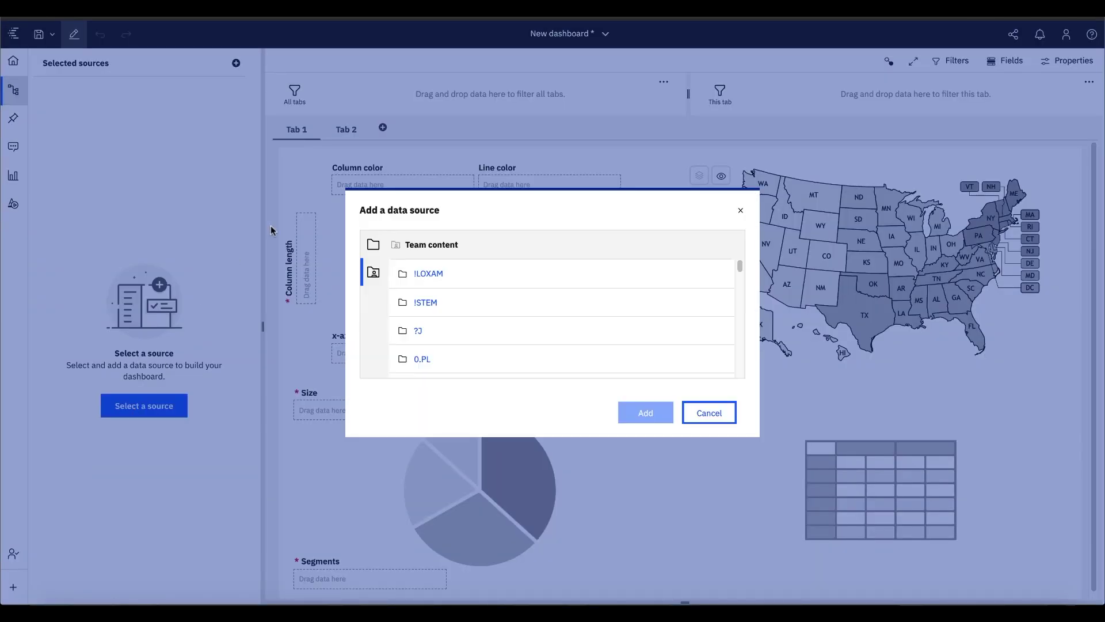
pyautogui.scroll(-5, 452, 292)
pyautogui.scroll(-5, 450, 294)
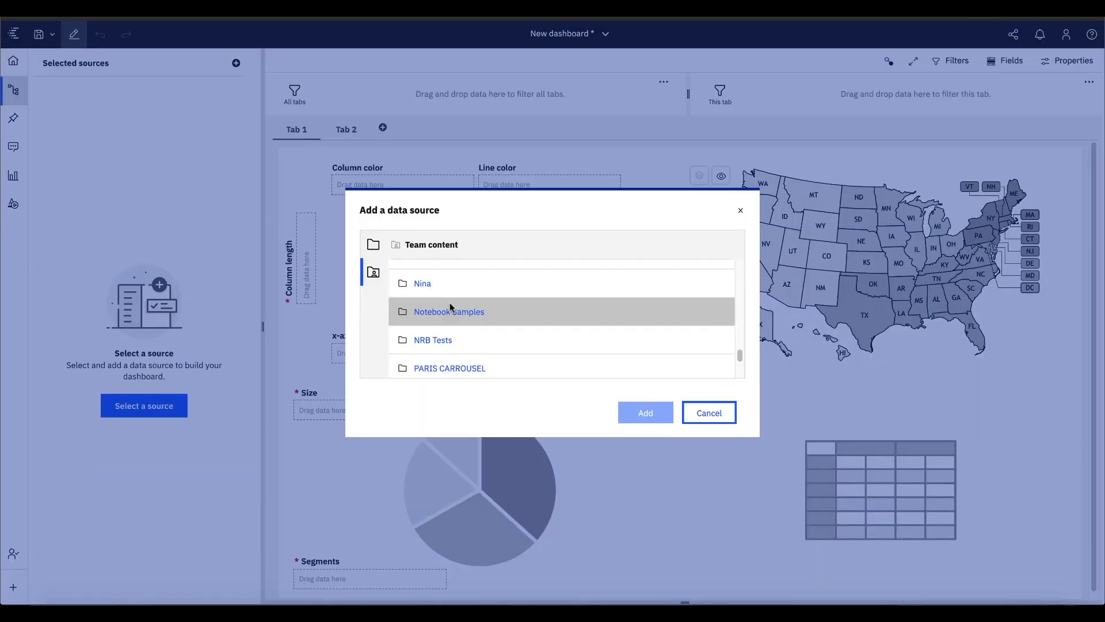
pyautogui.scroll(2, 450, 311)
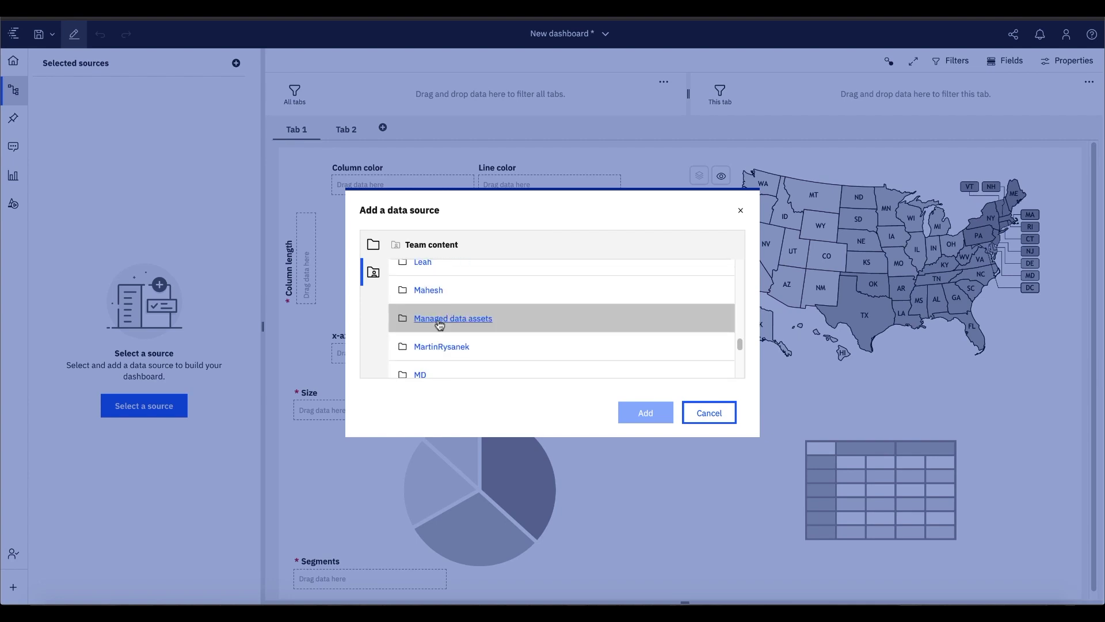
pyautogui.click(423, 365)
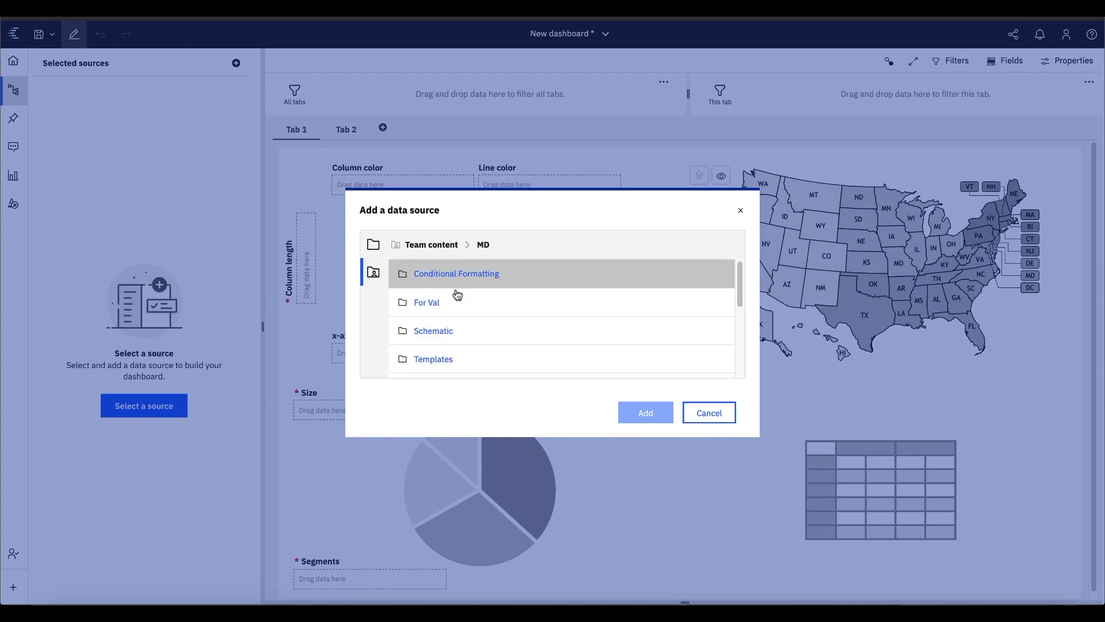
pyautogui.scroll(-3, 454, 297)
pyautogui.click(491, 281)
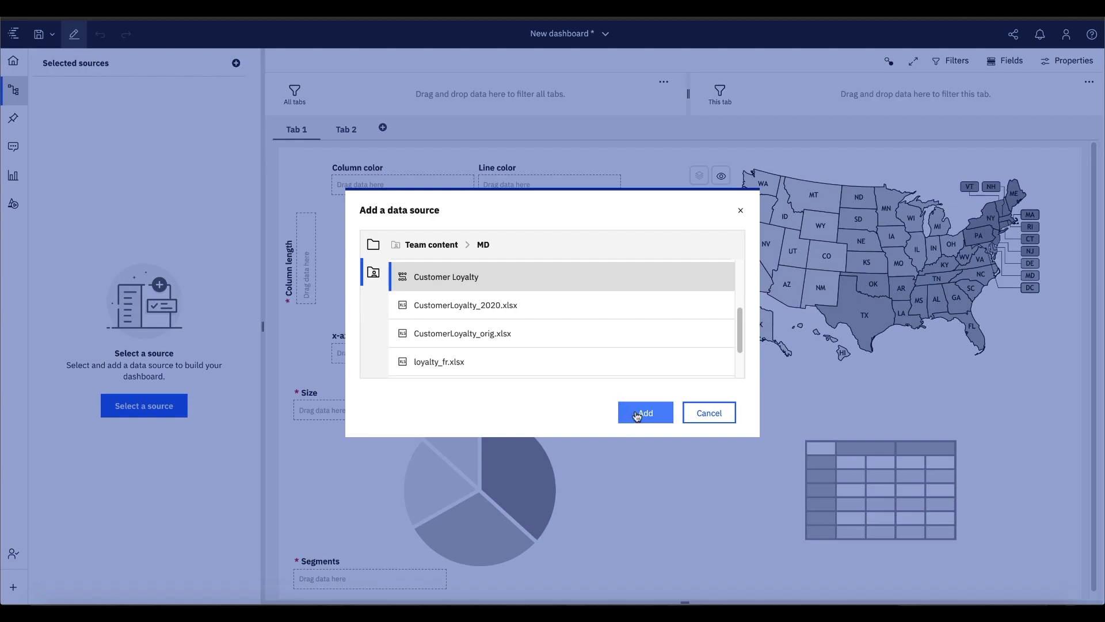
pyautogui.click(643, 413)
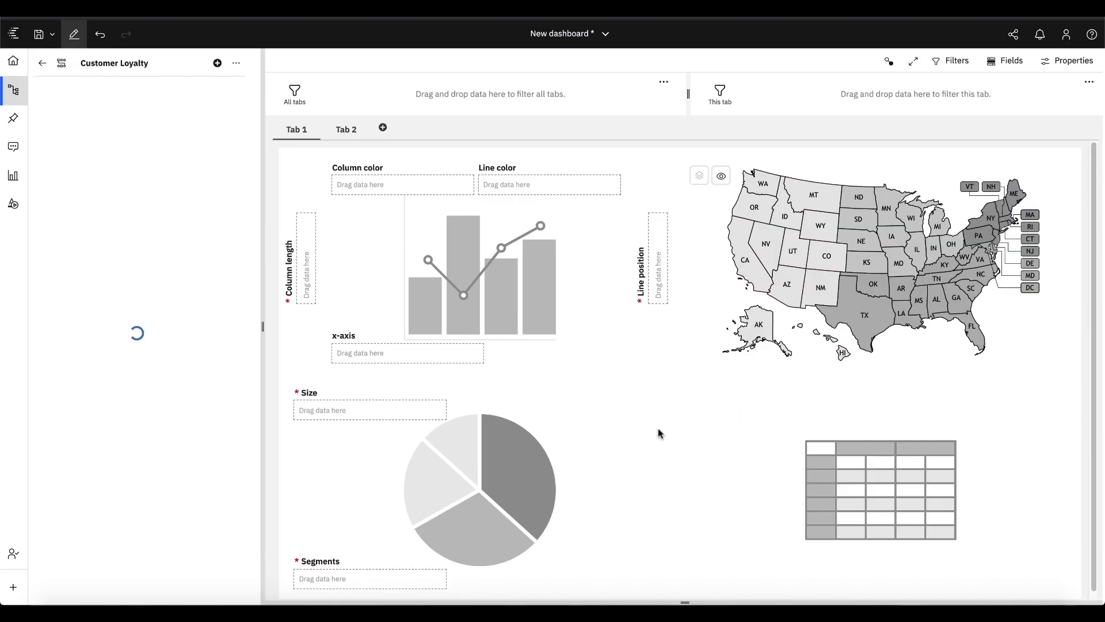
pyautogui.click(567, 425)
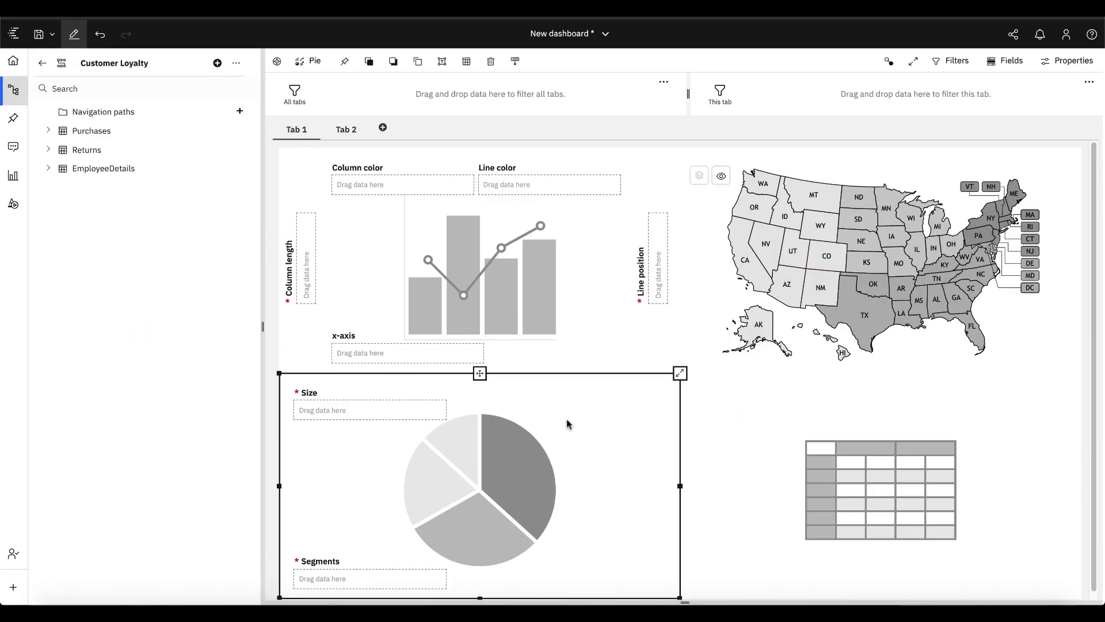
# - Plot Purchases Country as donut segments sized by Count, then return the chart to its tile
pyautogui.click(680, 373)
pyautogui.click(47, 133)
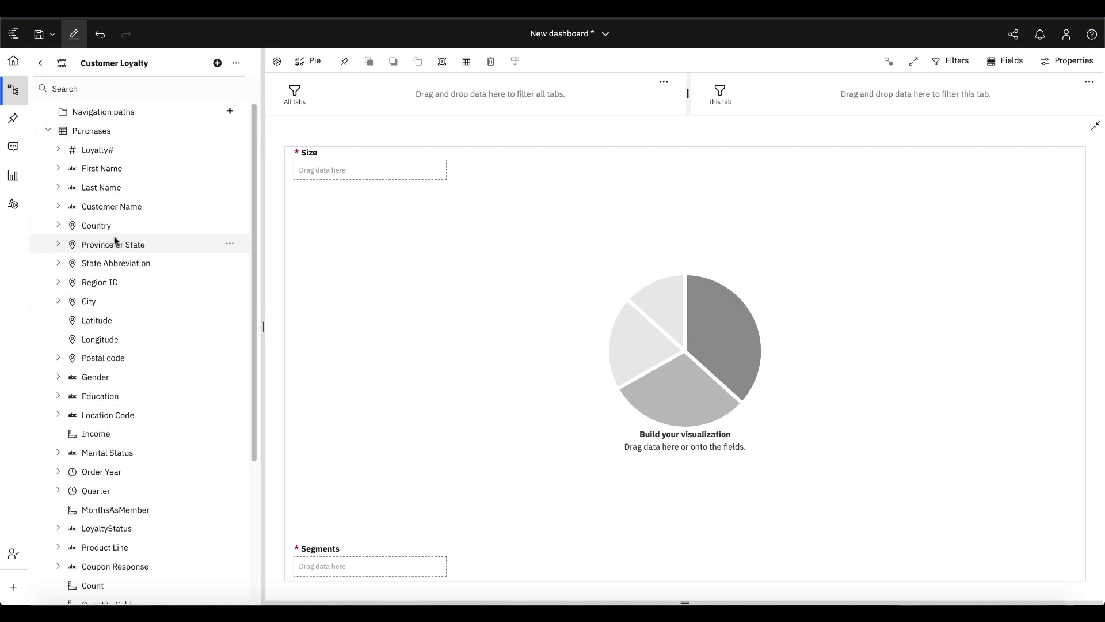
pyautogui.click(182, 217)
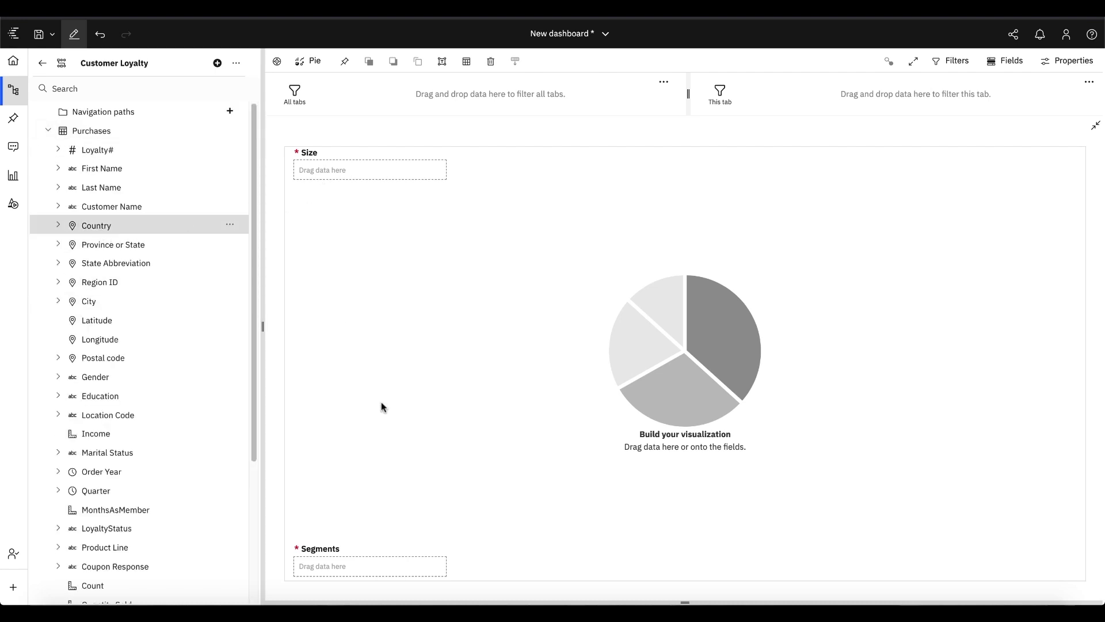
pyautogui.moveTo(381, 407); pyautogui.dragTo(363, 572)
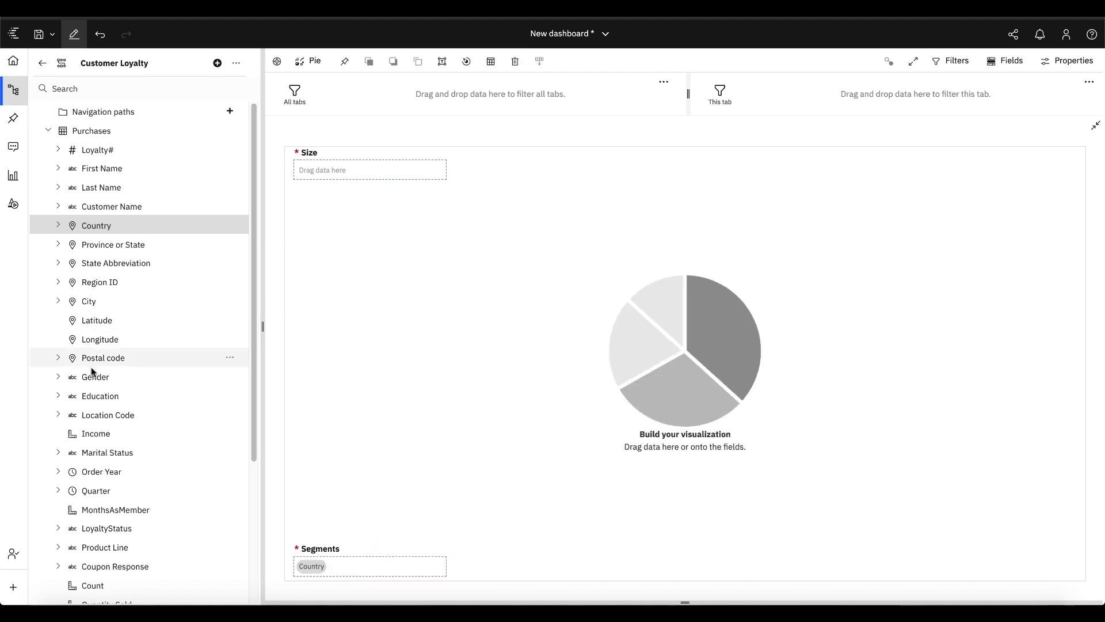
pyautogui.click(92, 585)
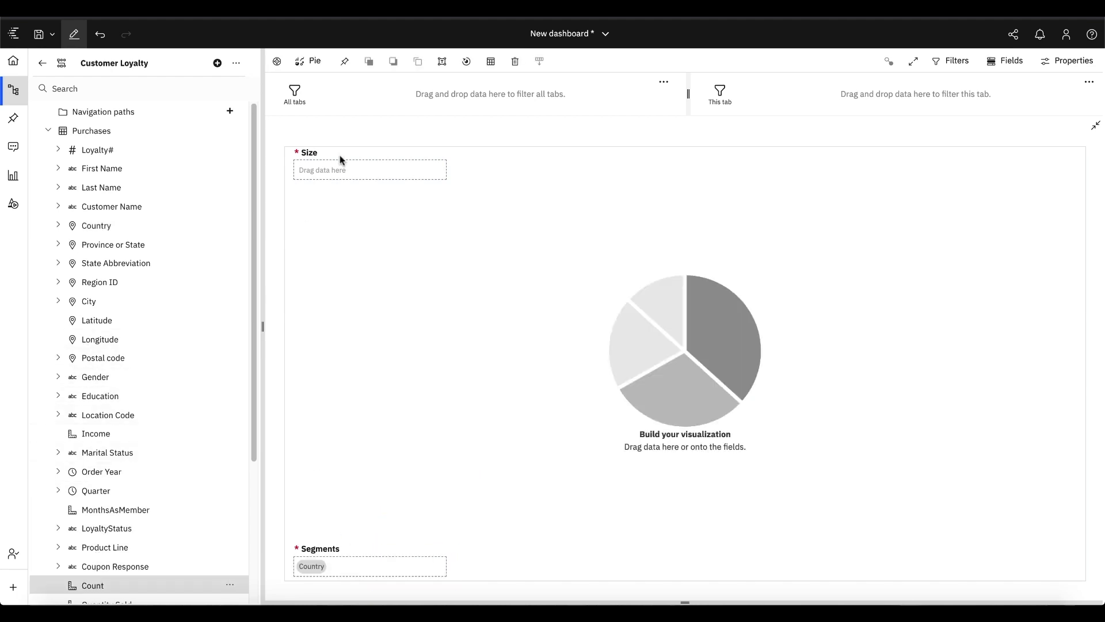
pyautogui.moveTo(340, 154); pyautogui.dragTo(380, 171)
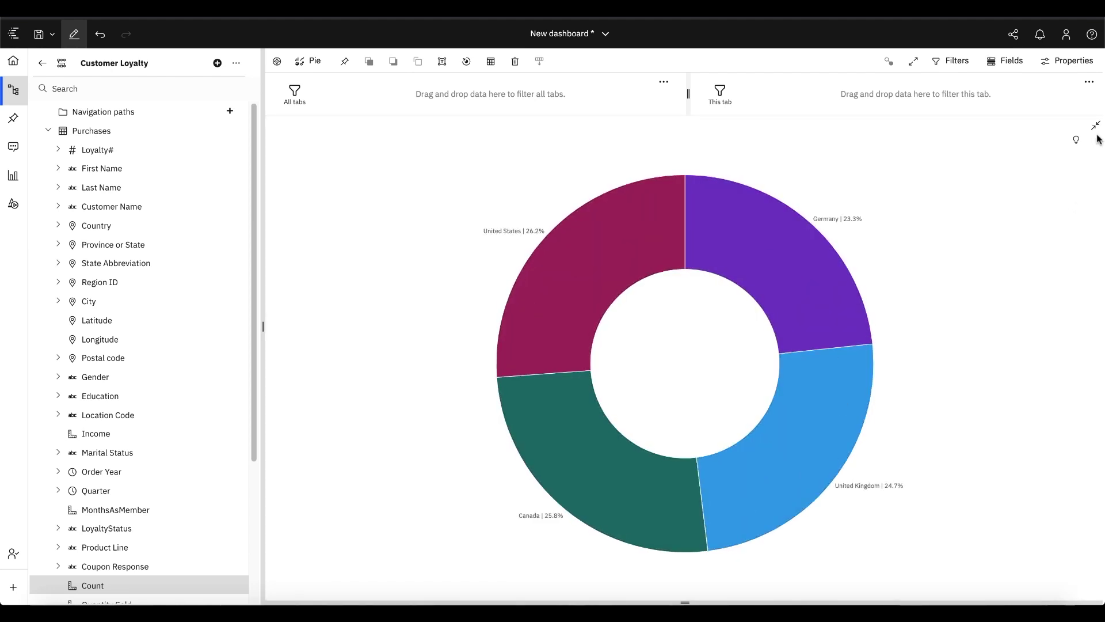
pyautogui.click(950, 61)
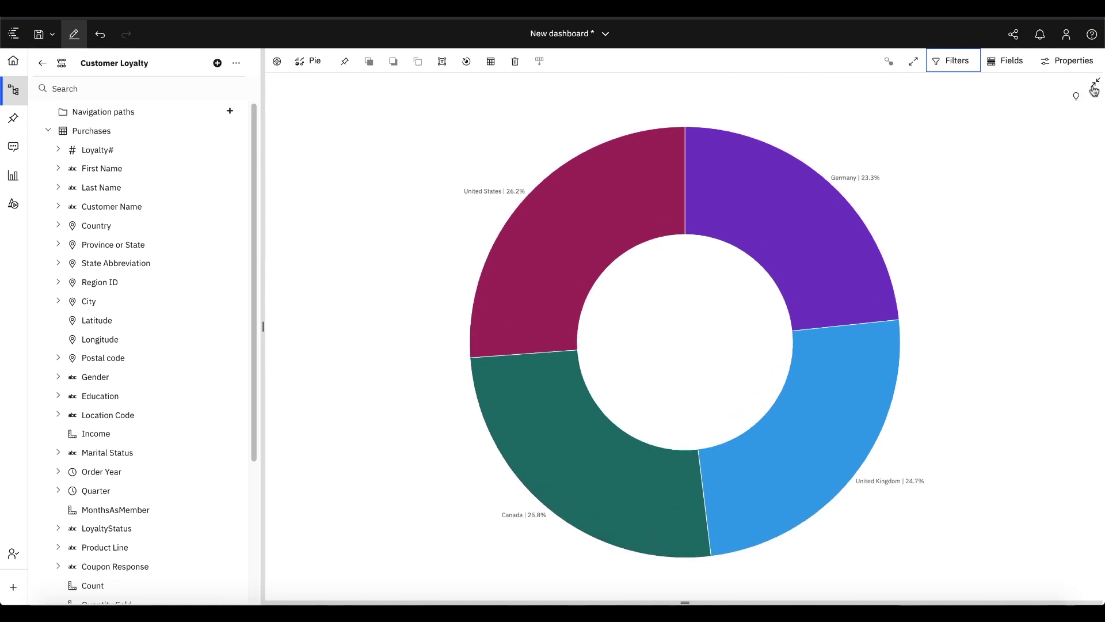
pyautogui.click(1095, 87)
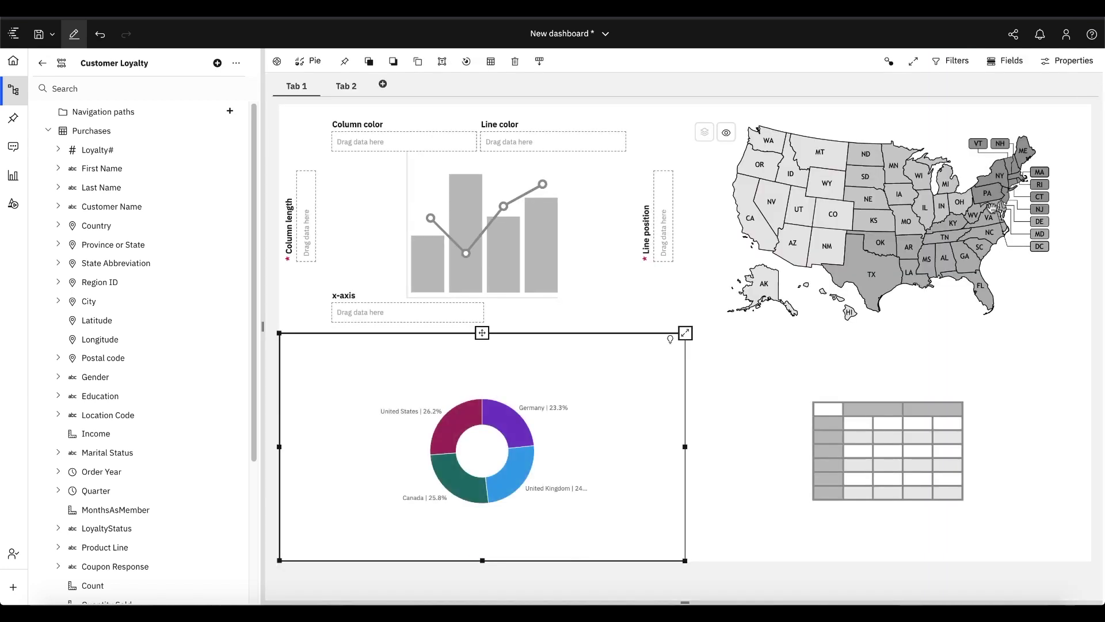